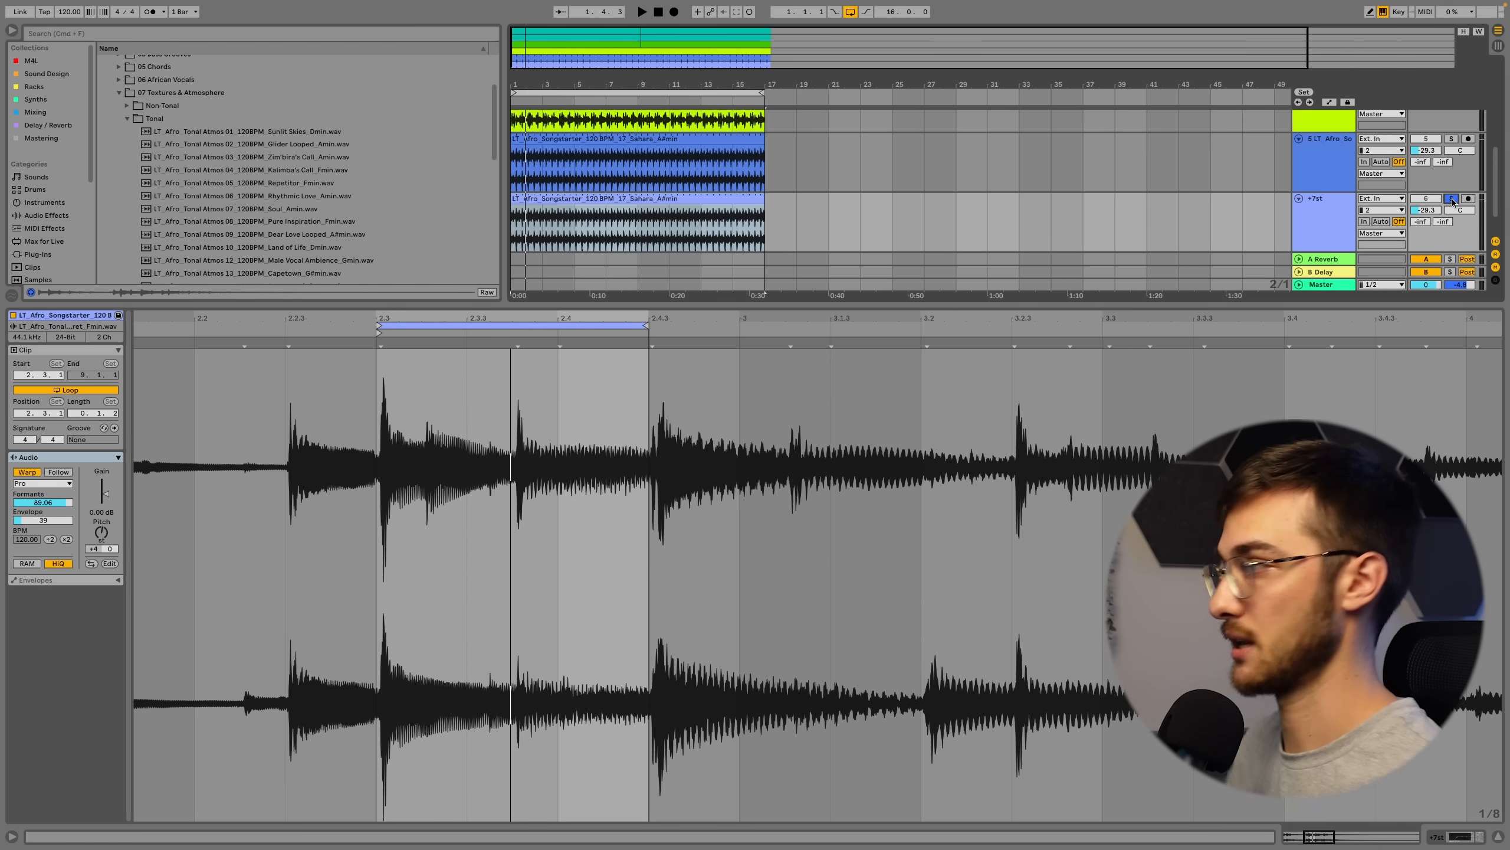
# Play the two soloed Songstarter tracks together while examining the looped section of the +7st clip
pyautogui.press('space')
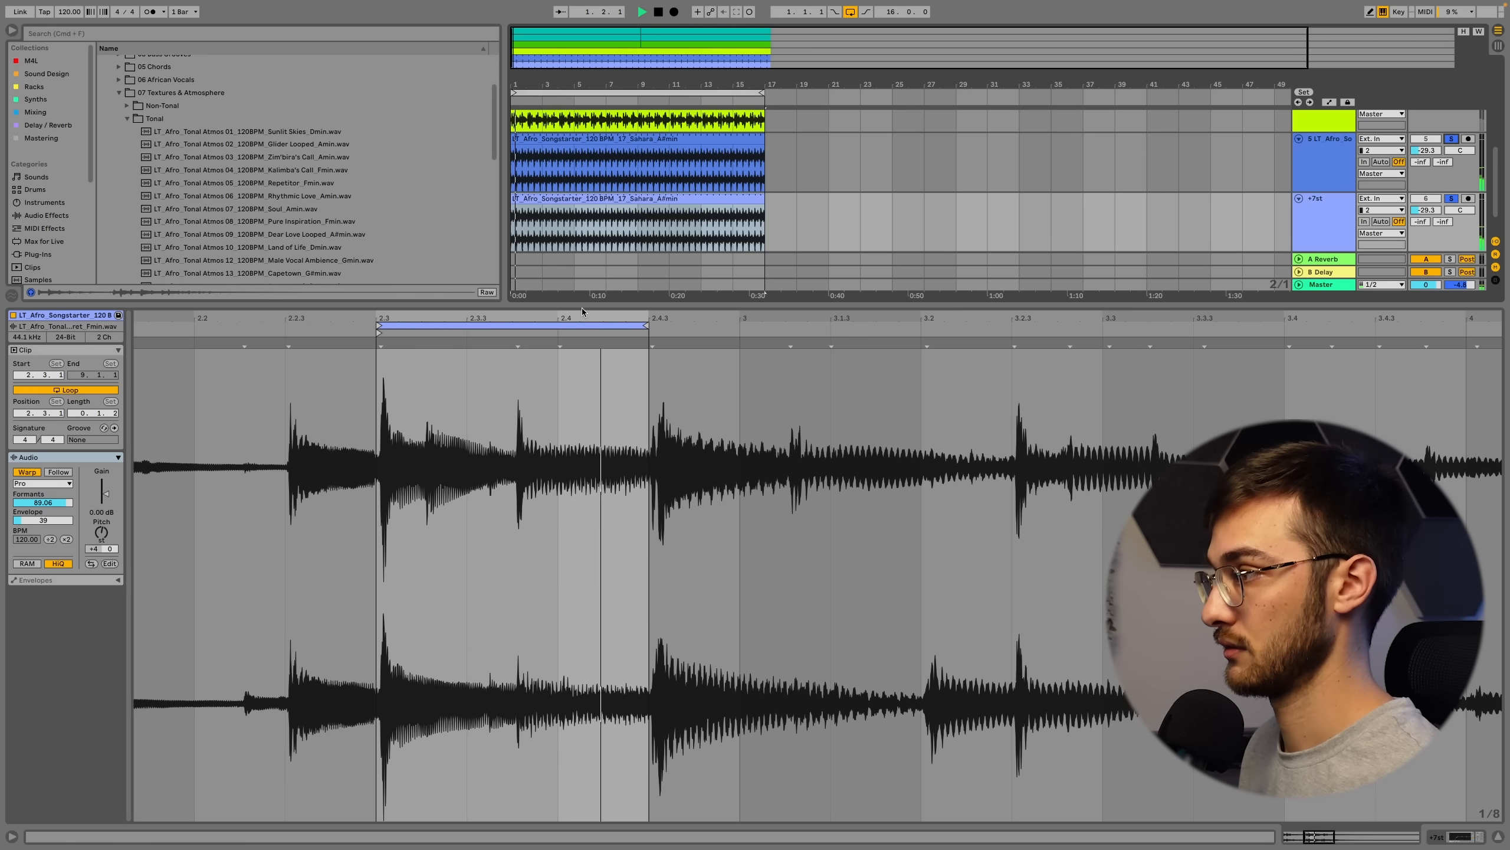
pyautogui.moveTo(576, 325); pyautogui.dragTo(532, 322)
pyautogui.press('space')
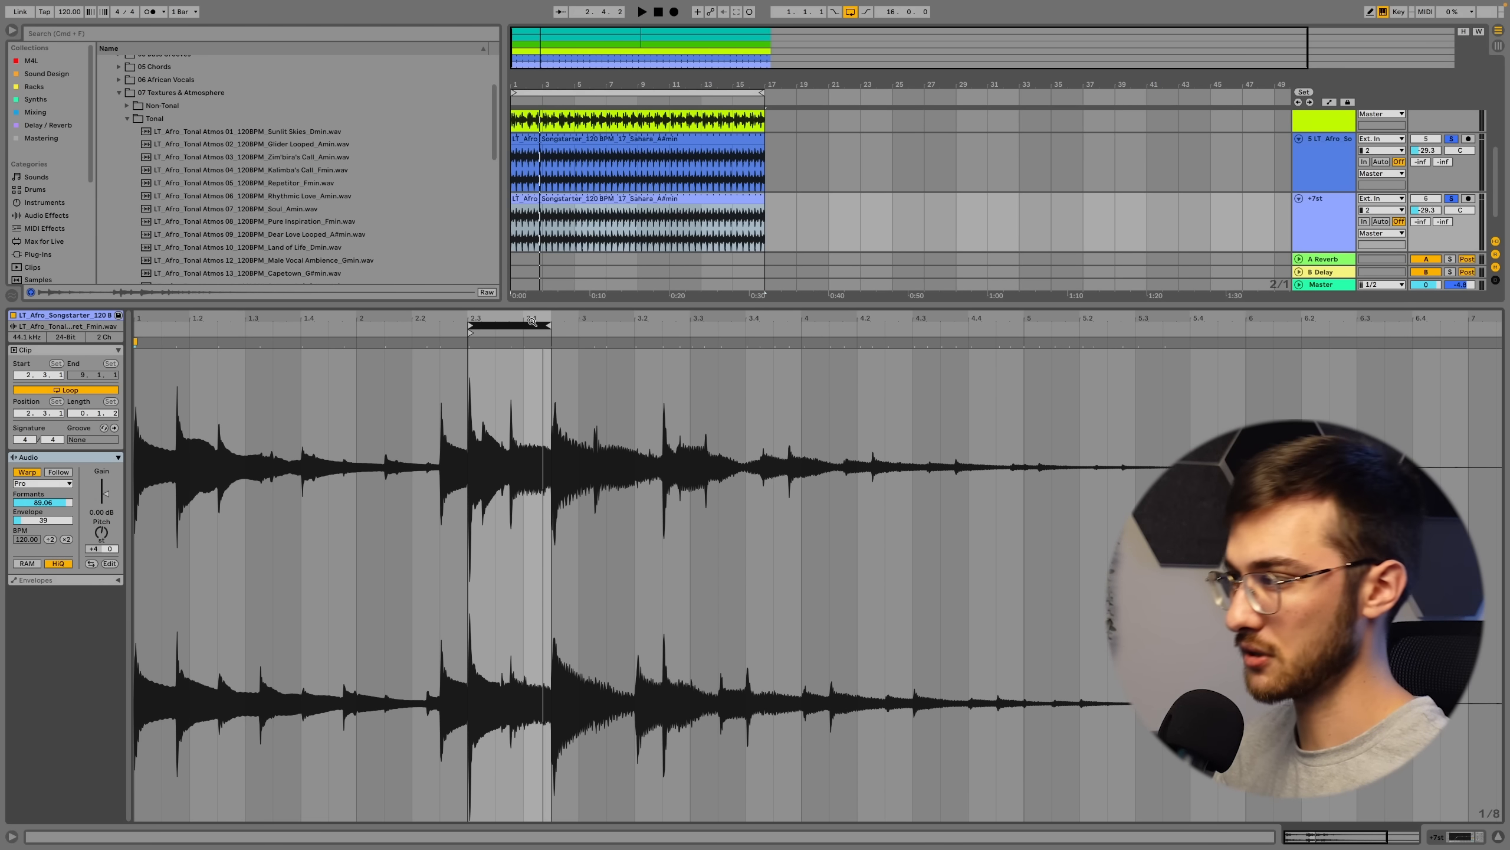
pyautogui.press('space')
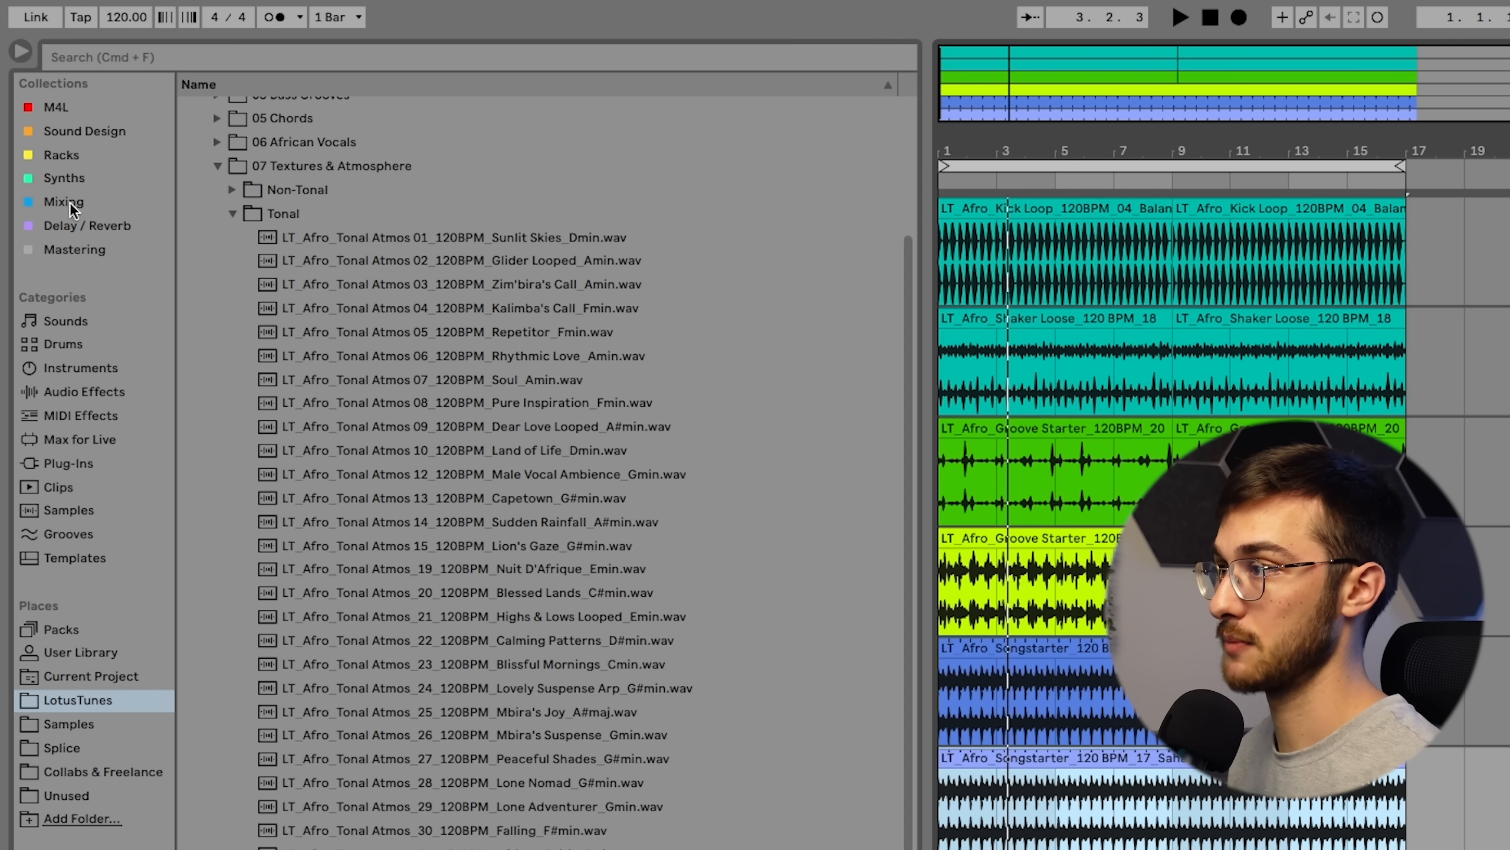
# Add the Echo effect to the +7st track with its reverb at 44% and dry/wet at 40%, and play it
pyautogui.click(67, 202)
pyautogui.click(160, 57)
pyautogui.write('echo')
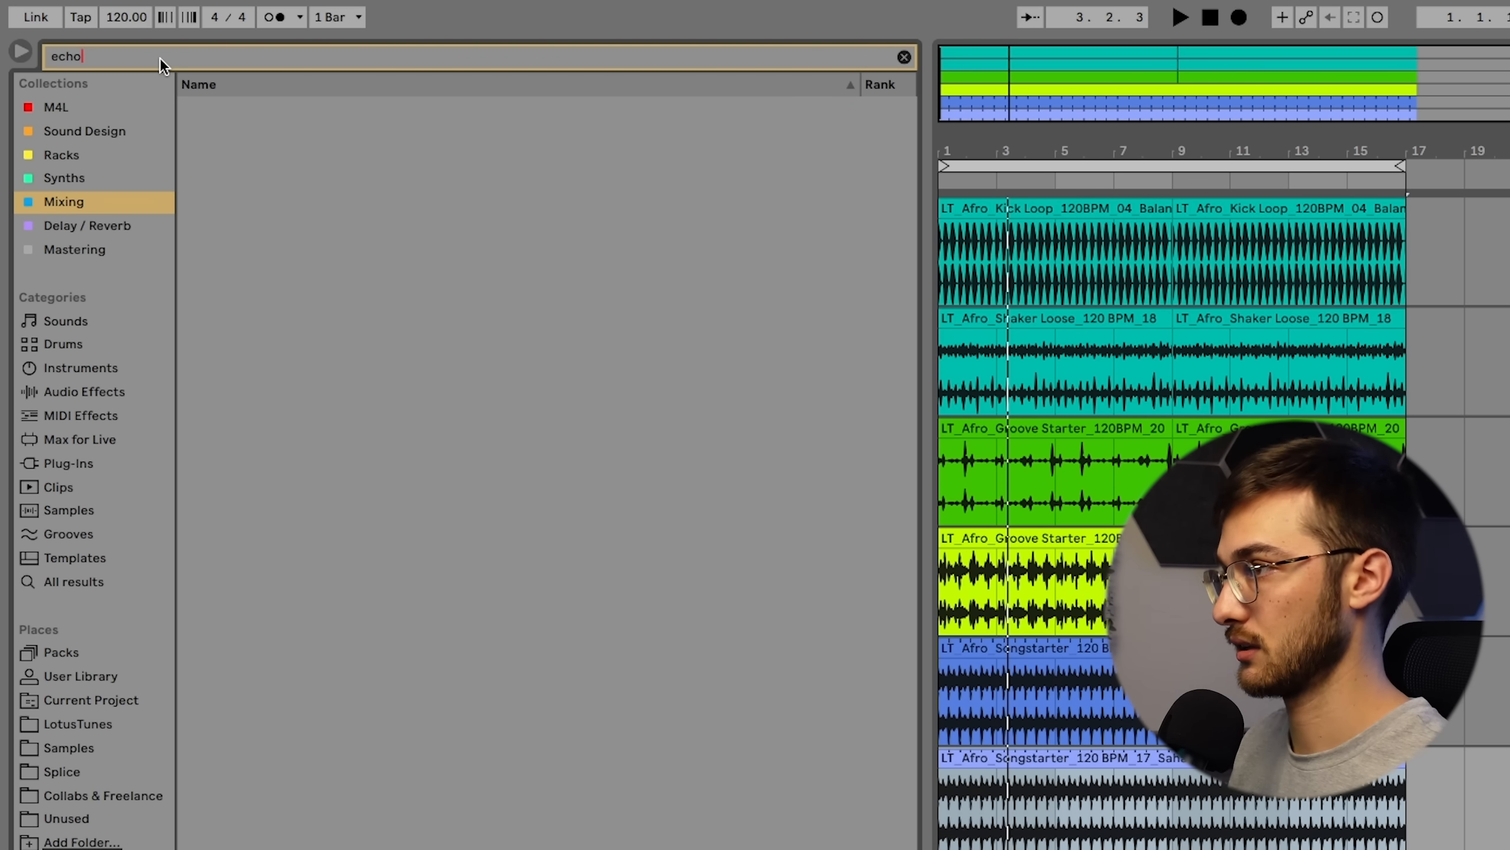
pyautogui.click(97, 226)
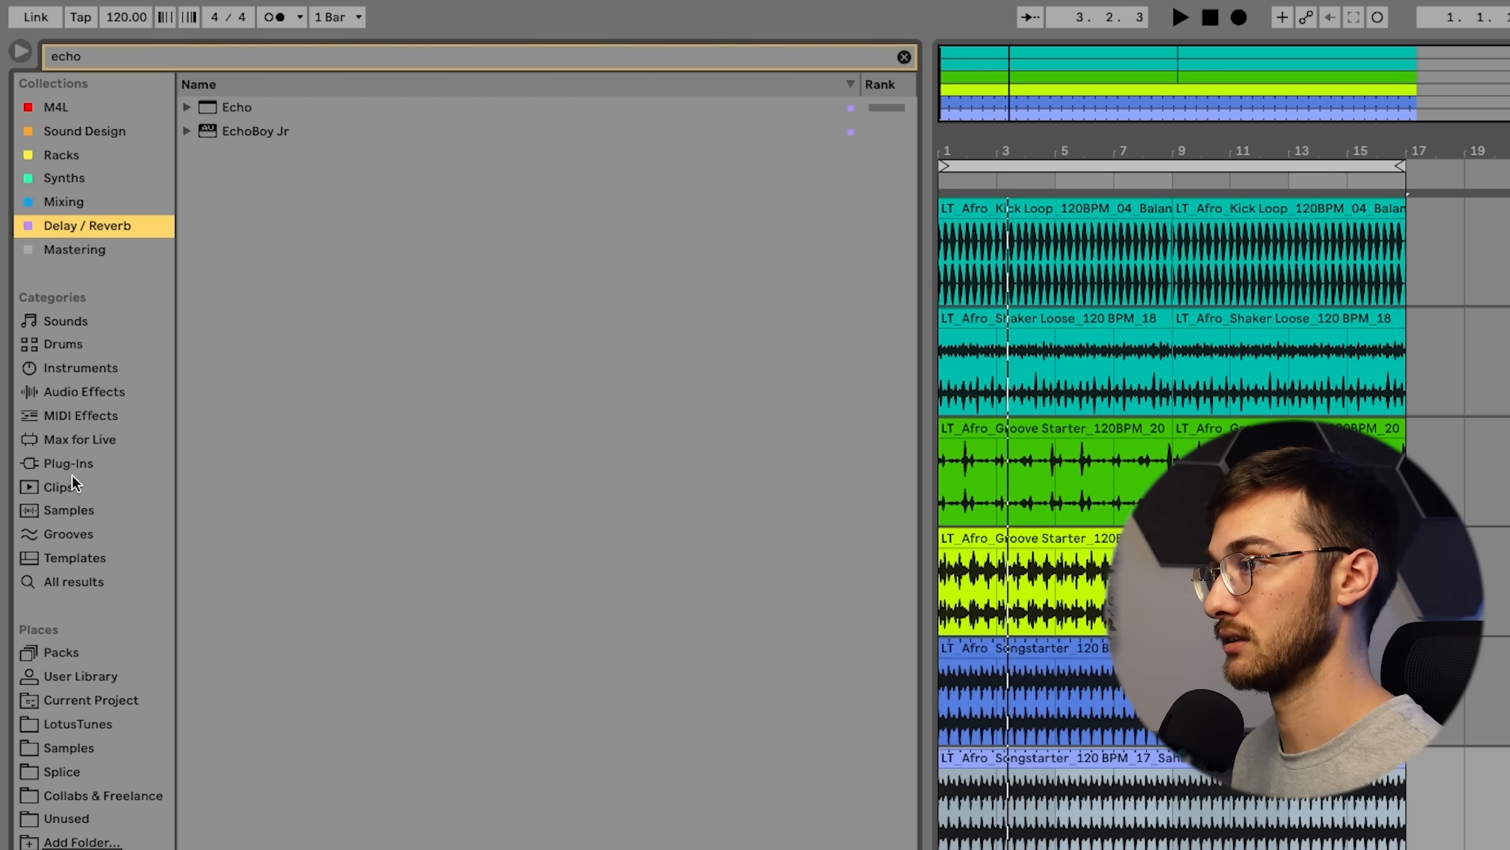
pyautogui.click(80, 394)
pyautogui.click(203, 162)
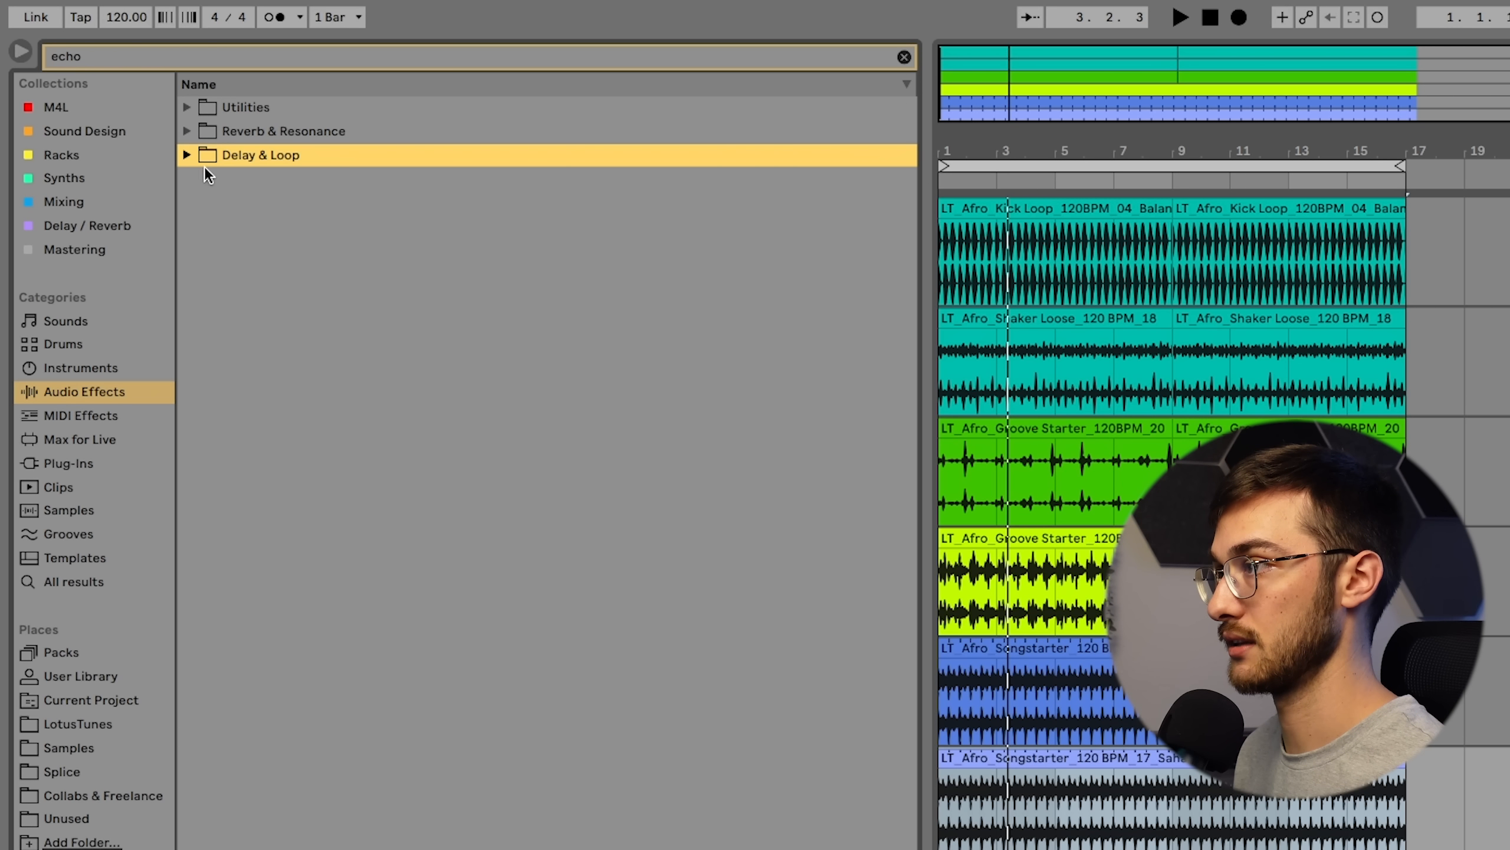
pyautogui.click(237, 179)
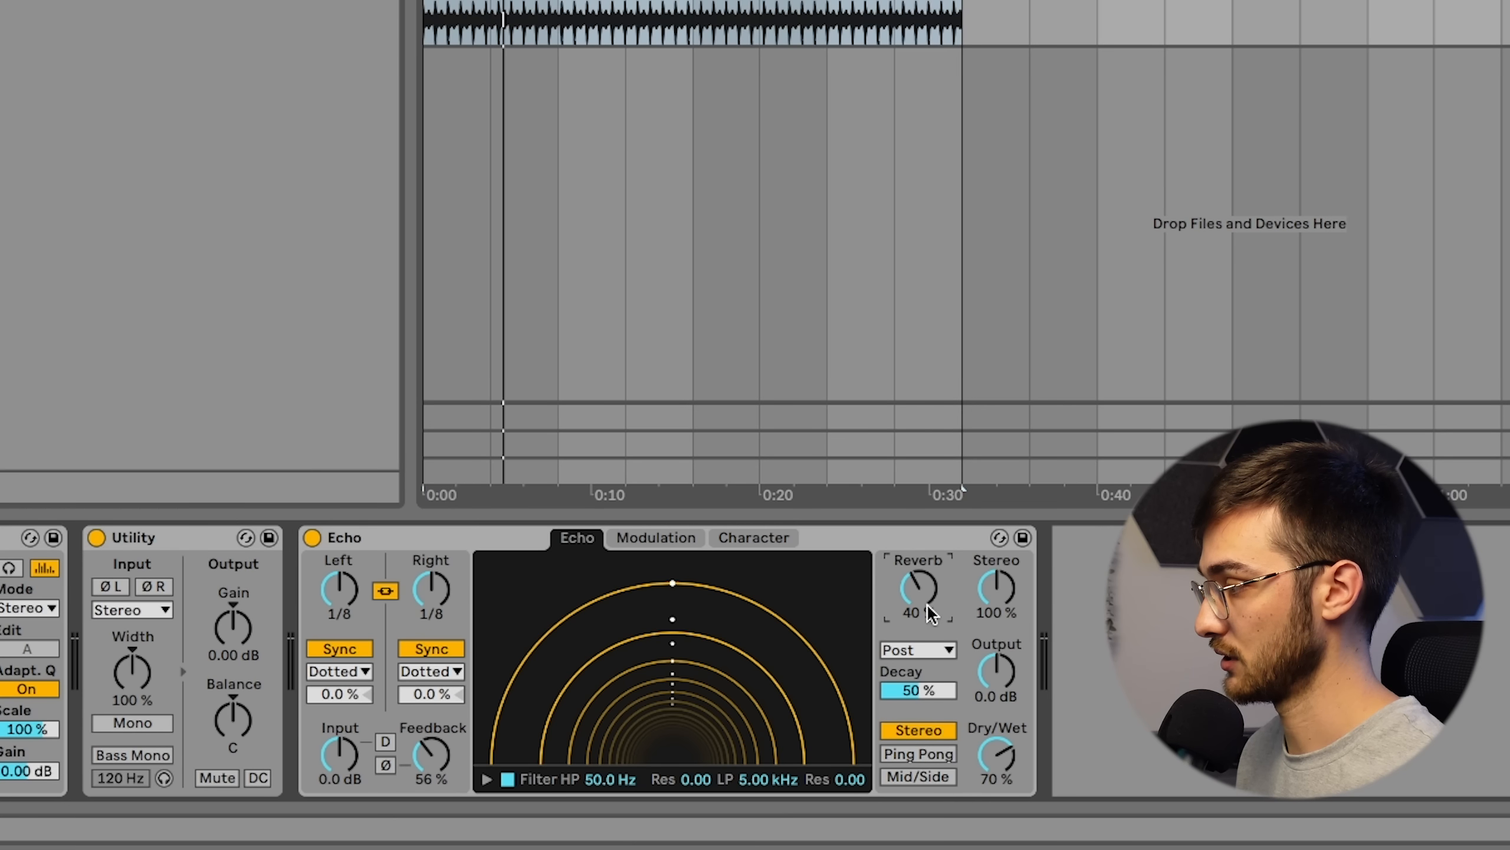
pyautogui.moveTo(1010, 762); pyautogui.dragTo(1010, 791)
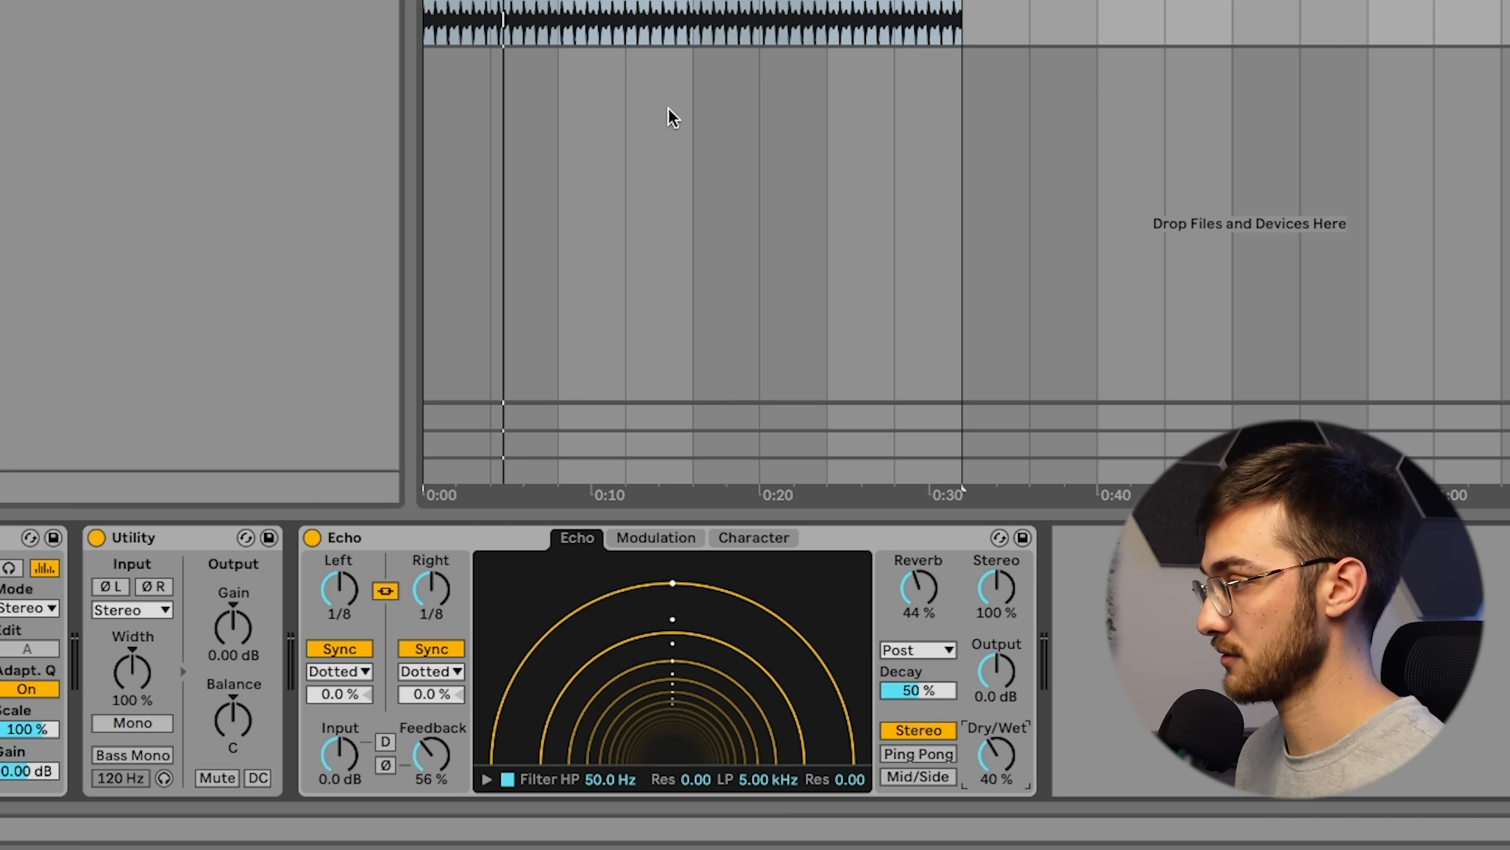
pyautogui.press('space')
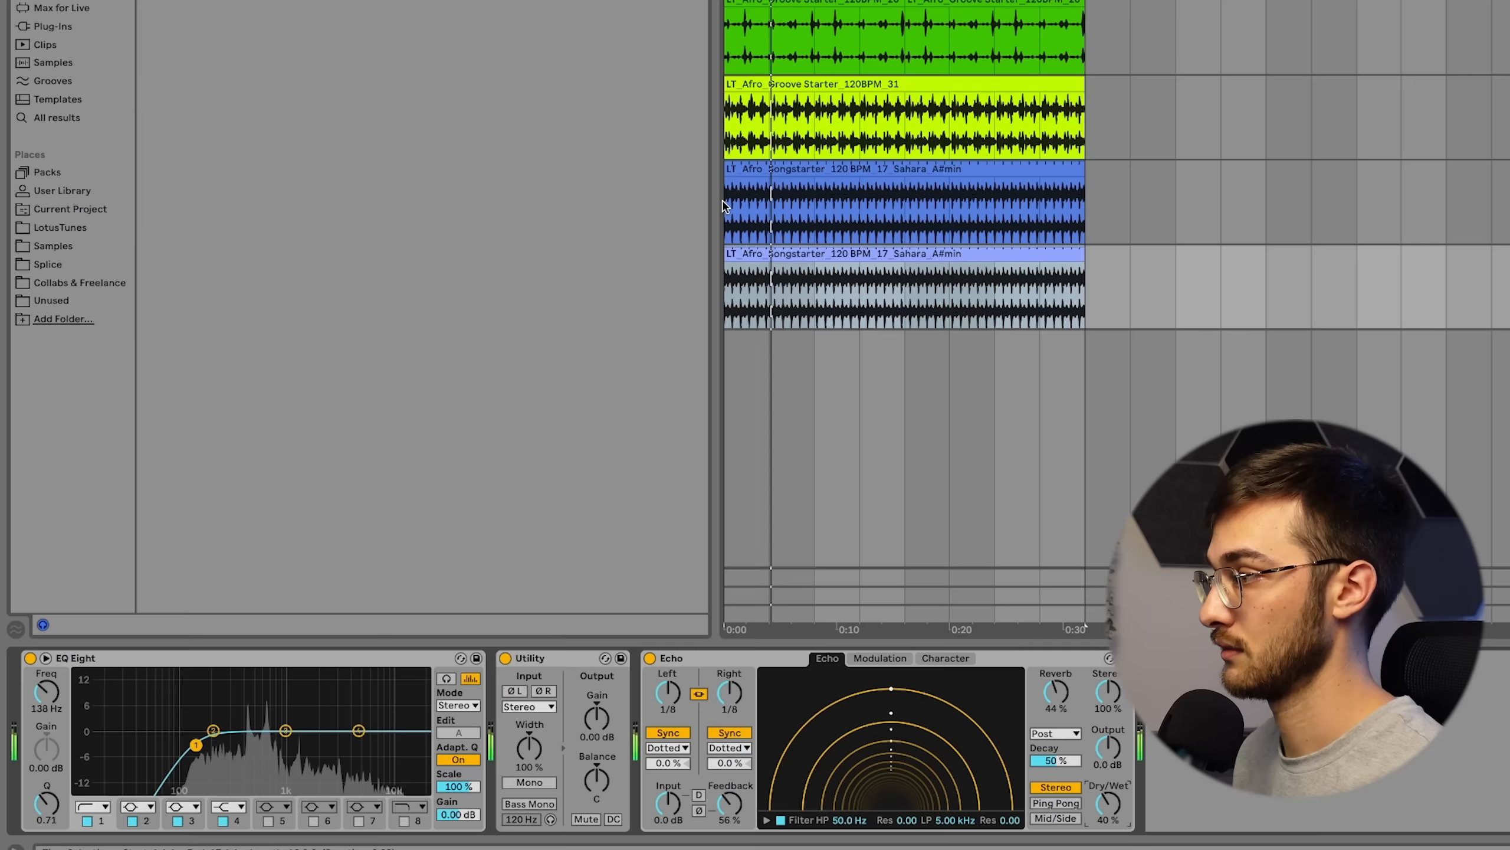
# Extend the loop of the +7st clip to bar 3, for a loop length of 0.2.0
pyautogui.hotkey('shift', 'Tab')
pyautogui.moveTo(511, 117); pyautogui.dragTo(511, 52)
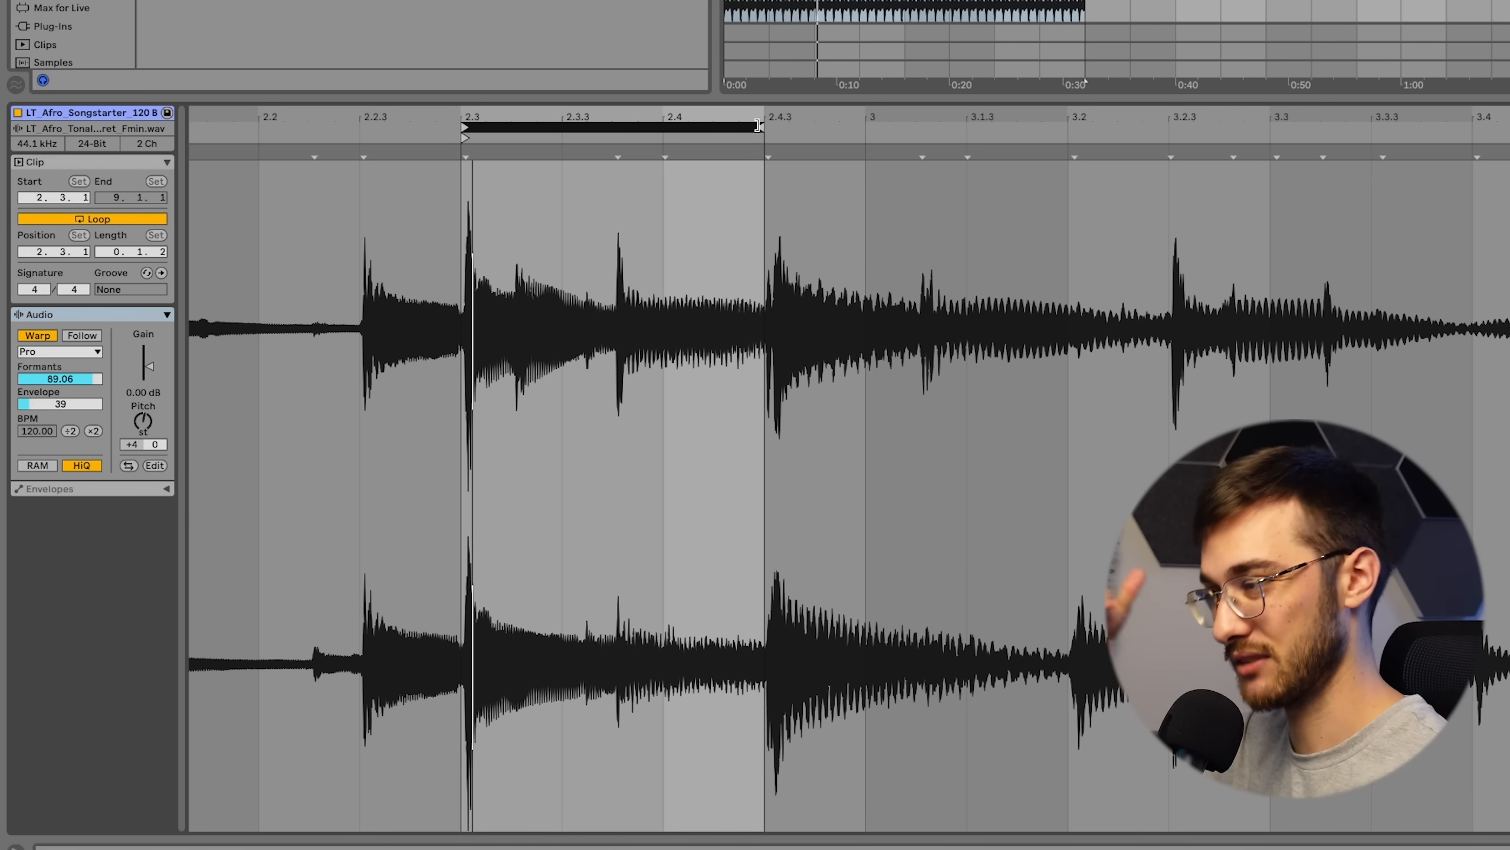
pyautogui.moveTo(758, 126); pyautogui.dragTo(855, 142)
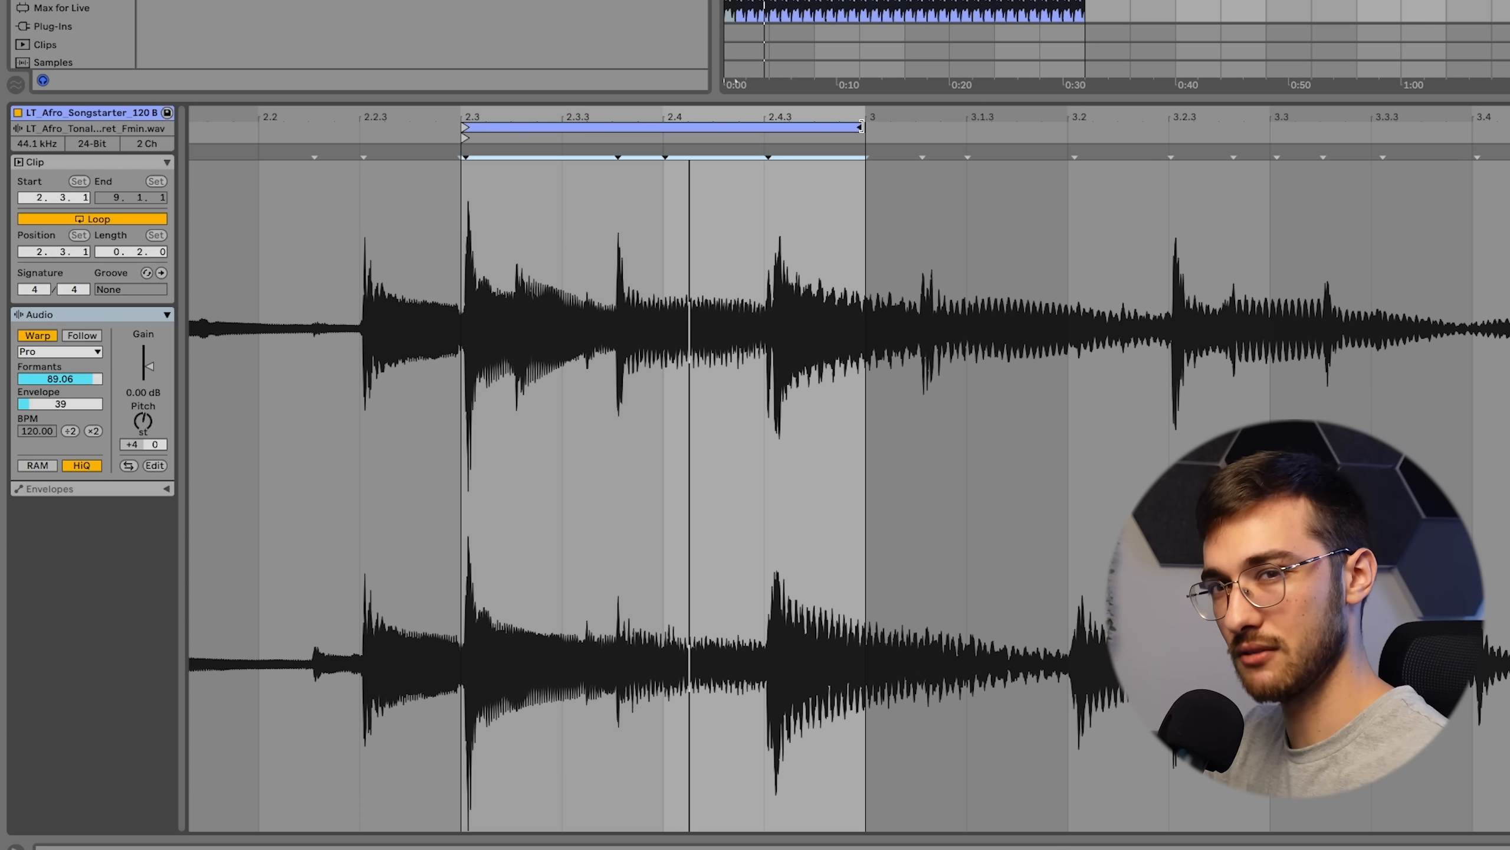
# Compare the loop ranges of the original Songstarter clip and the +7st clip, and play them
pyautogui.moveTo(466, 215); pyautogui.dragTo(698, 213)
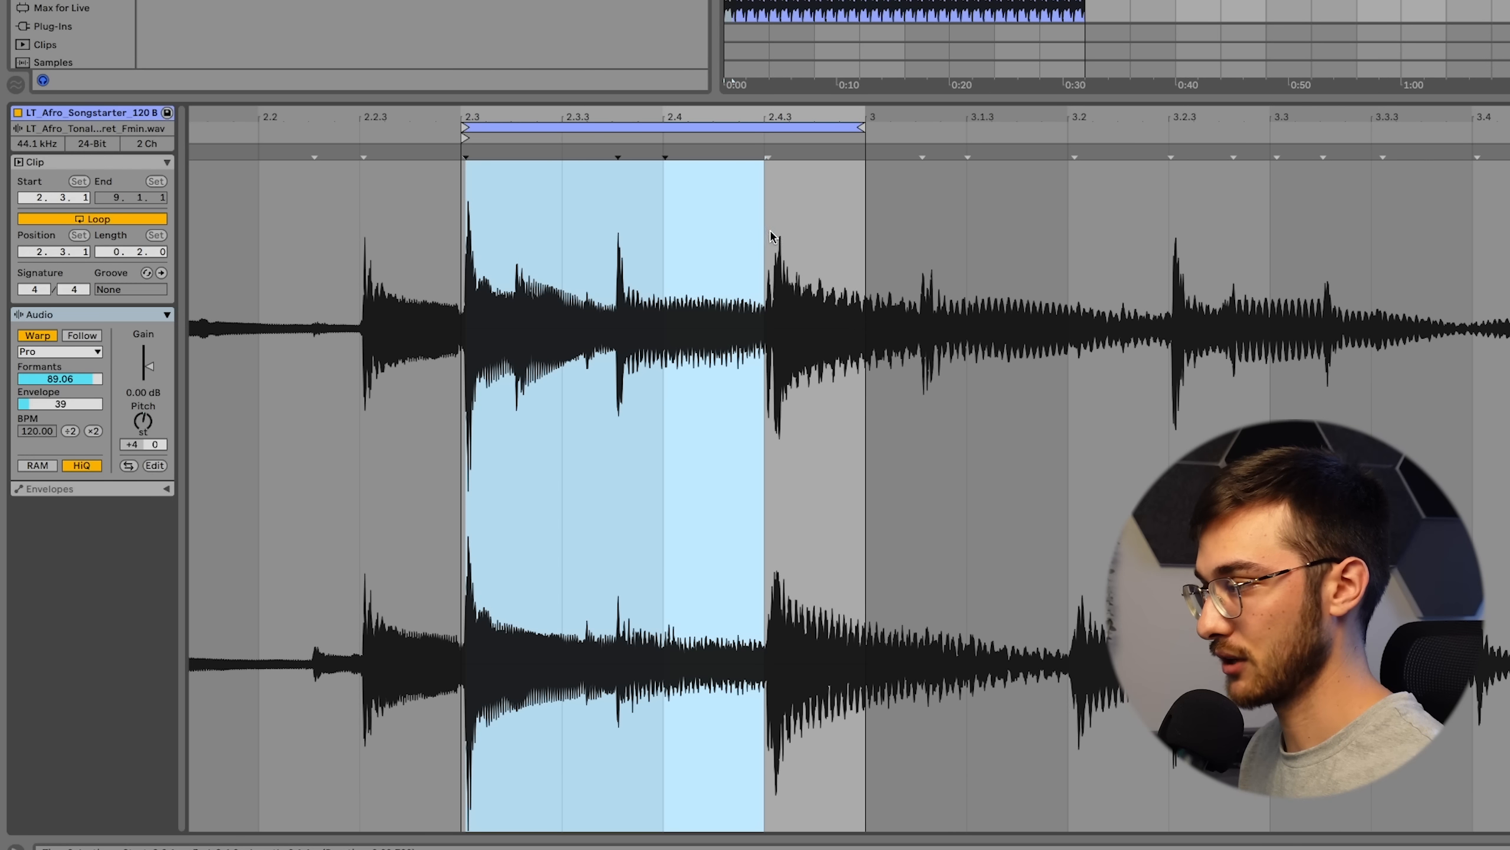
pyautogui.moveTo(465, 215); pyautogui.dragTo(847, 220)
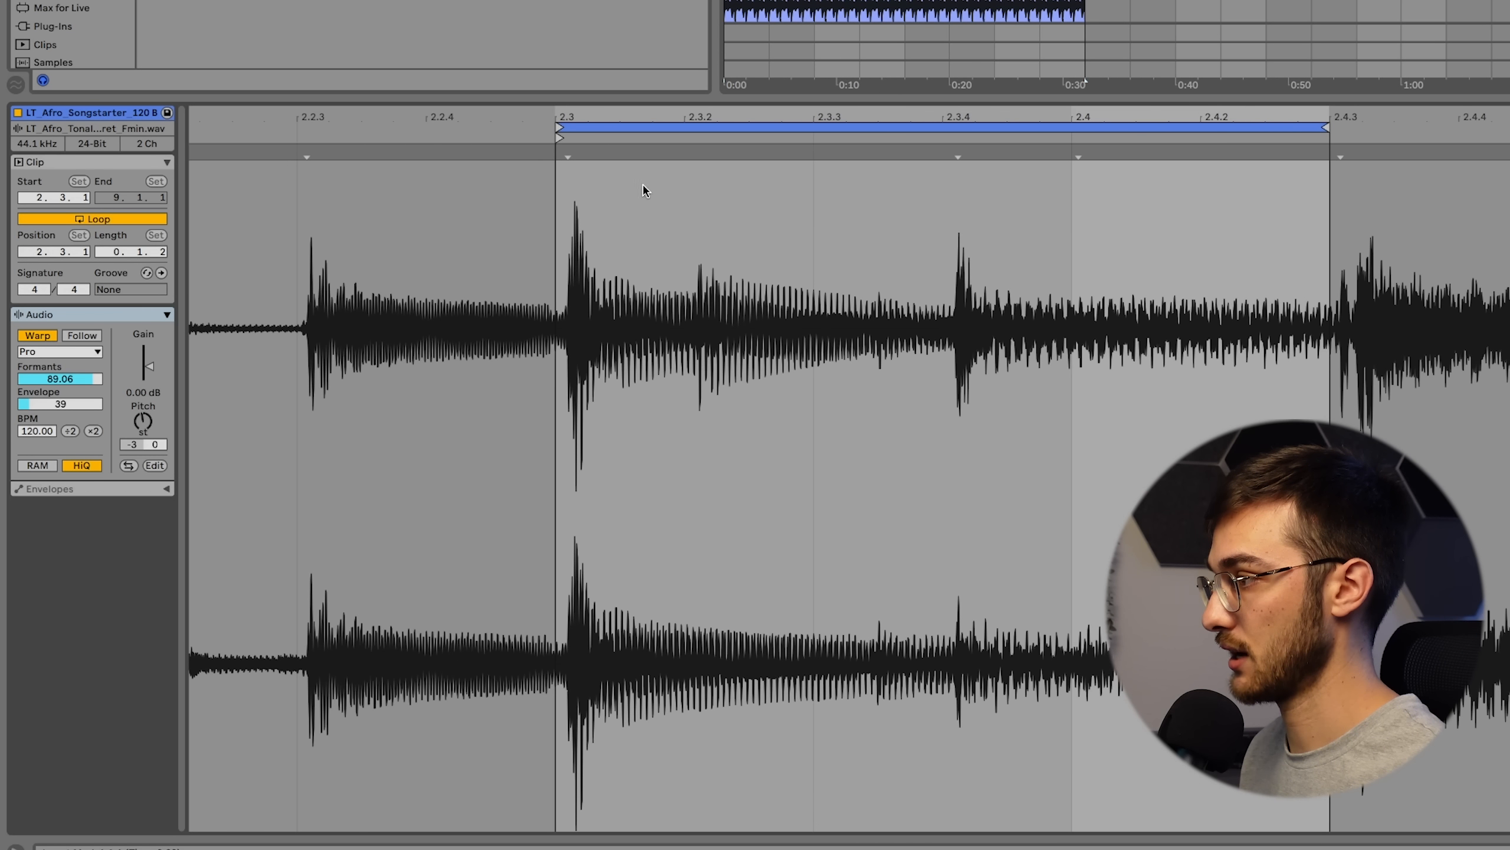
pyautogui.moveTo(640, 186); pyautogui.dragTo(1248, 222)
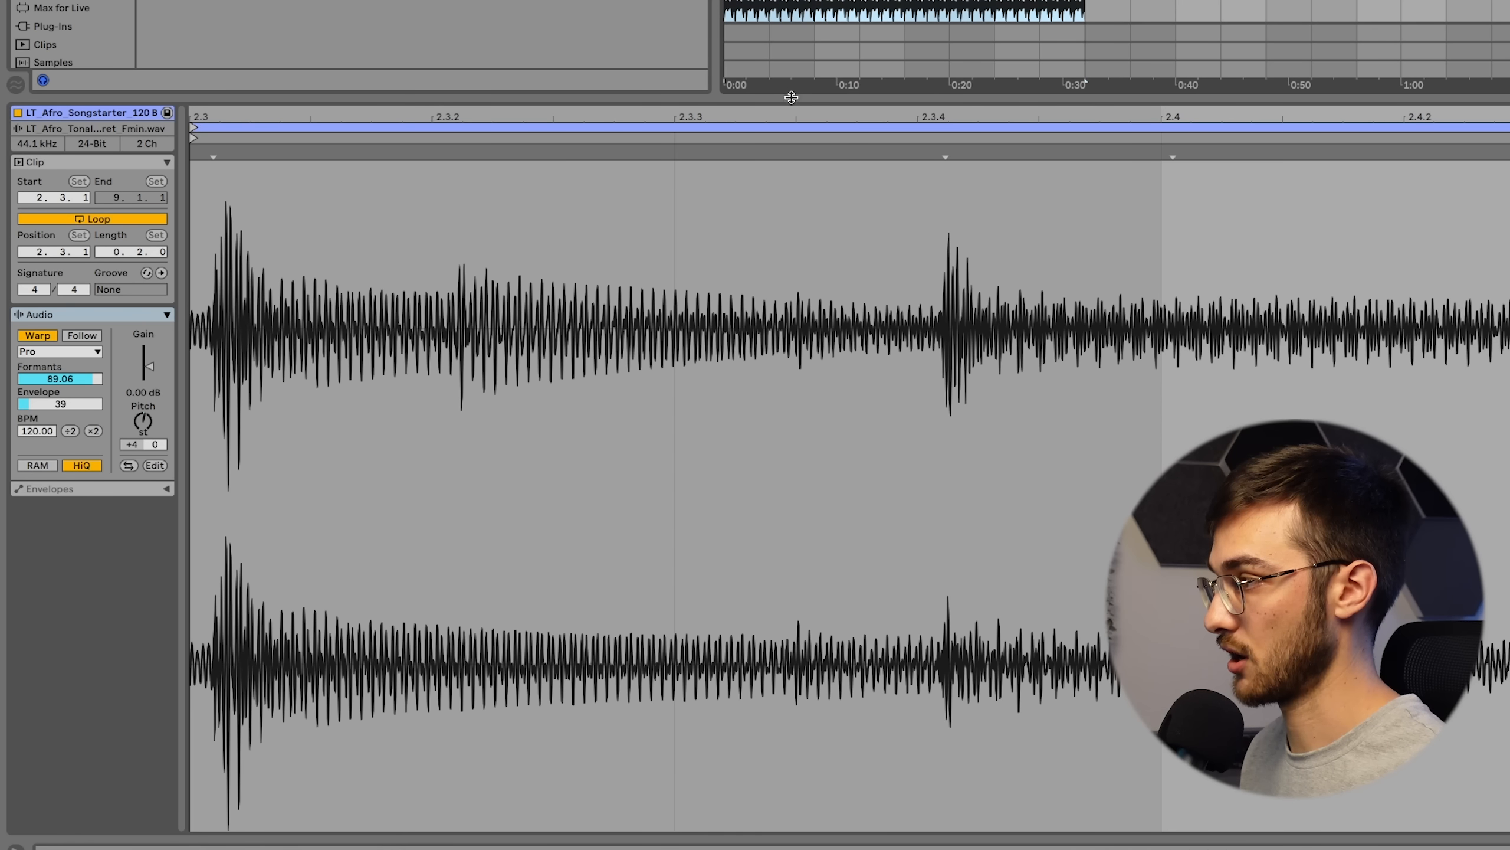
pyautogui.scroll(-5, 664, 203)
pyautogui.click(640, 190)
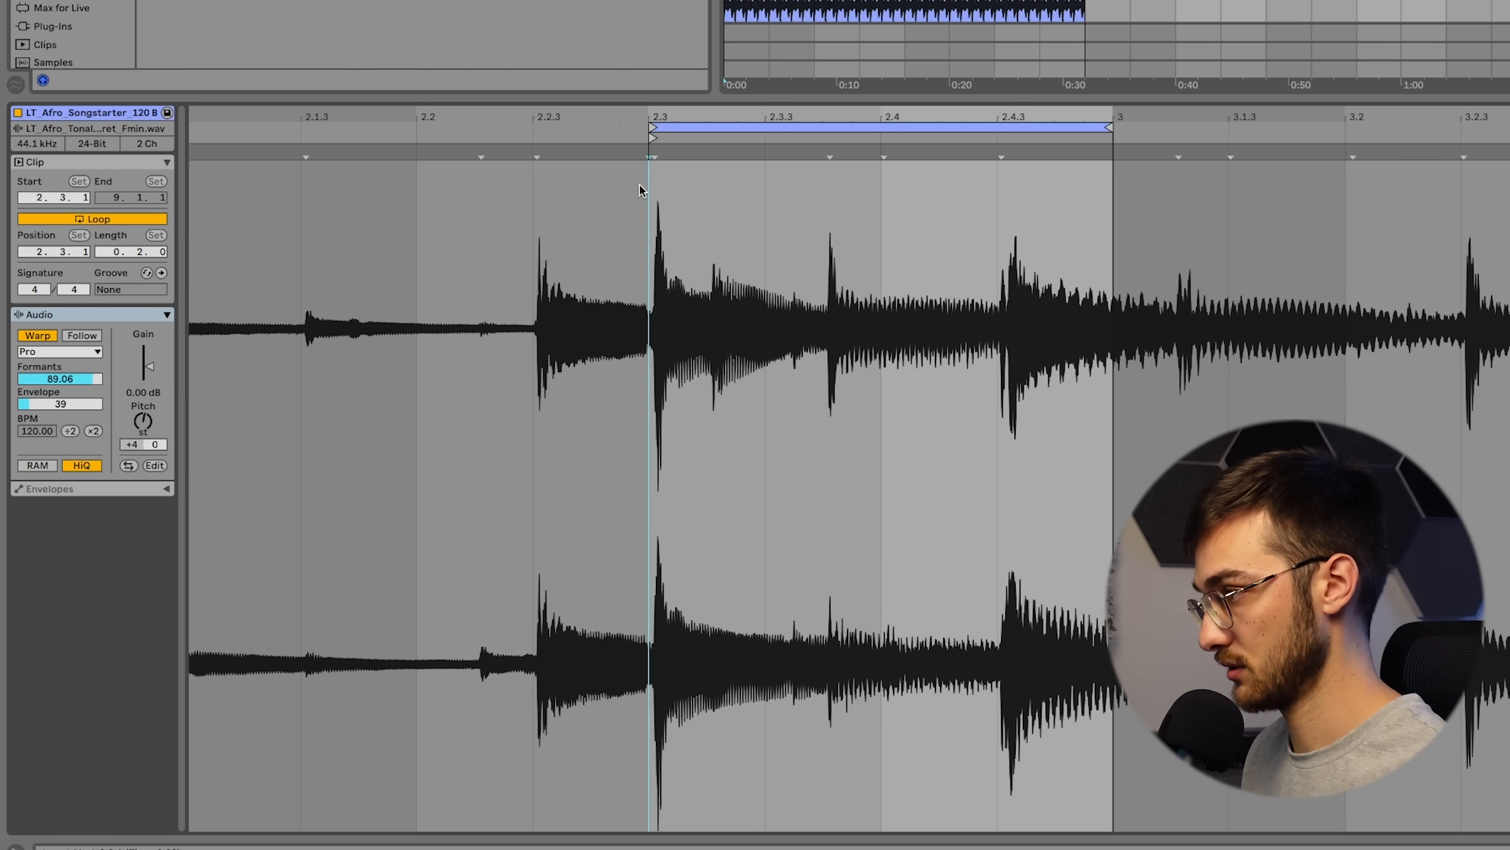
pyautogui.moveTo(640, 185); pyautogui.dragTo(1060, 201)
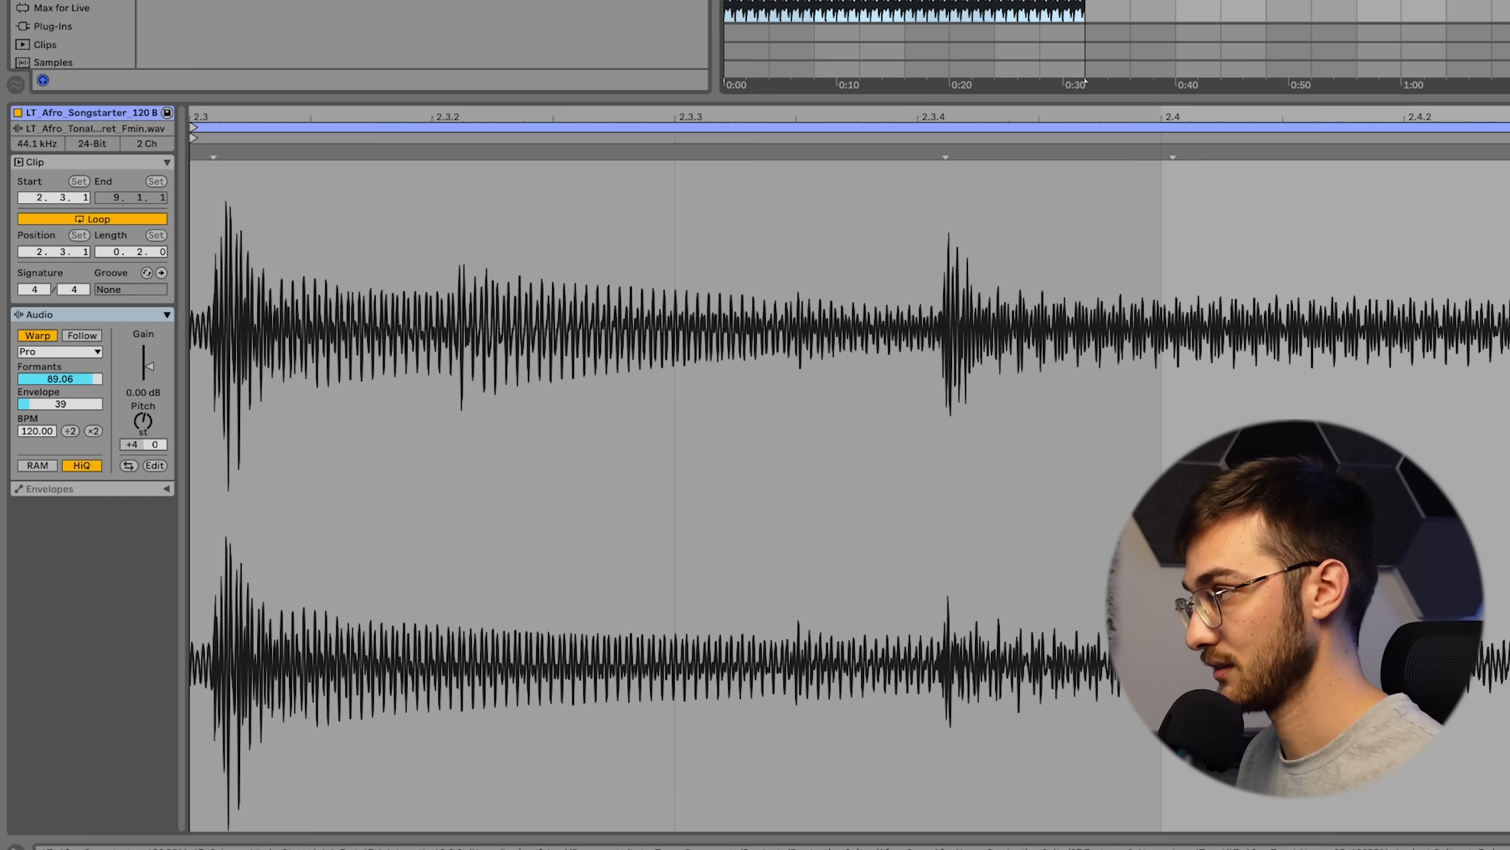
pyautogui.press('space')
pyautogui.moveTo(887, 121); pyautogui.dragTo(889, 47)
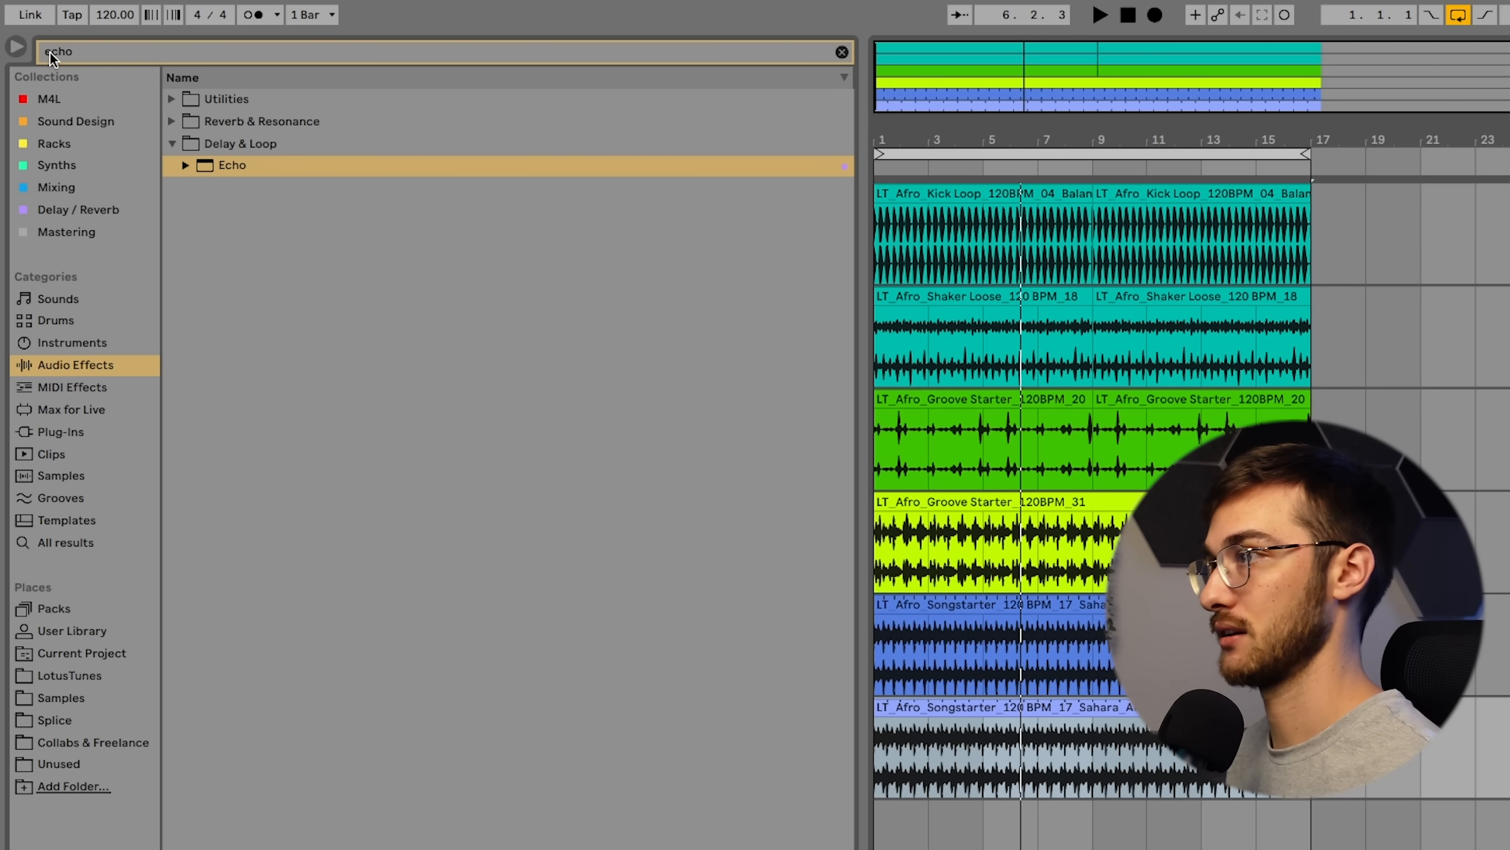
# Add Auto Filter to the +7st track, with frequency 842 Hz, LFO amount 26.0 and a tempo-synced LFO rate of 8
pyautogui.doubleClick(71, 49)
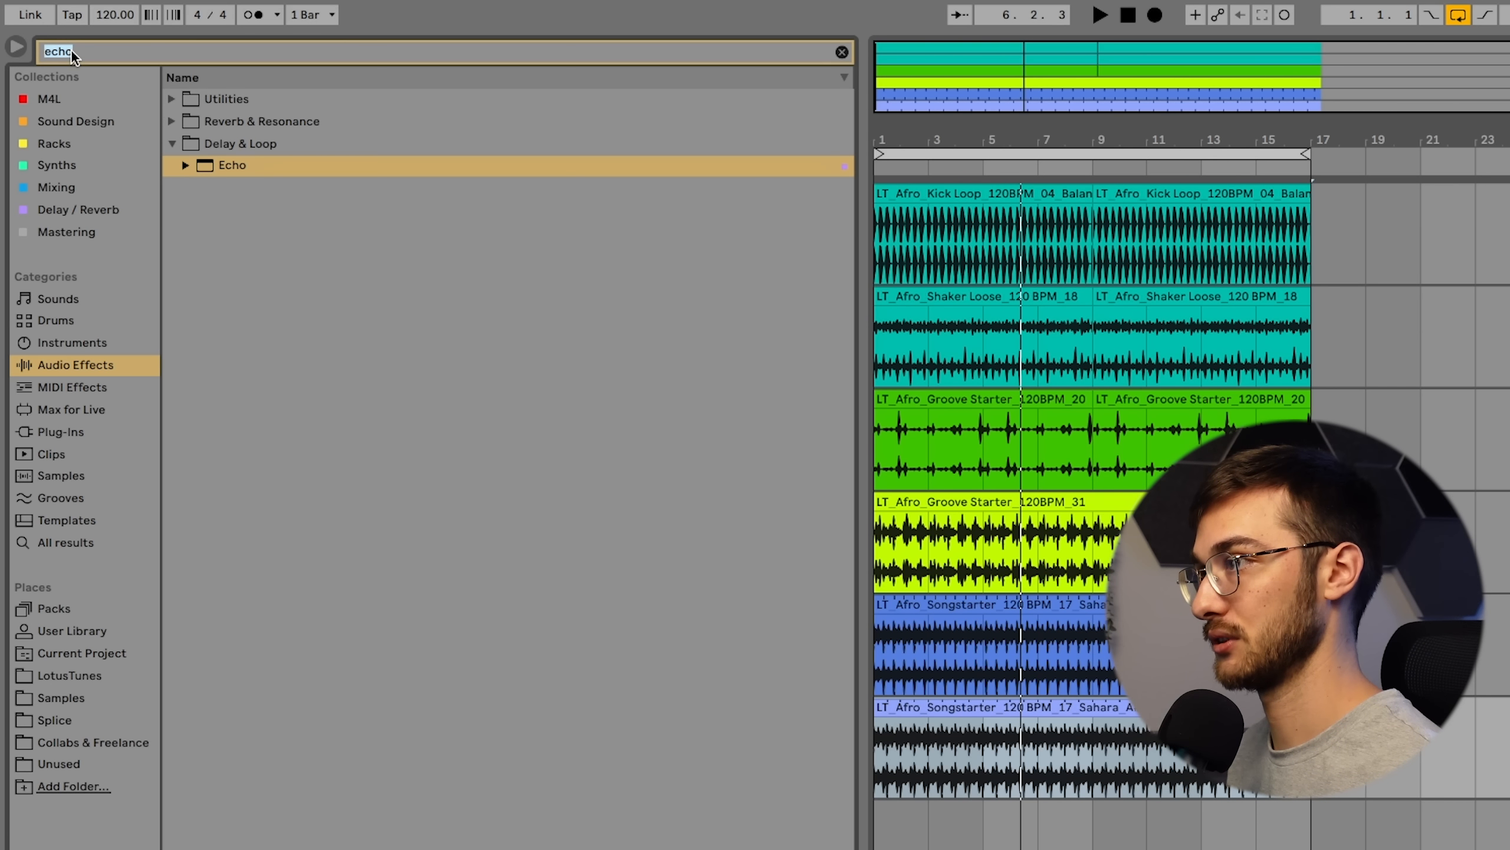
pyautogui.write('auto fil')
pyautogui.click(71, 358)
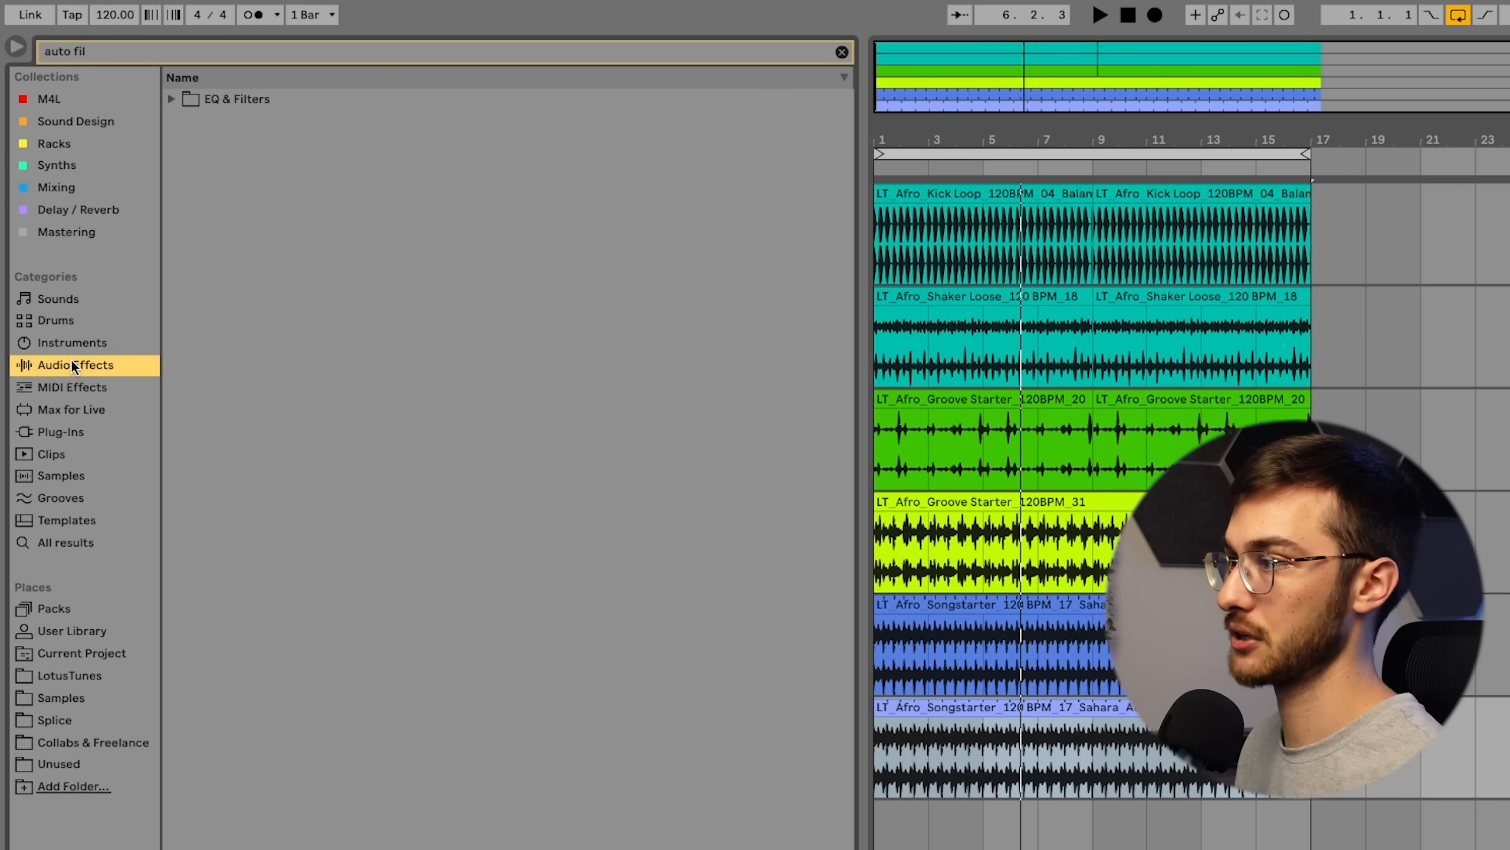
pyautogui.click(173, 99)
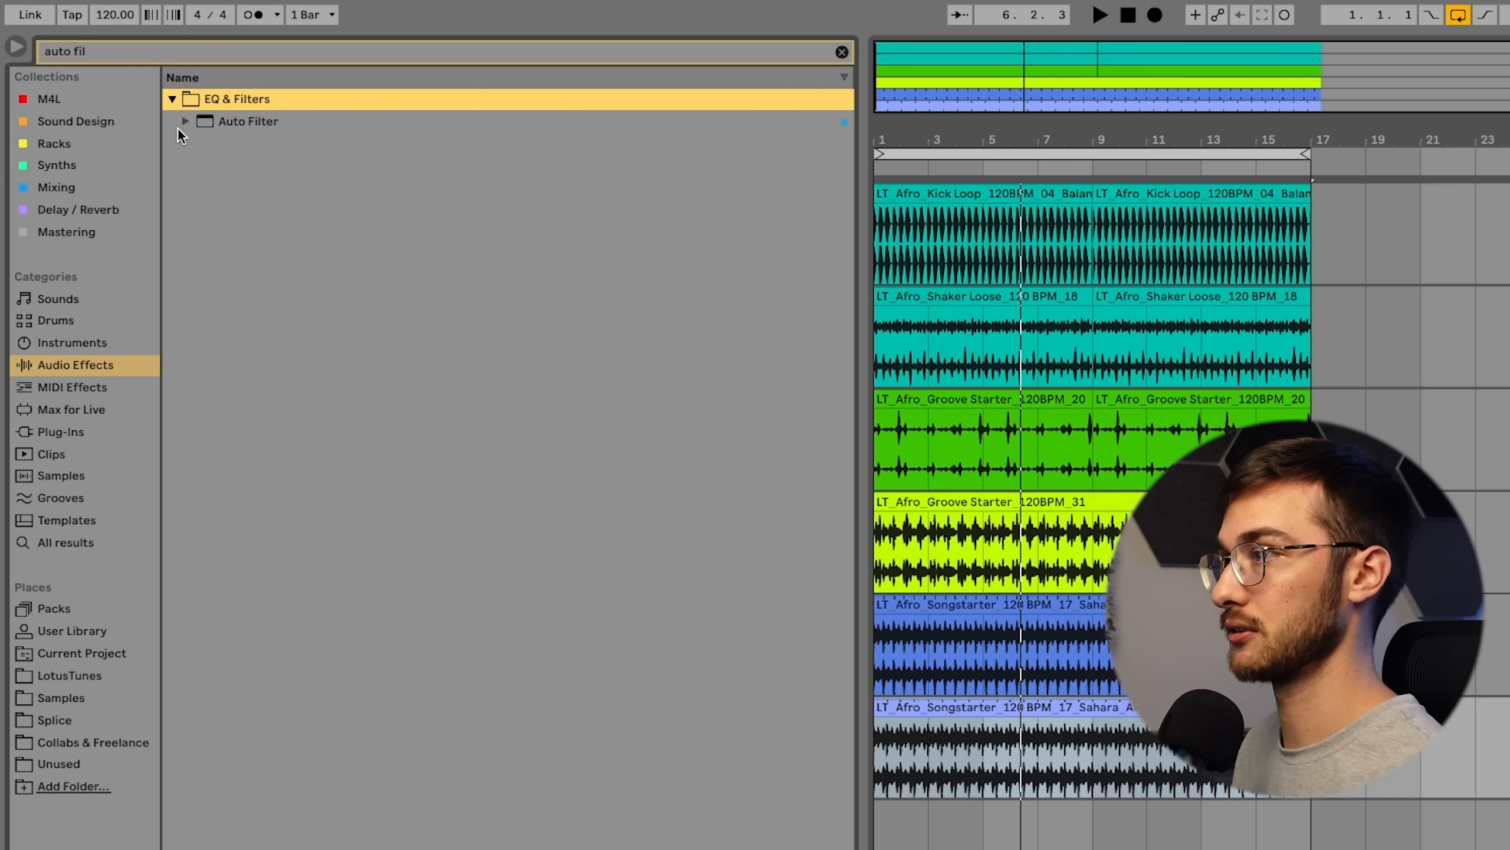
pyautogui.click(94, 184)
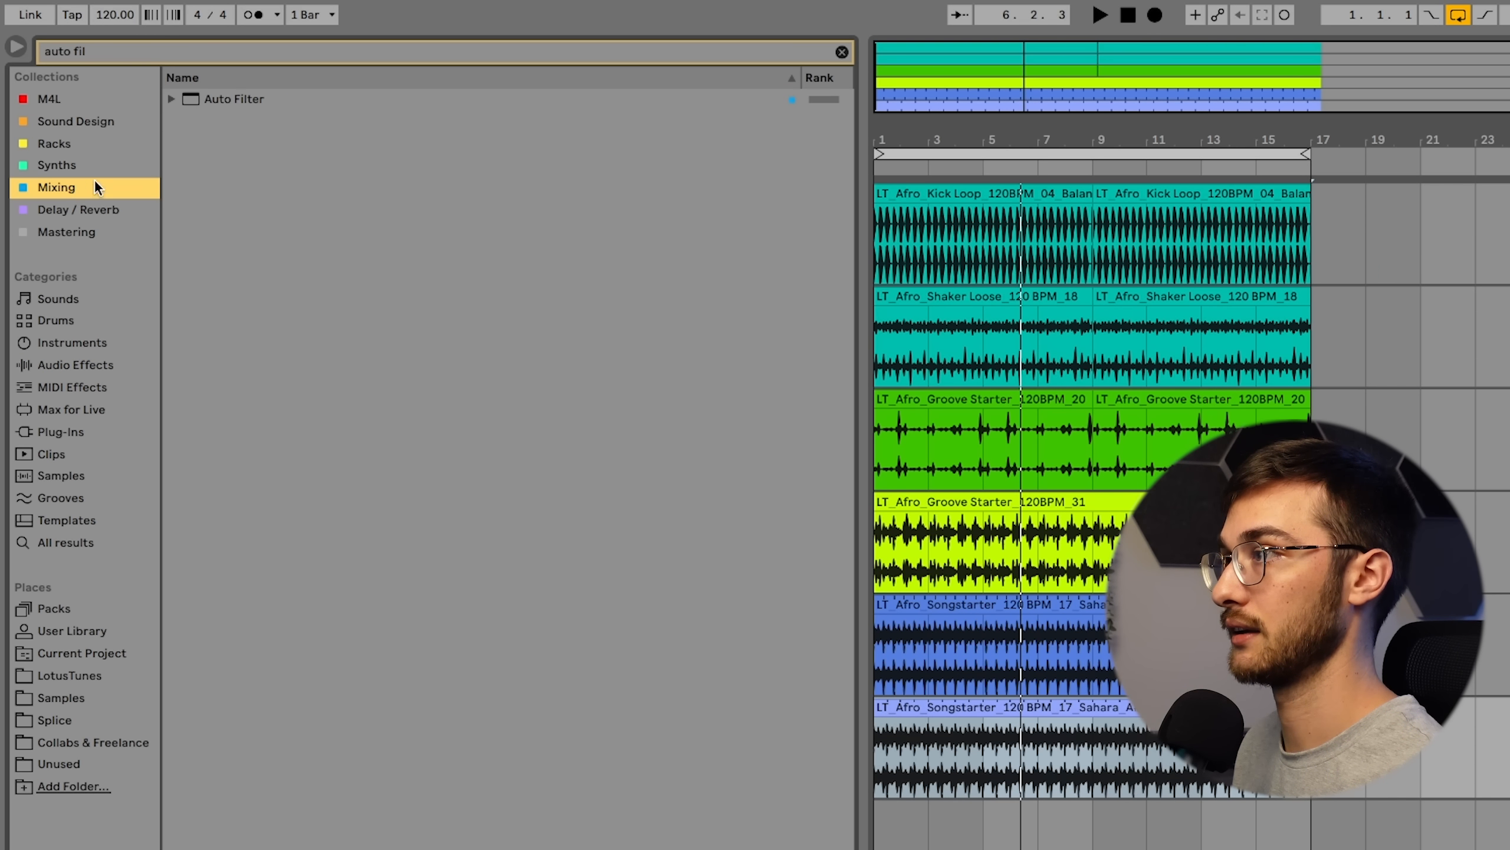
pyautogui.click(357, 108)
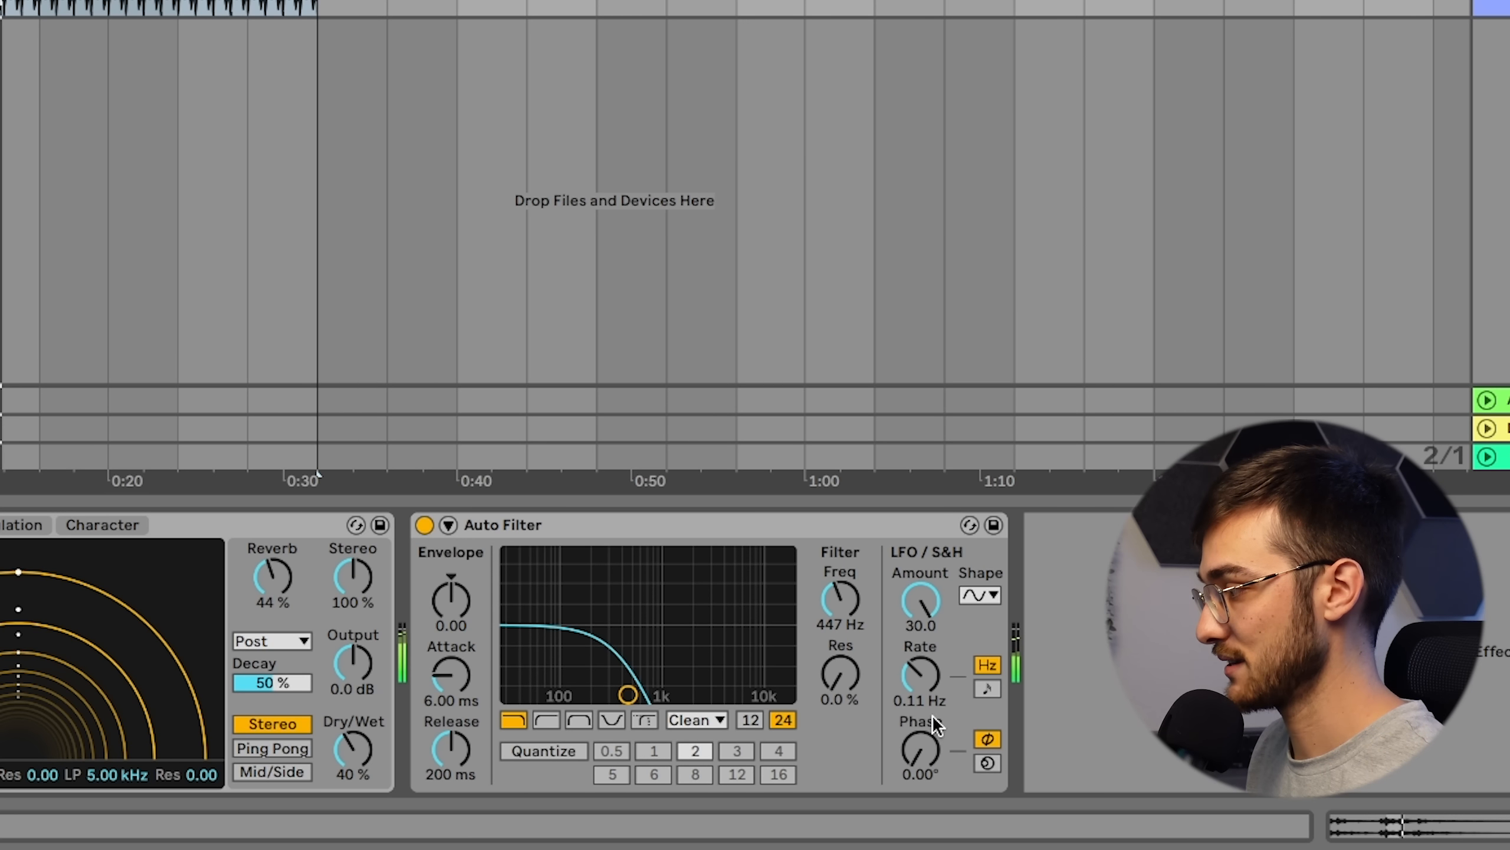
pyautogui.click(988, 690)
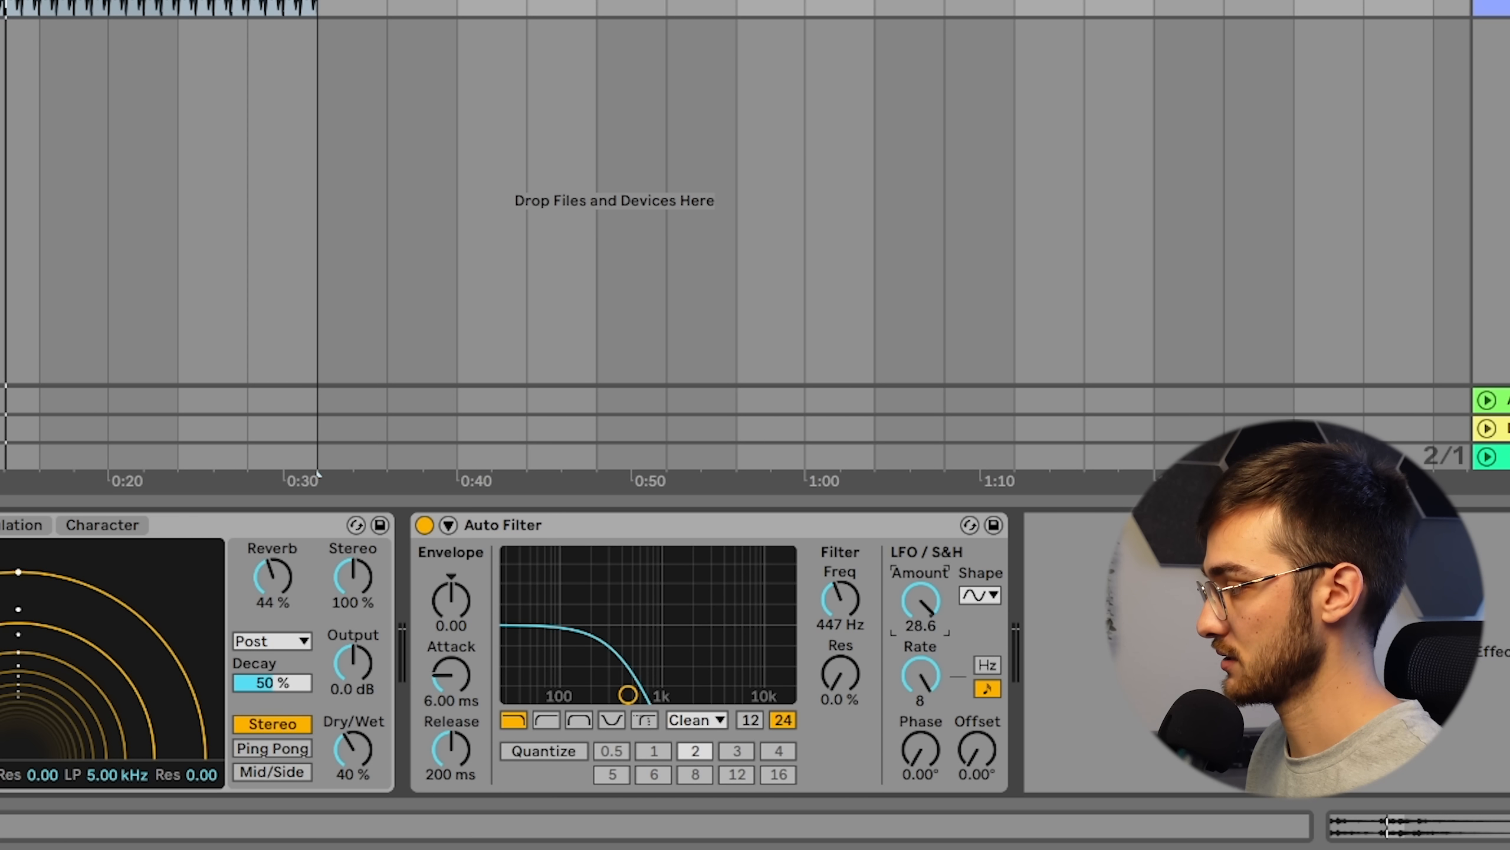
pyautogui.moveTo(843, 604); pyautogui.dragTo(843, 581)
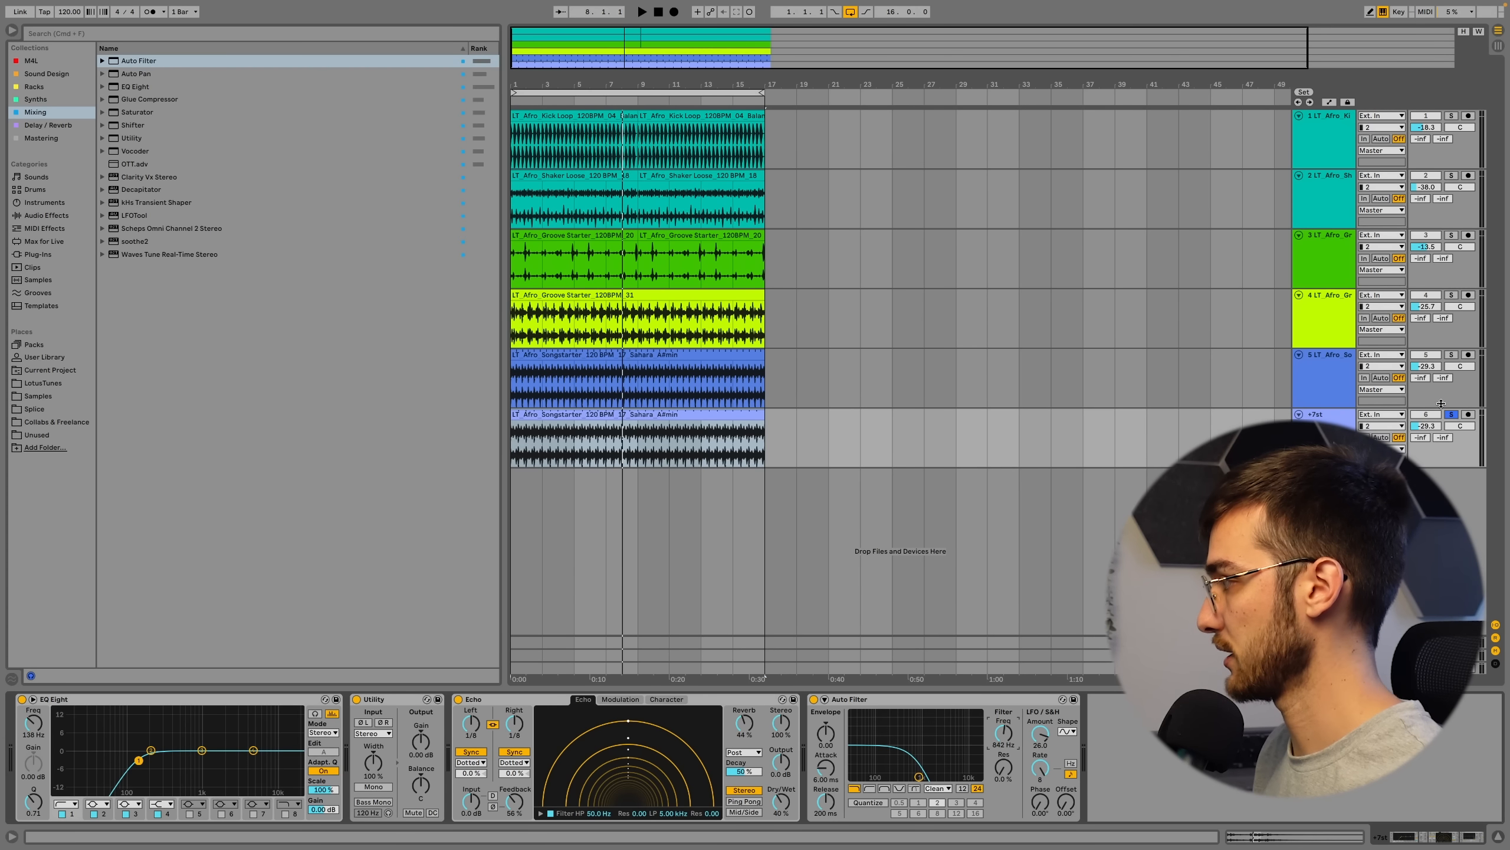
# Play both Songstarter tracks soloed together, and clear the solos to hear them with the whole arrangement
pyautogui.click(1451, 354)
pyautogui.press('space')
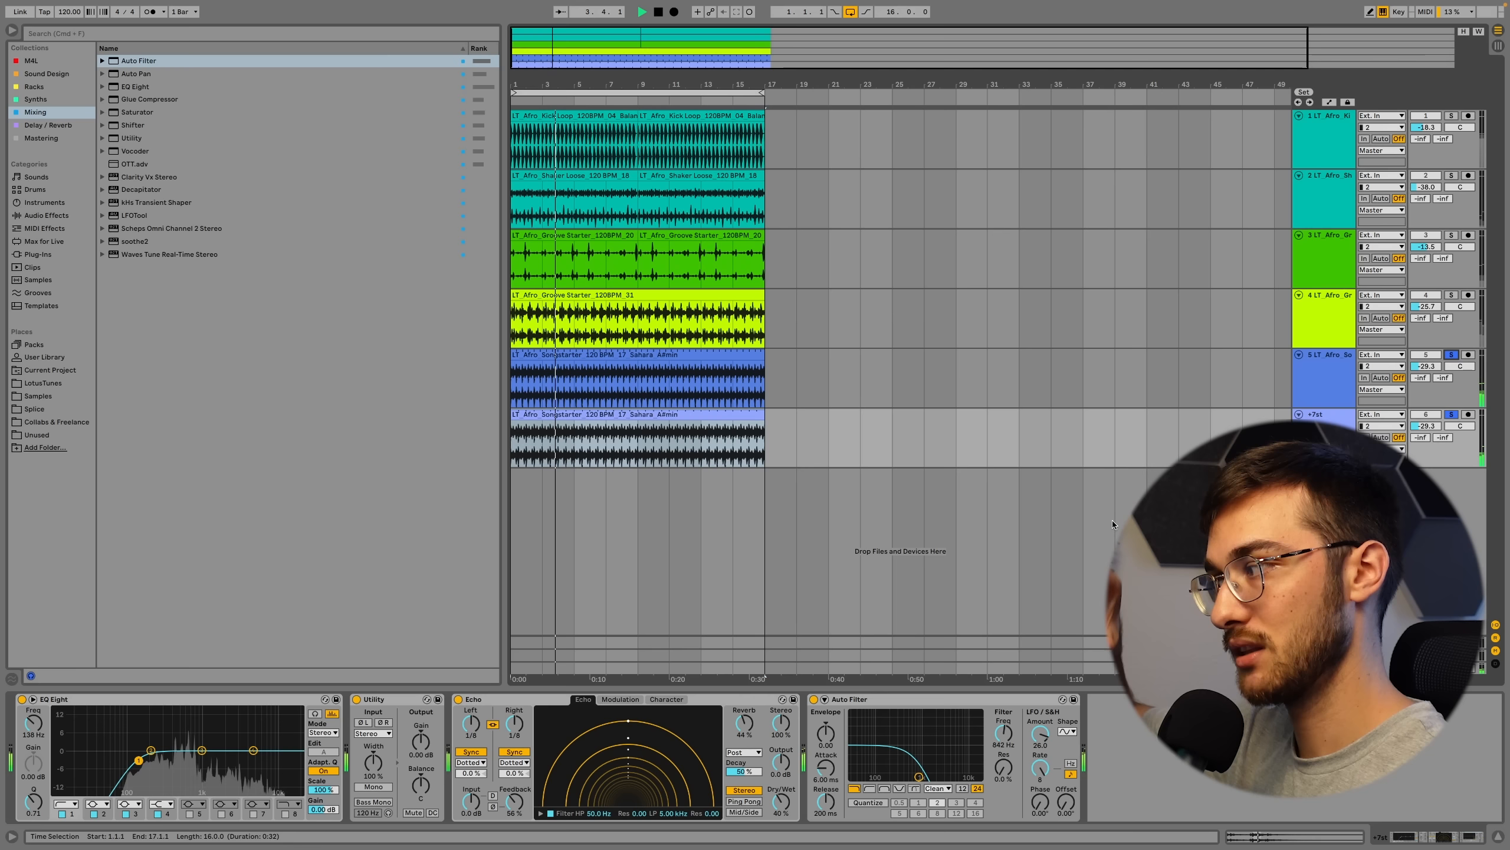
pyautogui.click(1451, 355)
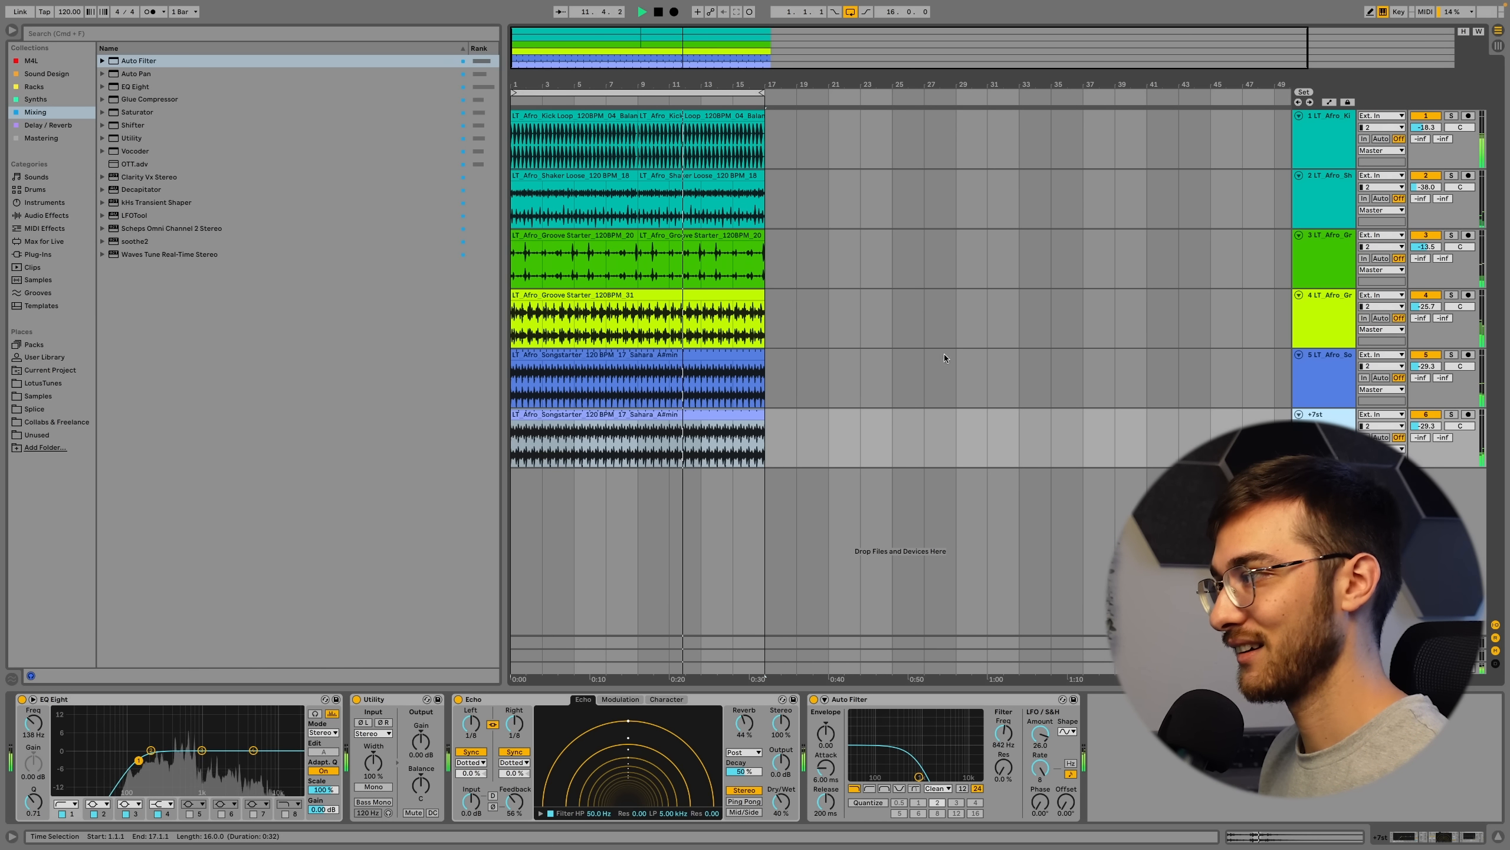
pyautogui.click(740, 382)
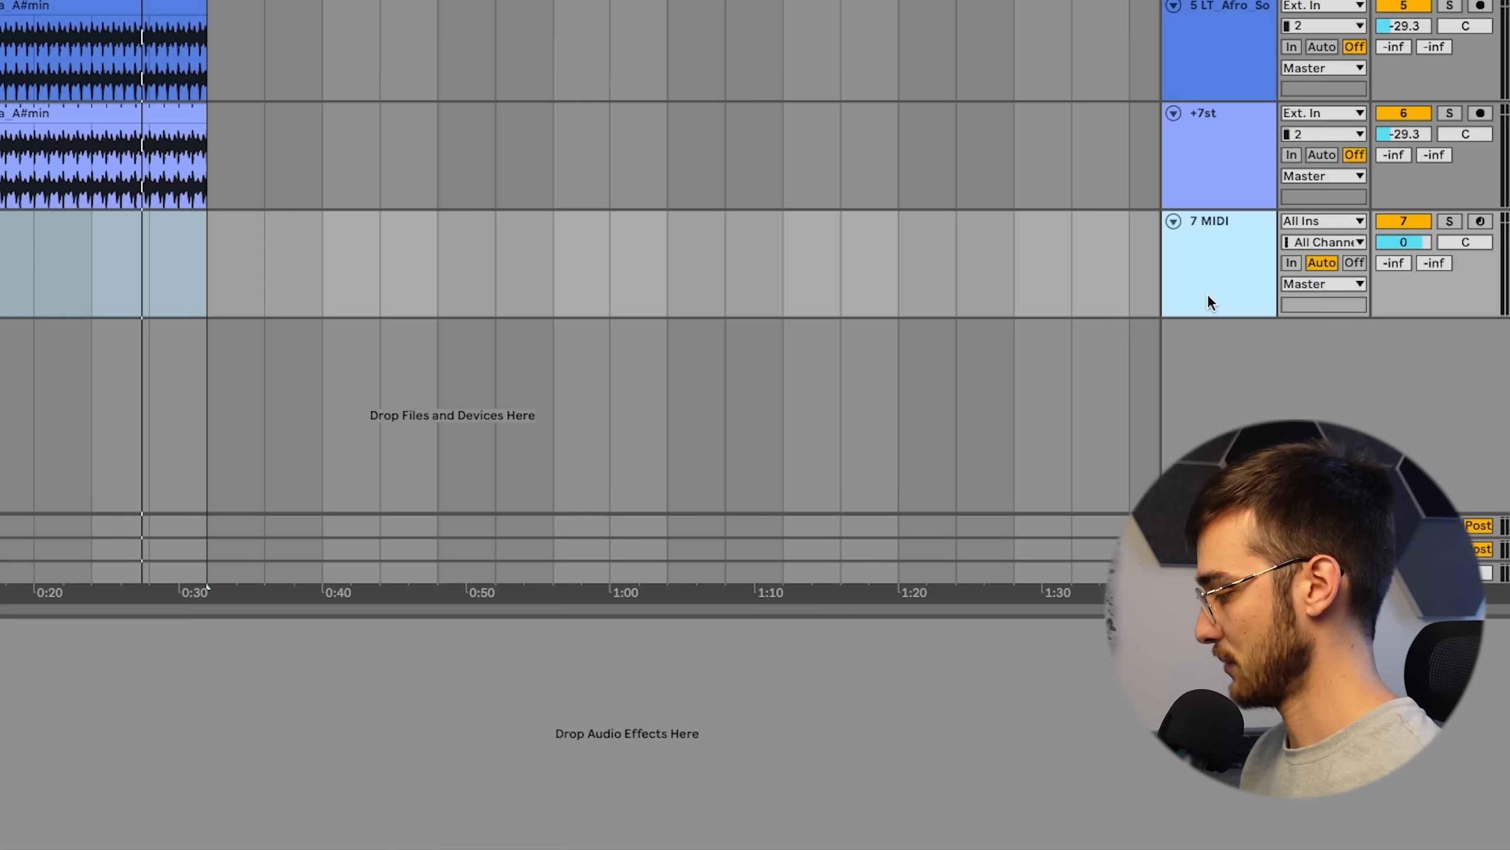
# Replace the empty MIDI track below +7st with a new one and load Rozzer - Advanced Step Sequencer v2.0 on it
pyautogui.press('Delete')
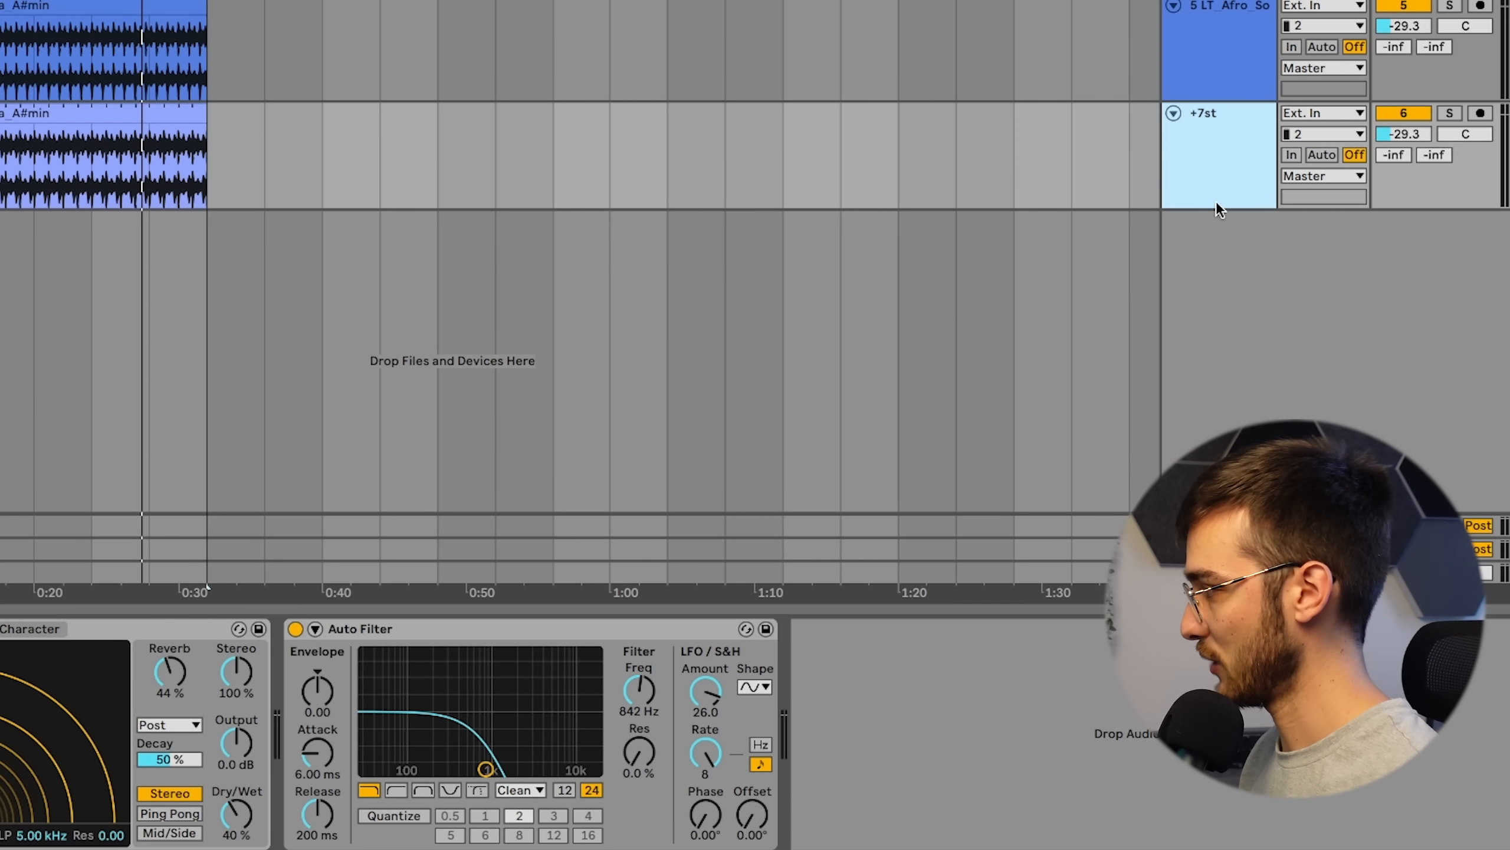
pyautogui.hotkey('ctrl', 'shift', 't')
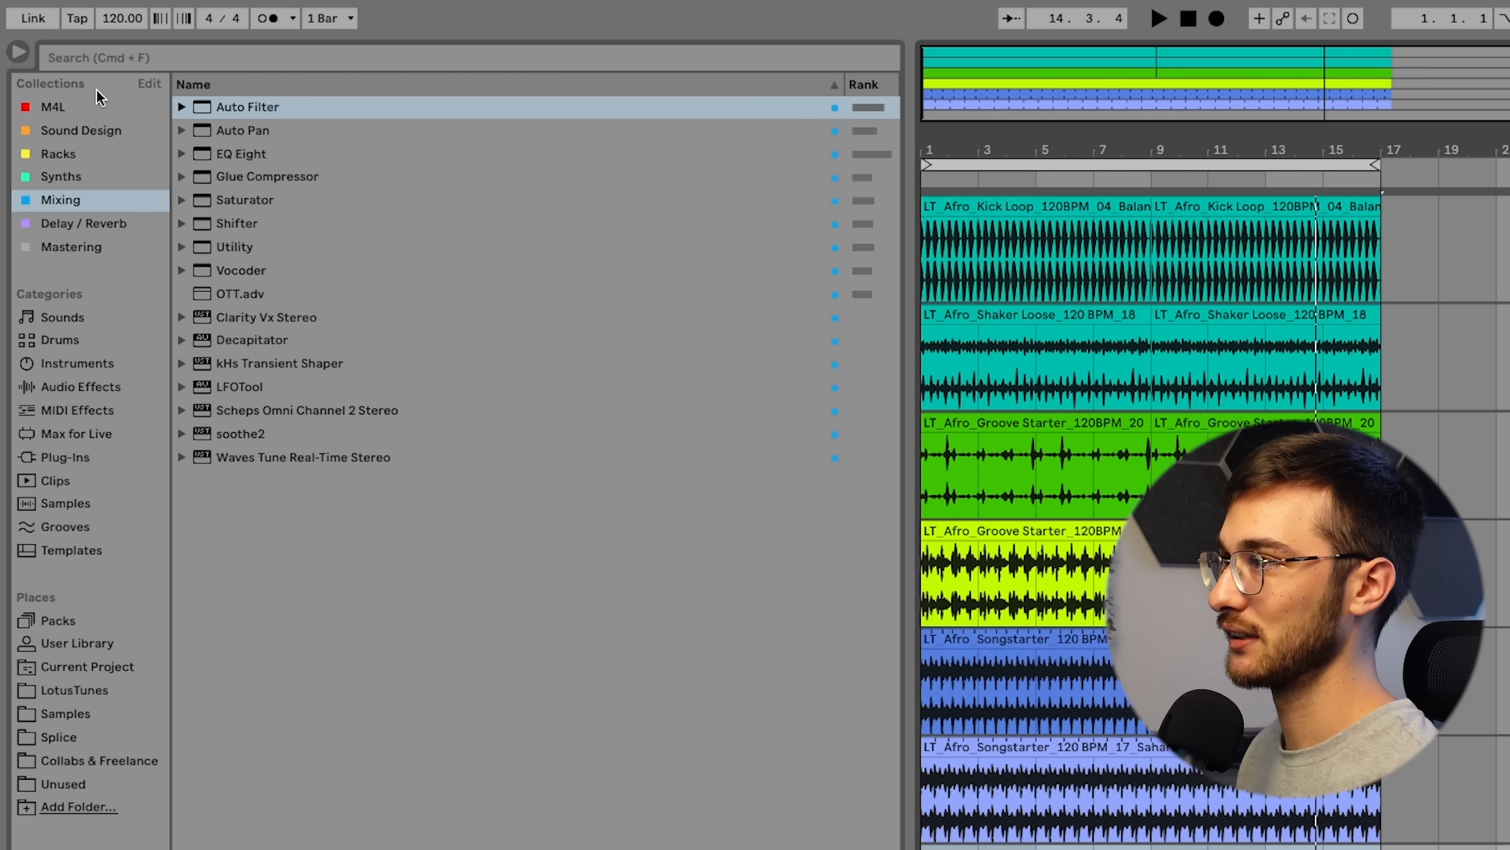
pyautogui.click(100, 55)
pyautogui.write('rozzer')
pyautogui.click(51, 122)
pyautogui.click(57, 109)
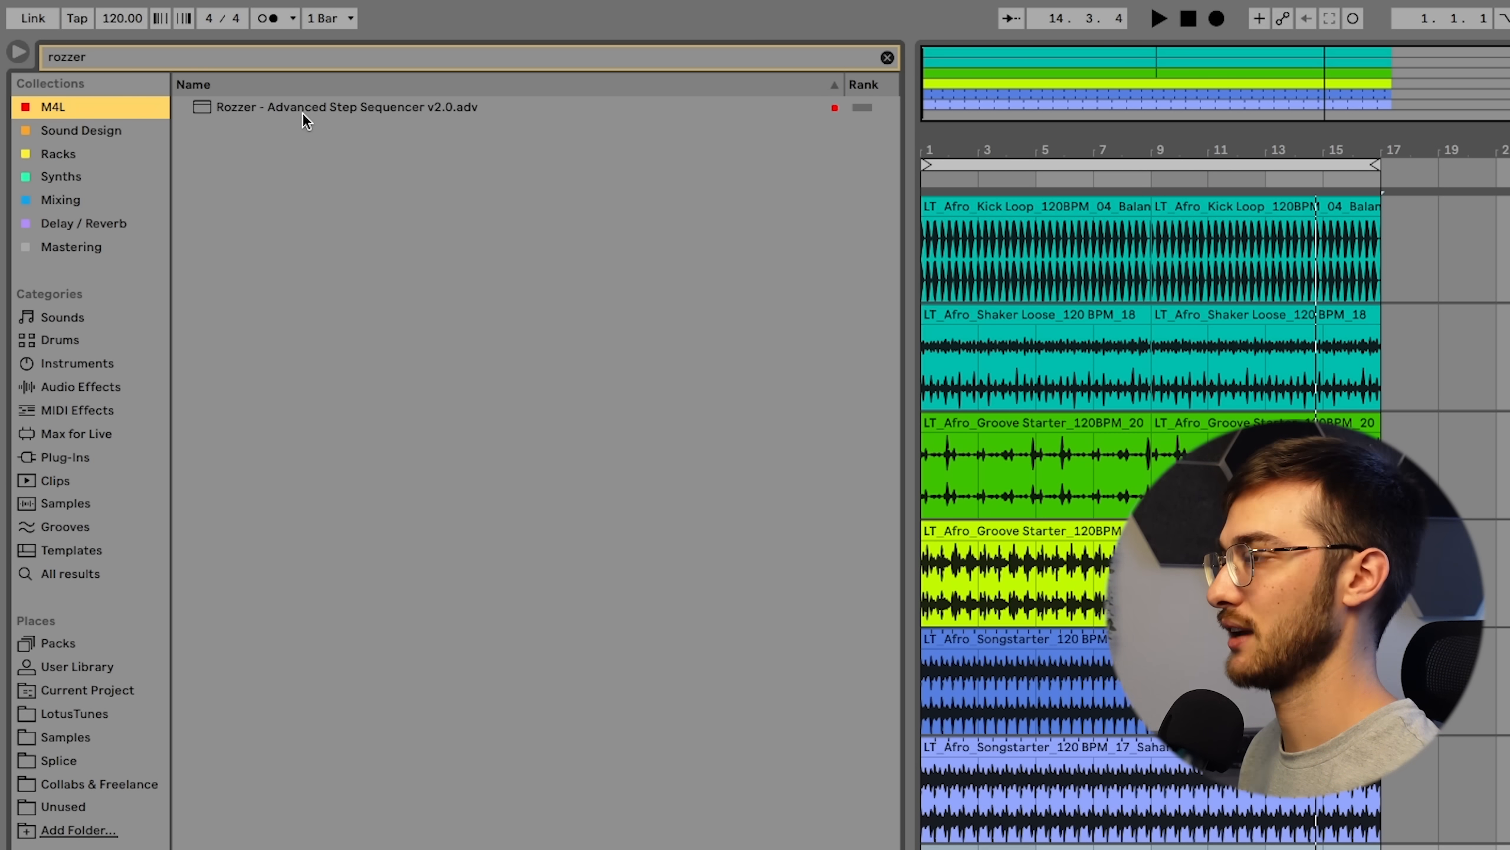
pyautogui.doubleClick(329, 107)
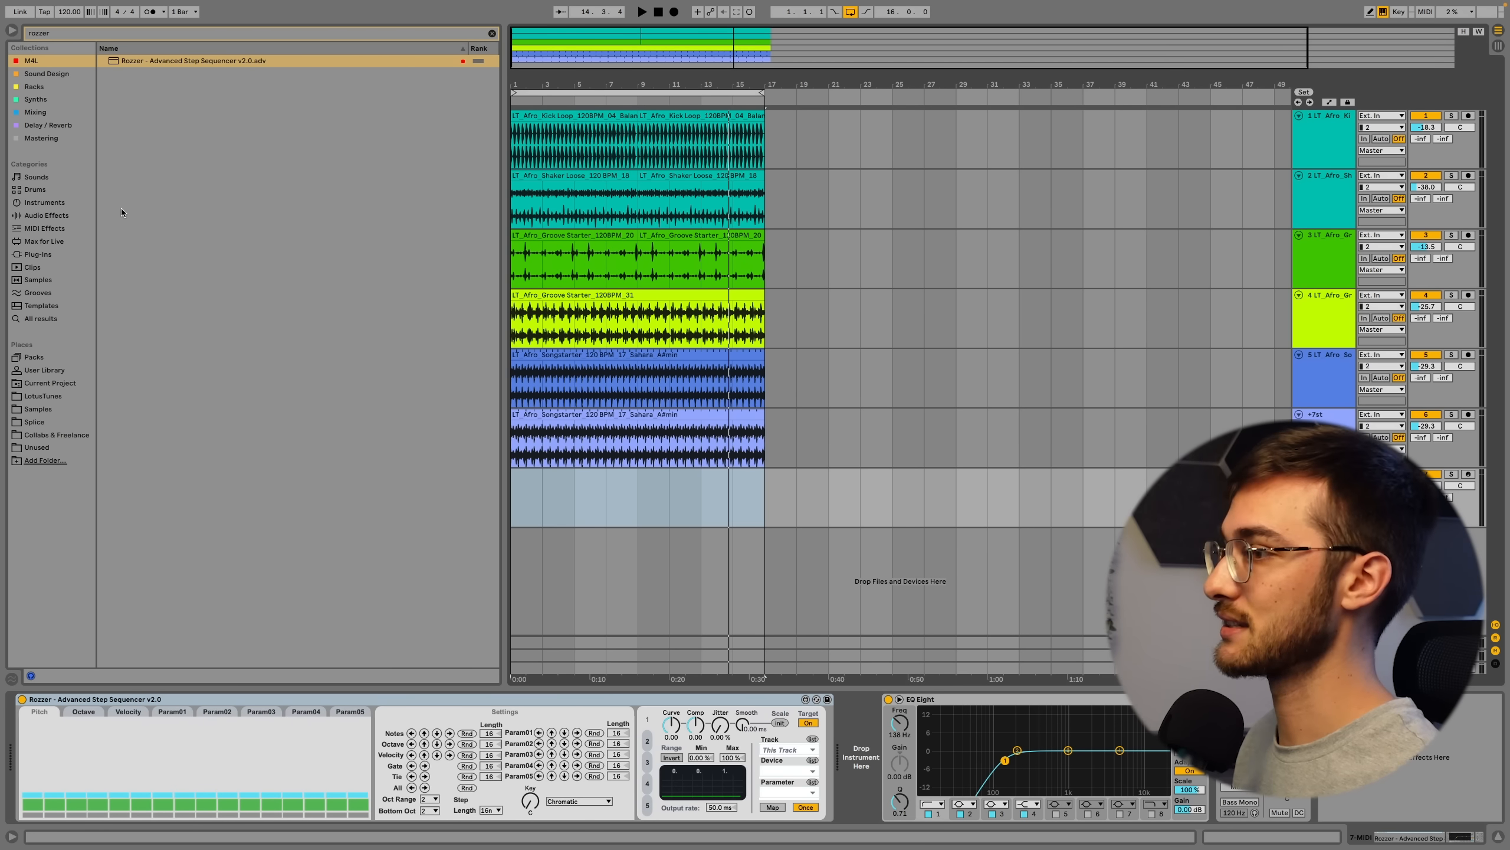
# Search the instruments for "saw pure" and load Analog's Saw Pure Muted Bass preset onto the new MIDI track
pyautogui.click(37, 255)
pyautogui.click(71, 33)
pyautogui.write('saw pure')
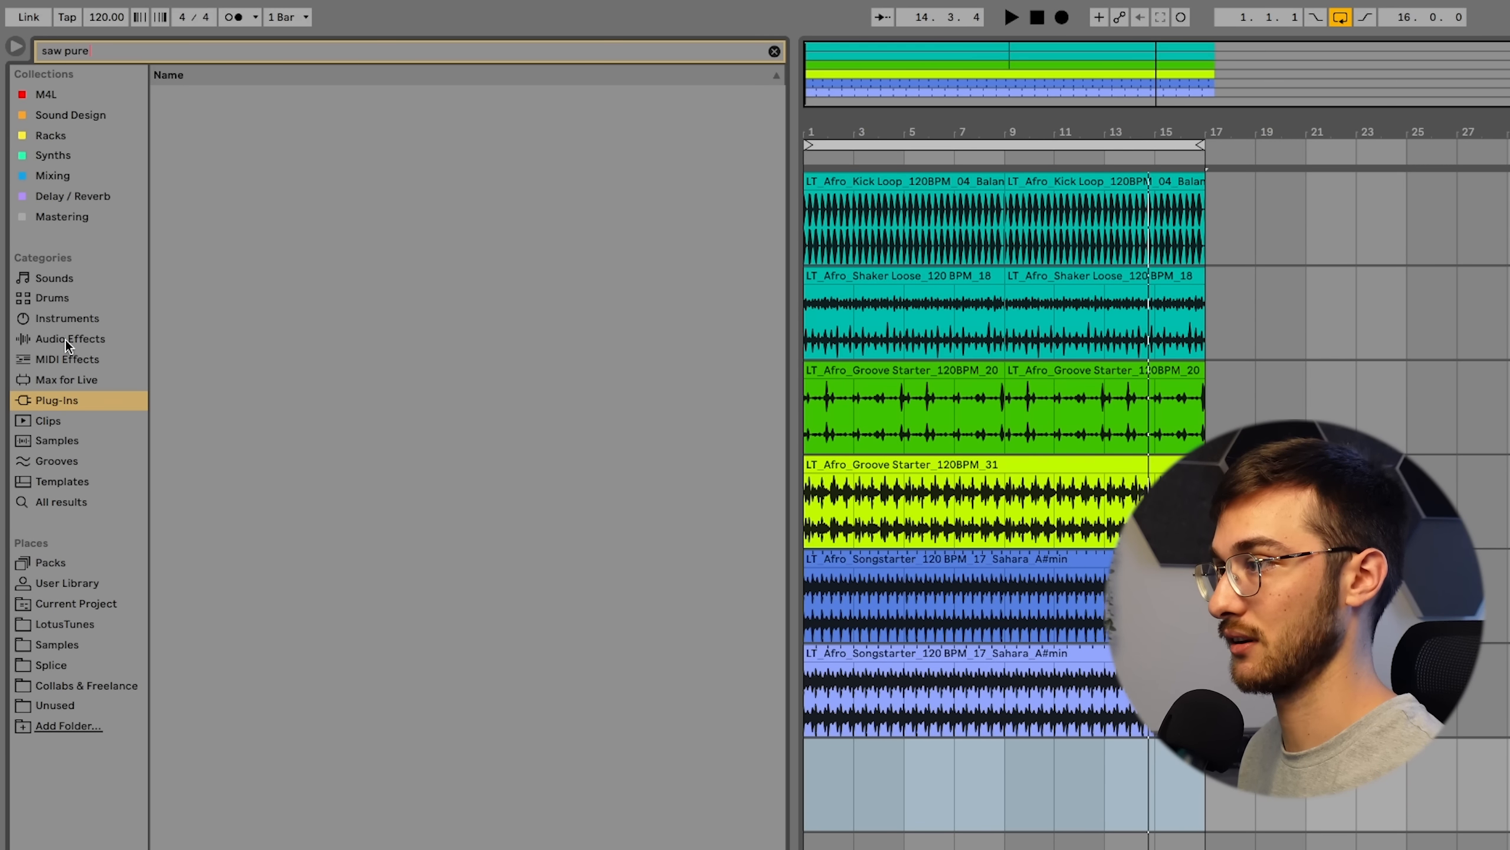
pyautogui.click(66, 318)
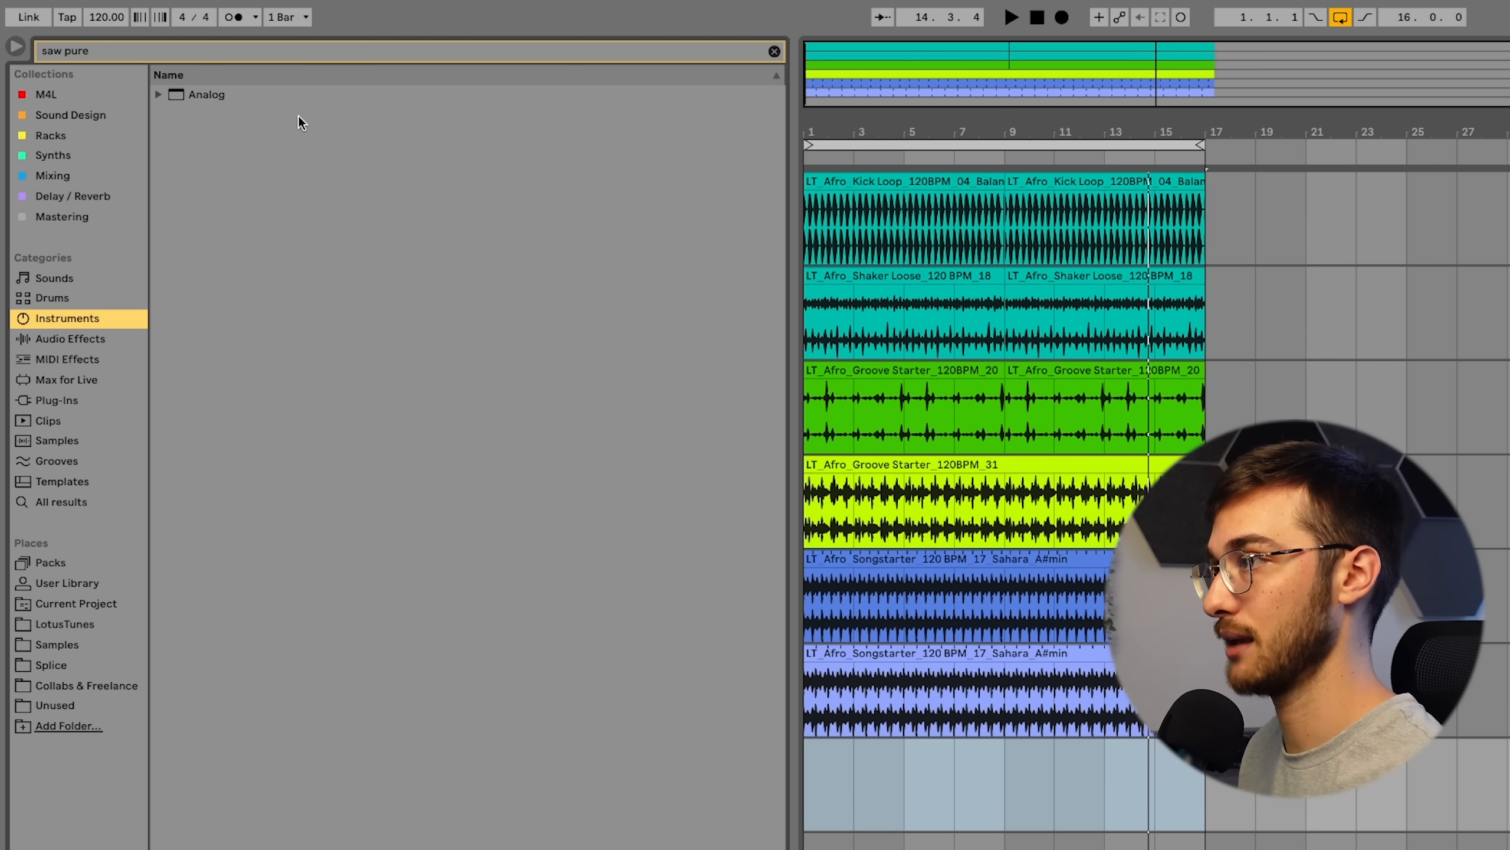
pyautogui.click(159, 96)
pyautogui.click(172, 115)
pyautogui.doubleClick(252, 137)
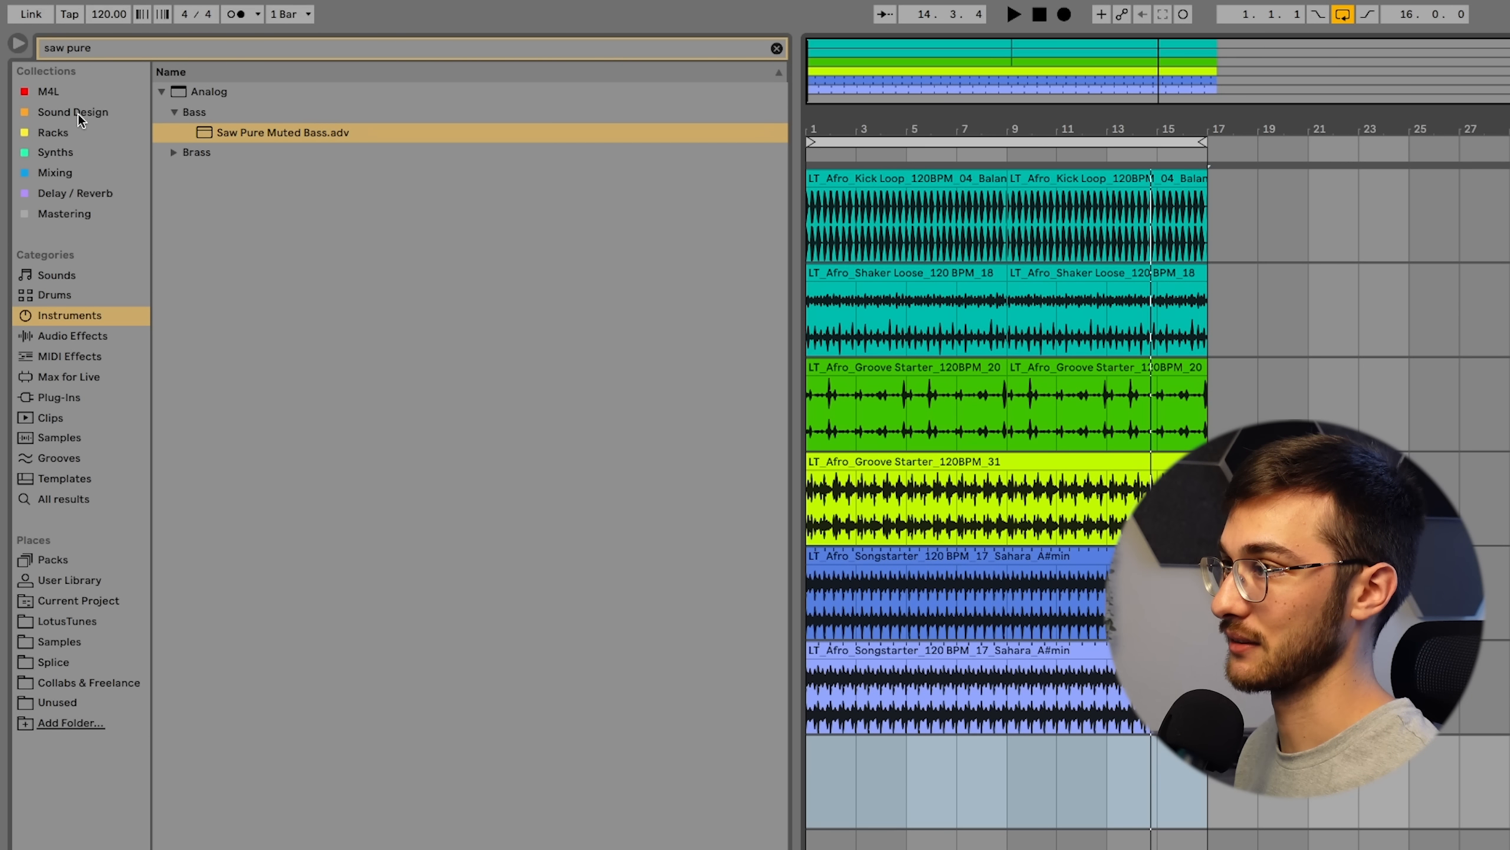
# Search the Sound Design collection for "scale" and insert the Minor scale preset between the step sequencer and Analog
pyautogui.click(101, 48)
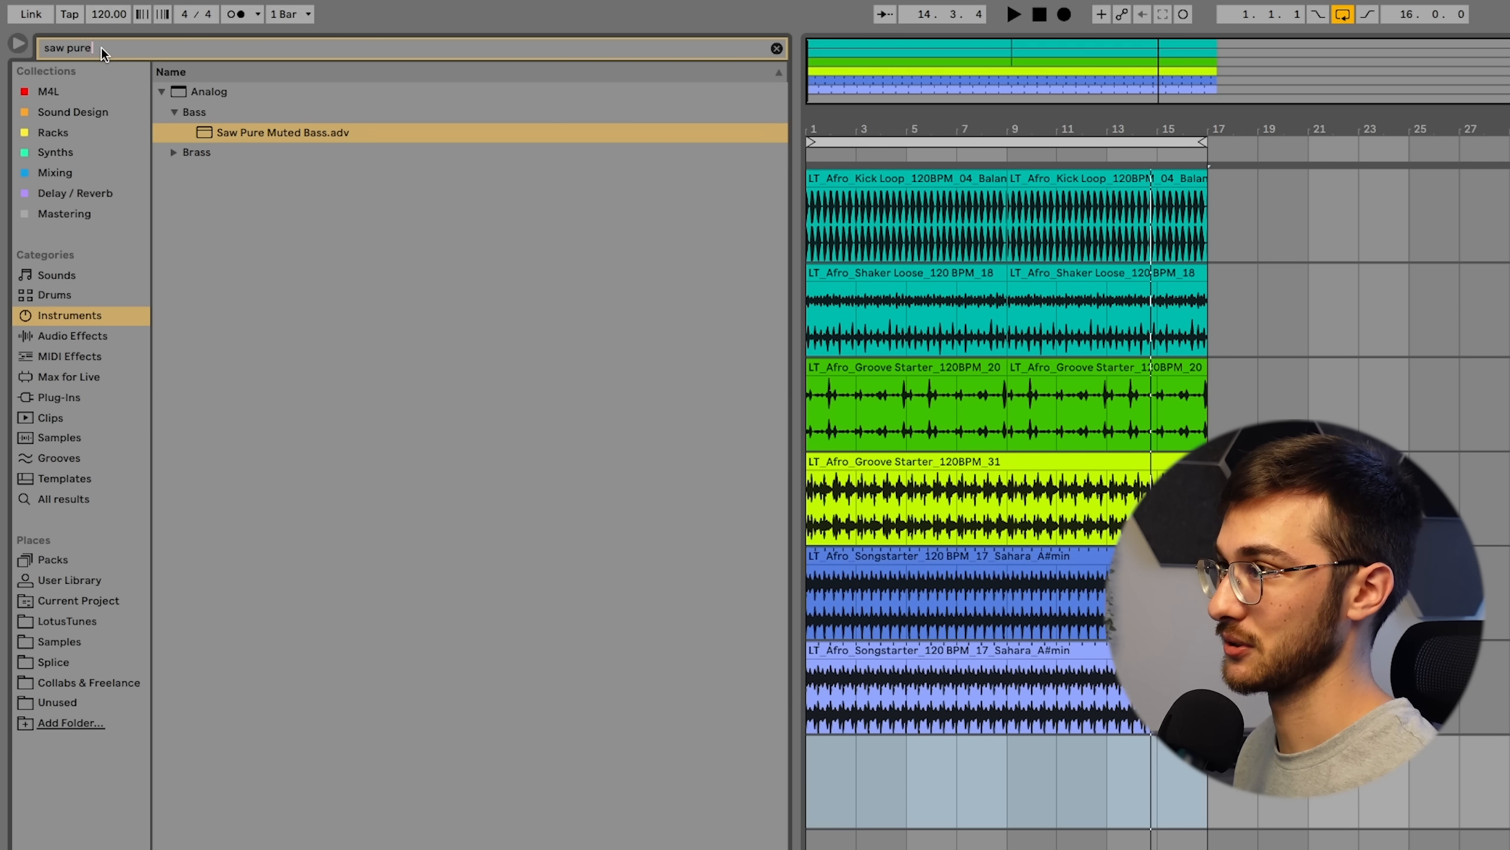
pyautogui.press('BackSpace')
pyautogui.press('BackSpace')
pyautogui.press('BackSpace')
pyautogui.press('BackSpace')
pyautogui.press('BackSpace')
pyautogui.write('scahl')
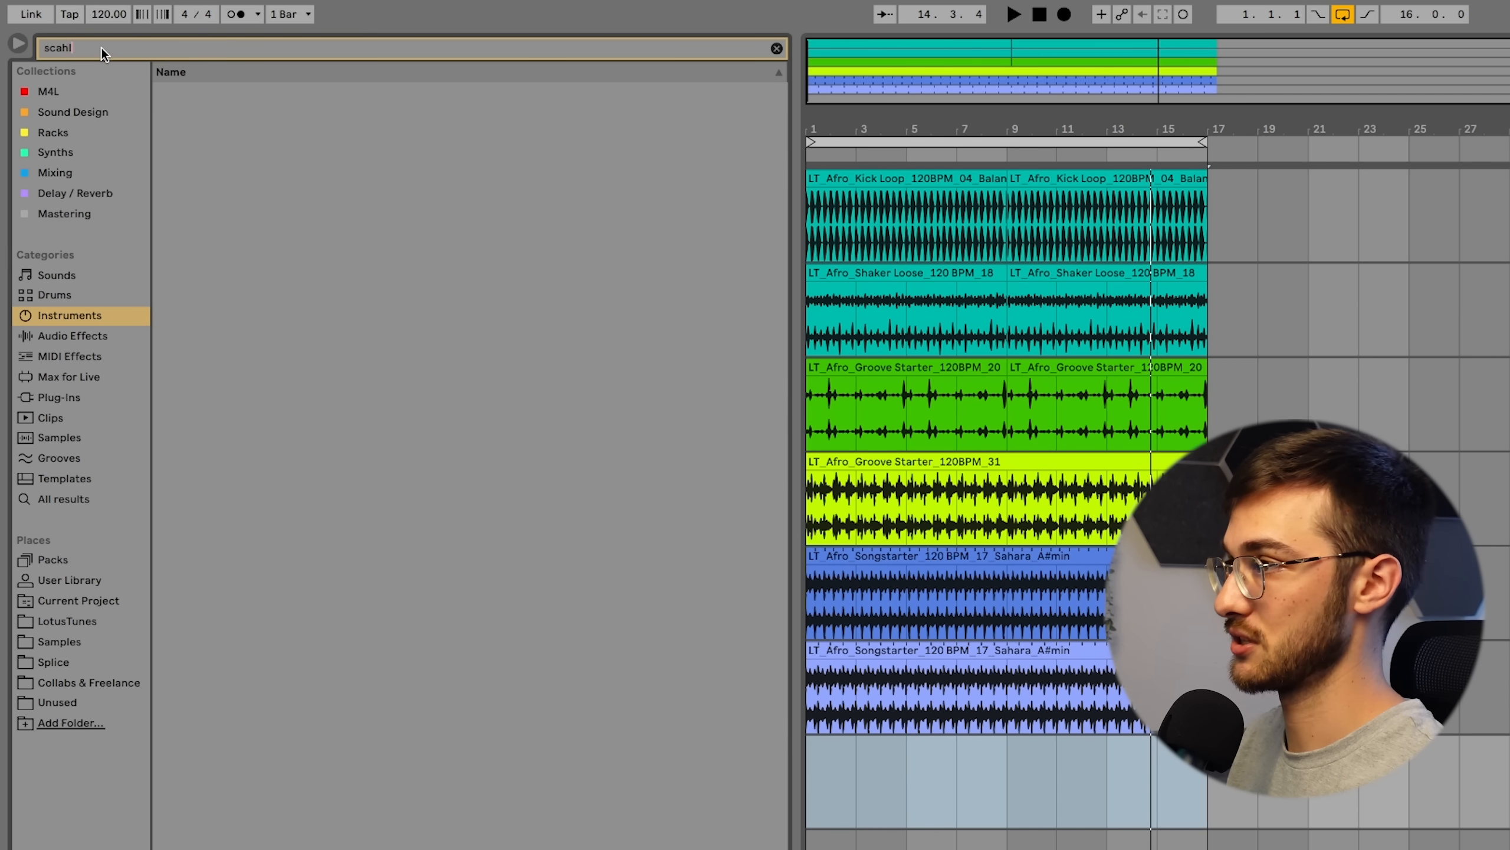
pyautogui.press('BackSpace')
pyautogui.press('BackSpace')
pyautogui.write('le')
pyautogui.click(72, 132)
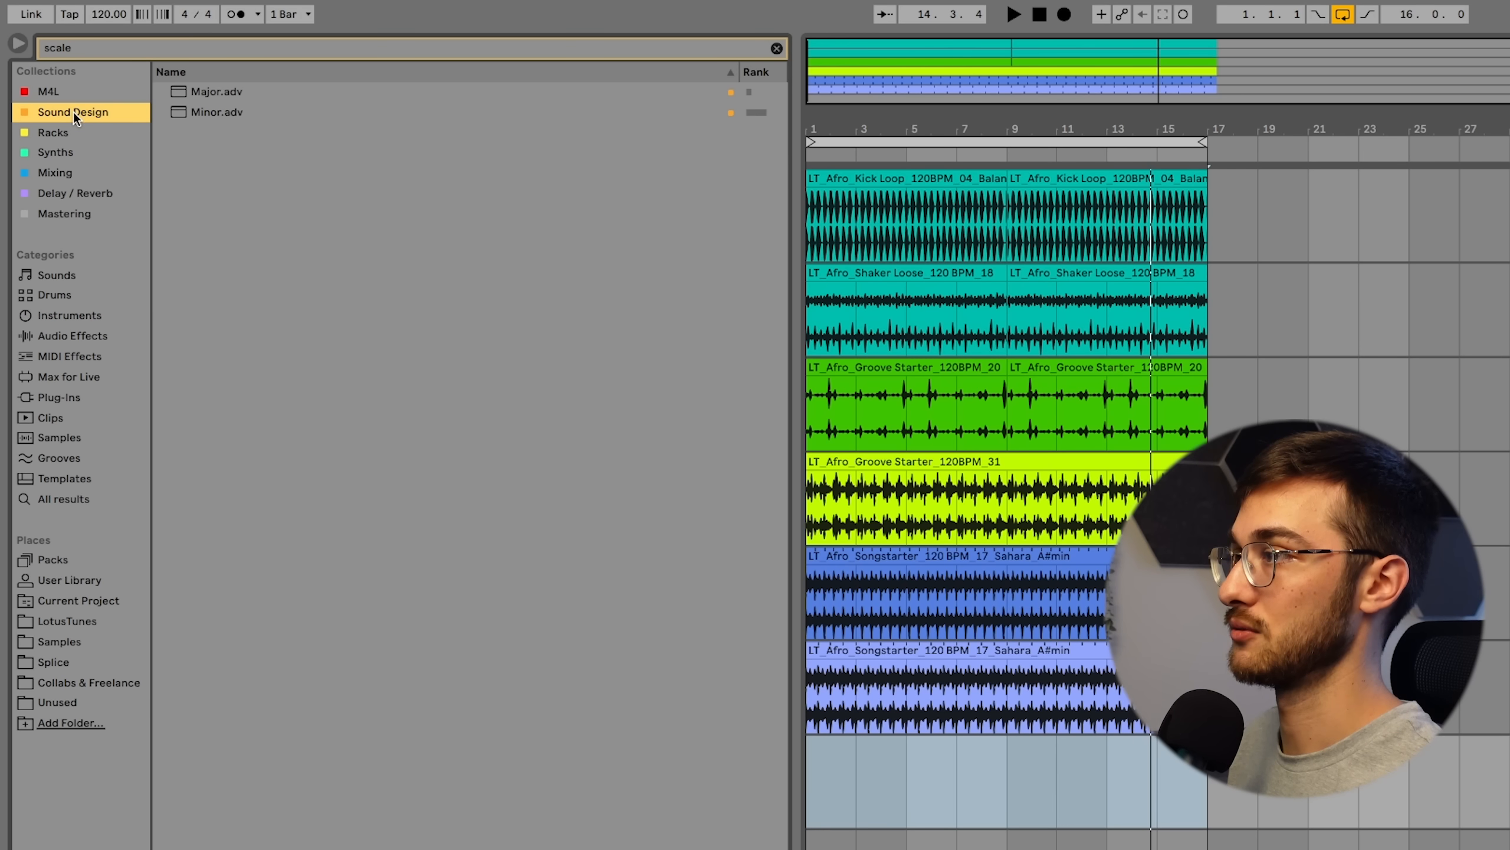
pyautogui.moveTo(210, 112); pyautogui.dragTo(807, 684)
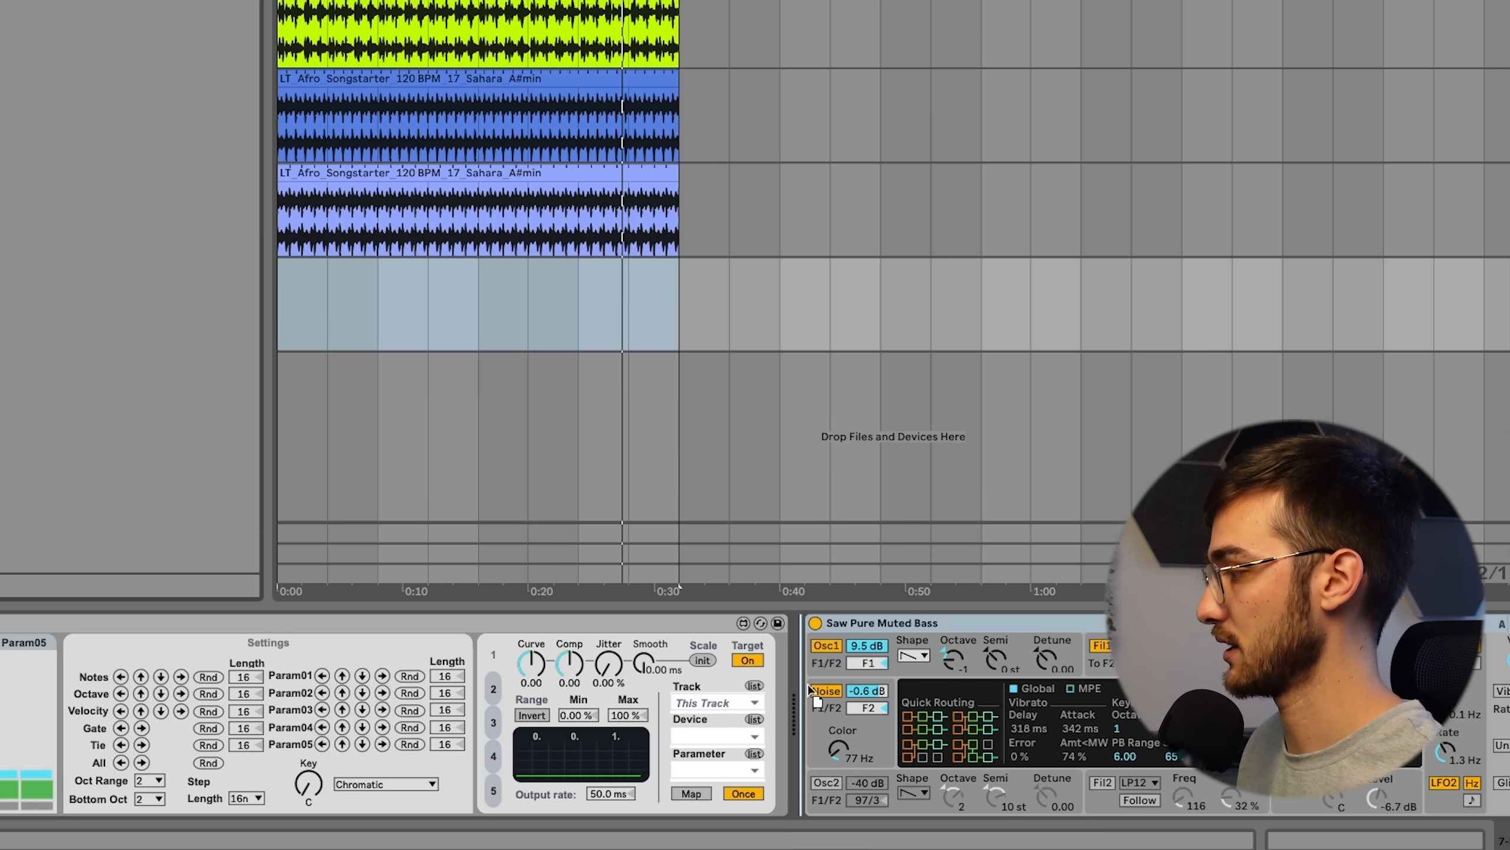
pyautogui.moveTo(806, 690); pyautogui.dragTo(797, 684)
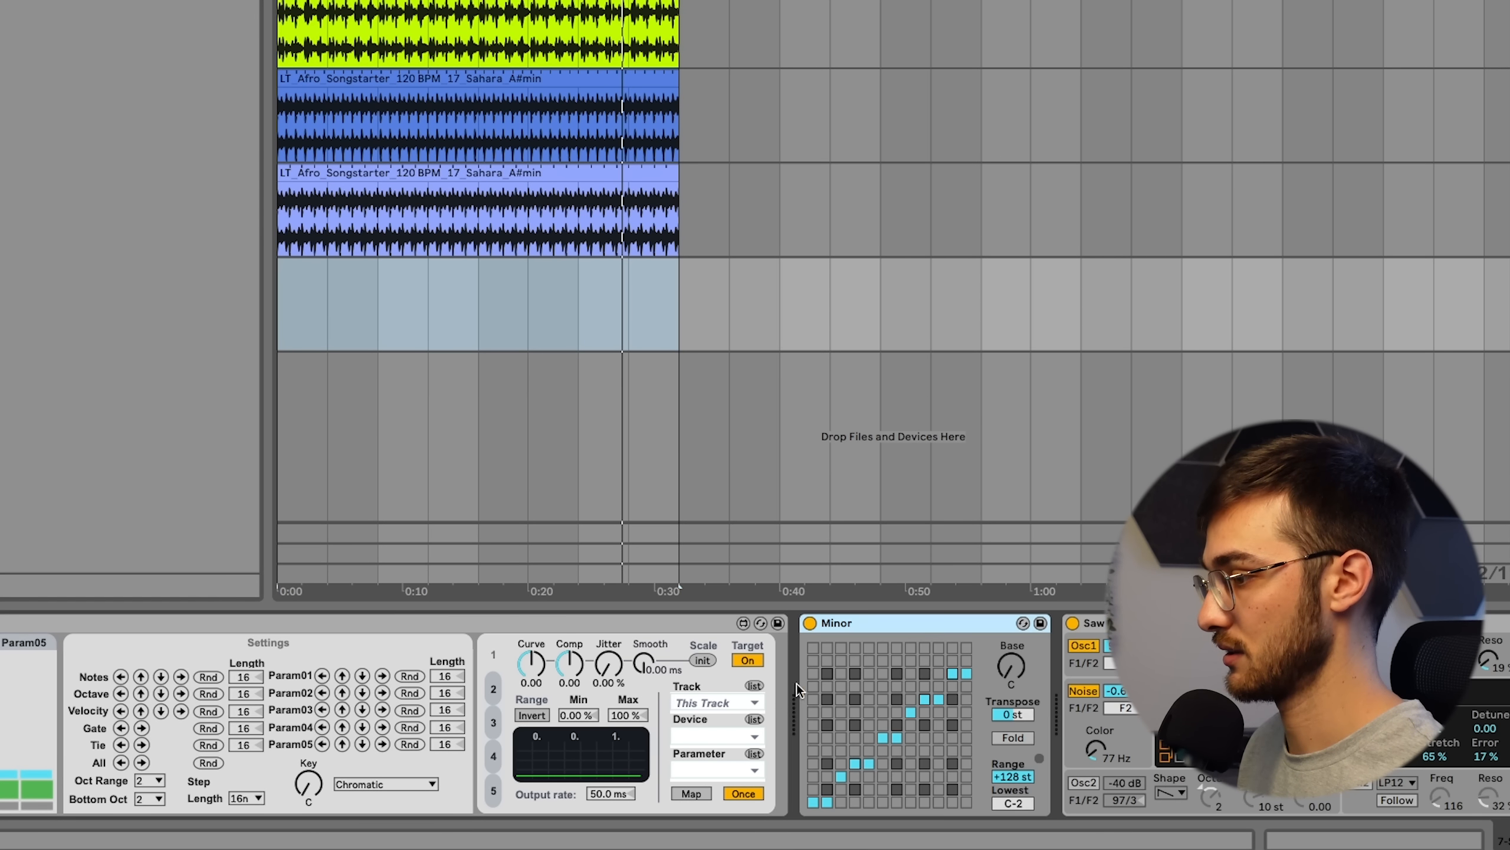
# Randomize all lanes of the step sequencer together and play the arrangement to hear the bass pattern
pyautogui.hscroll(5, 892, 699)
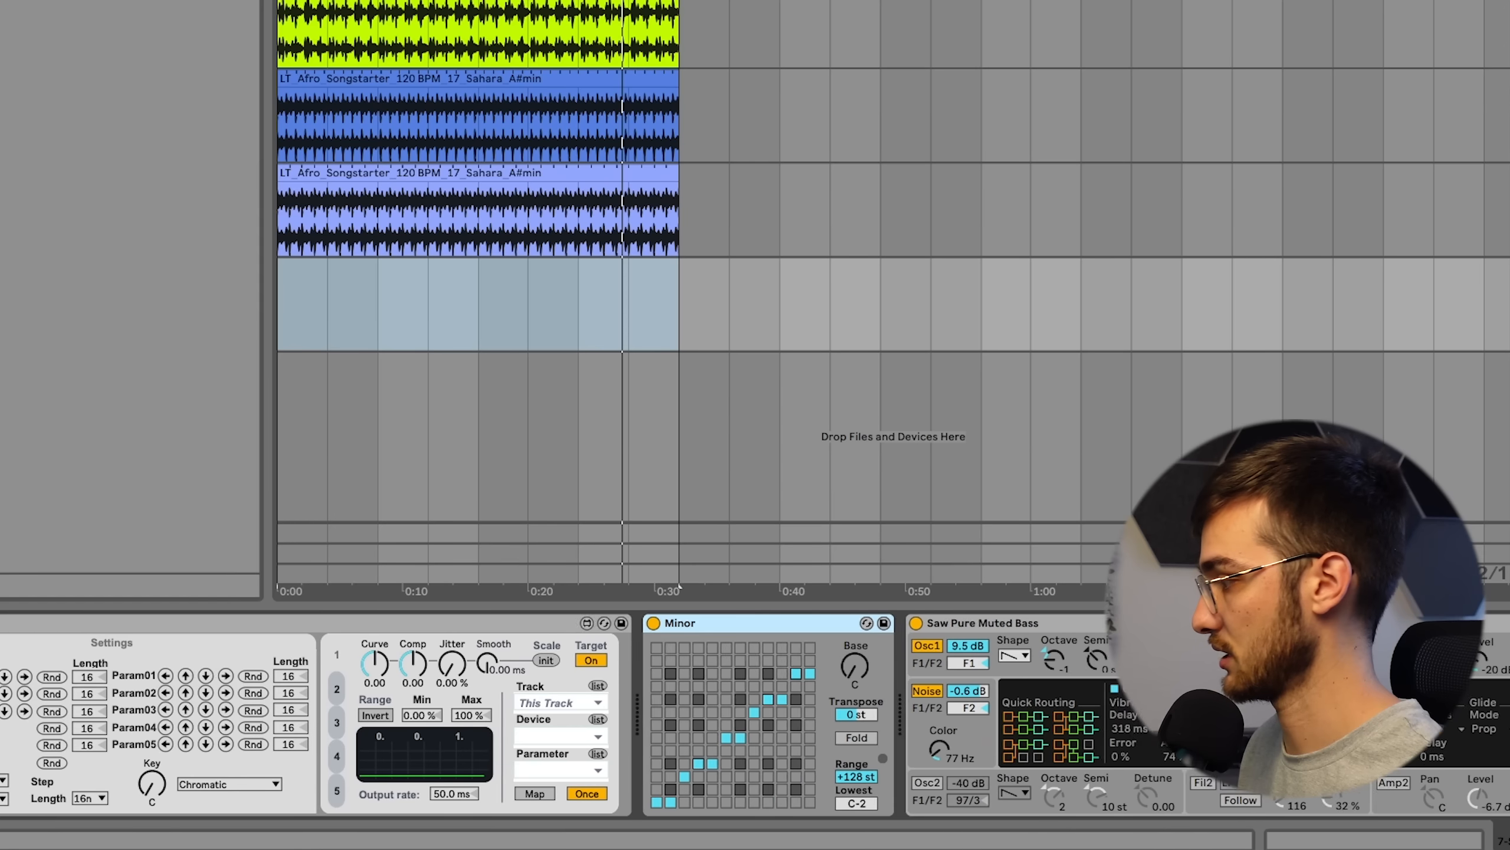
pyautogui.click(875, 669)
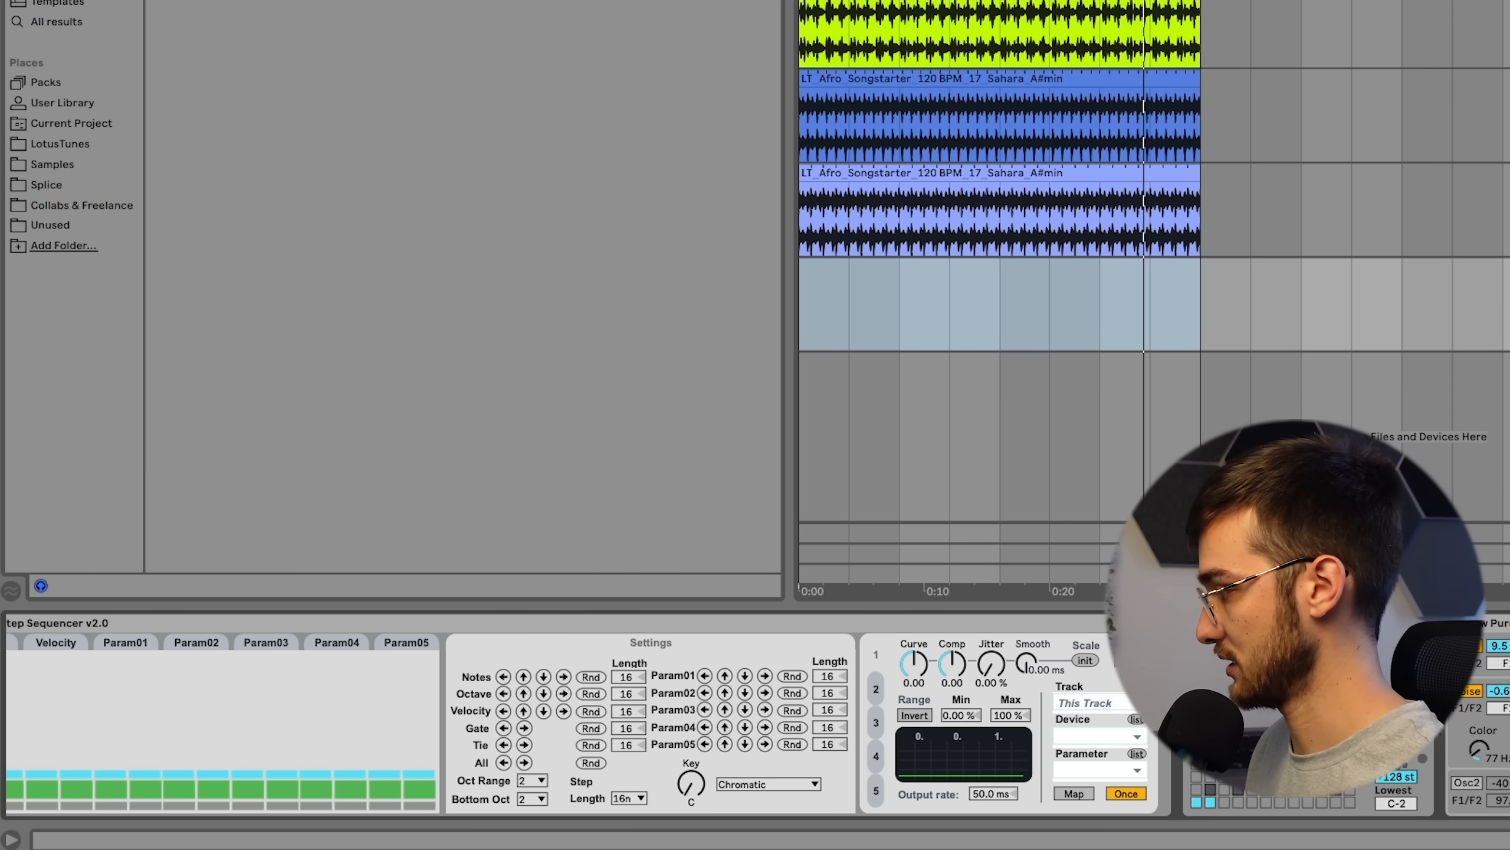
pyautogui.hscroll(-5, 755, 714)
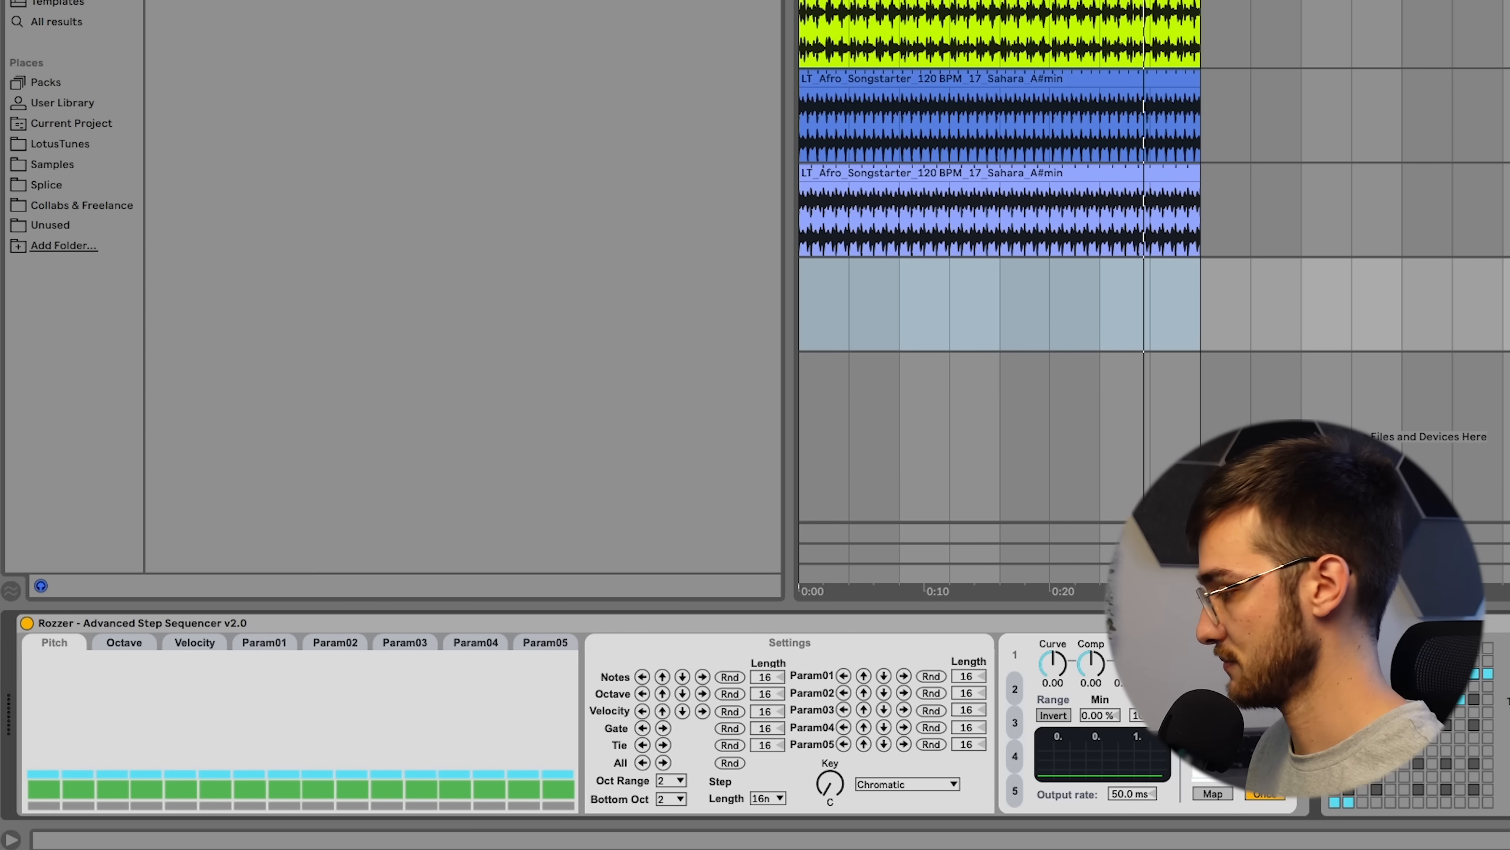
pyautogui.click(729, 762)
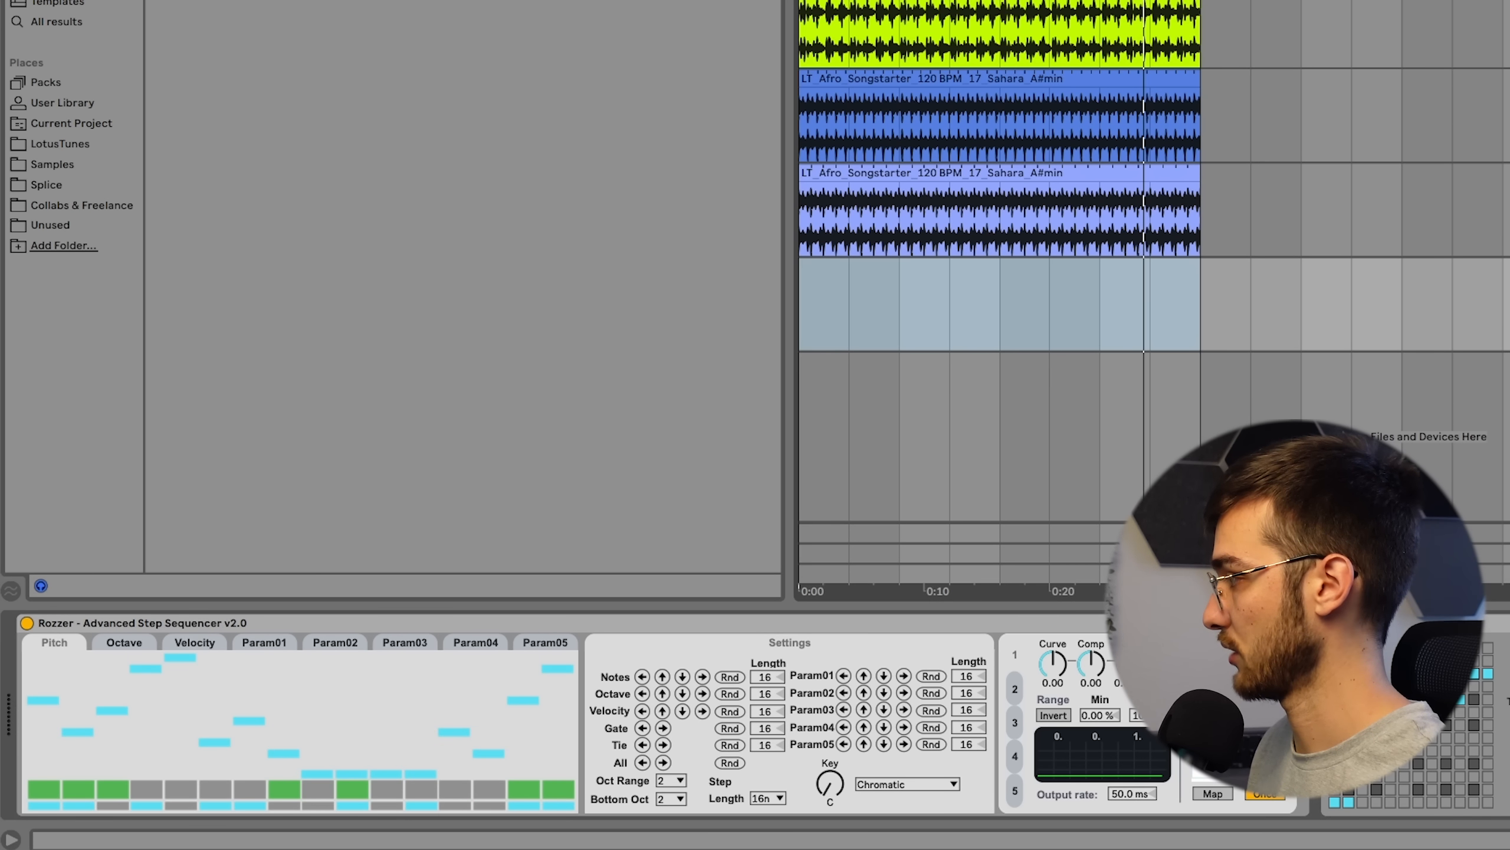
pyautogui.press('space')
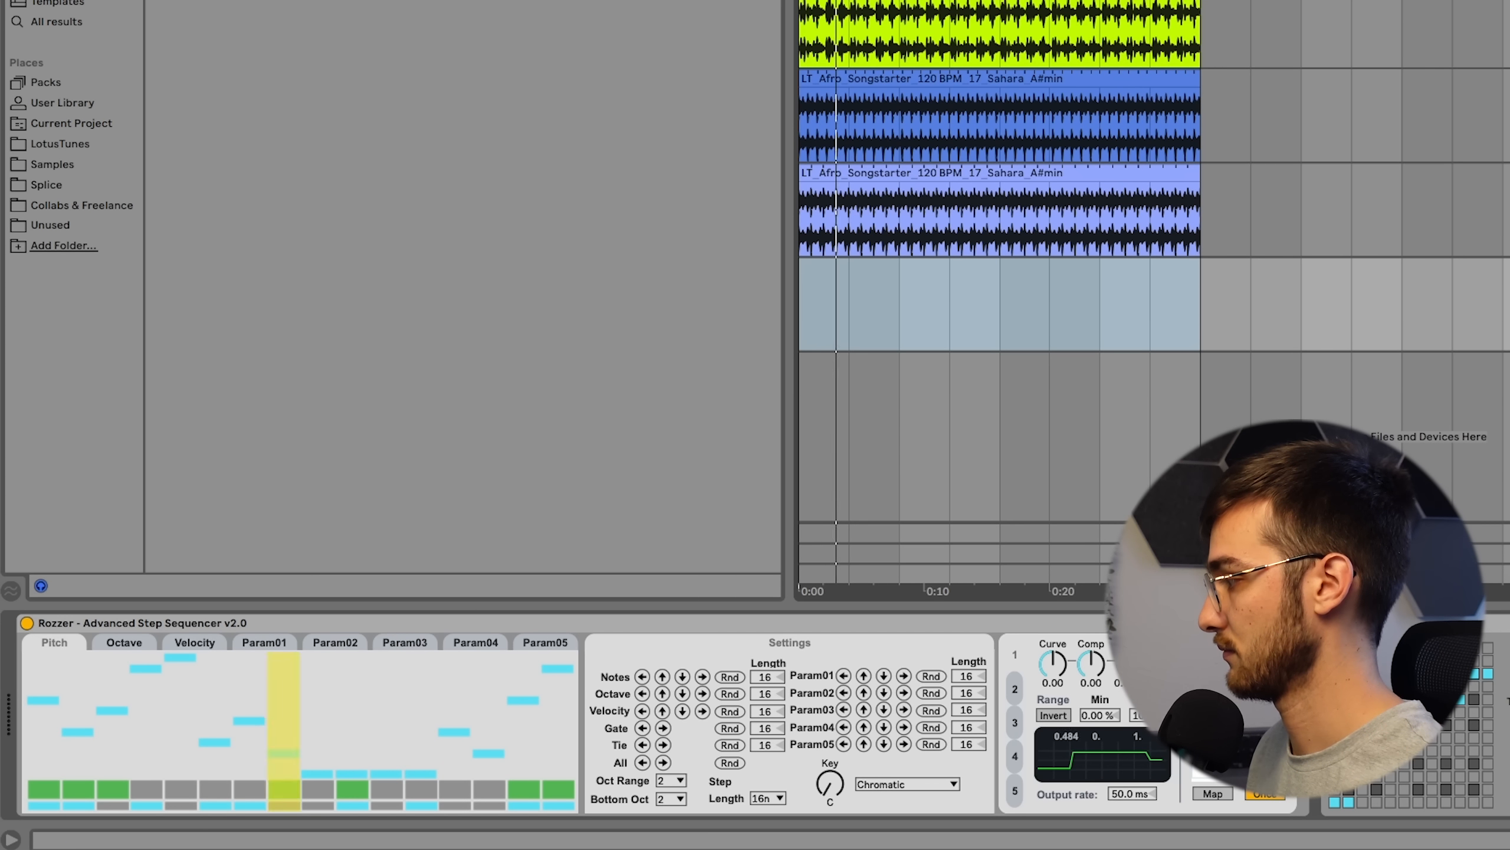
pyautogui.hscroll(2, 755, 714)
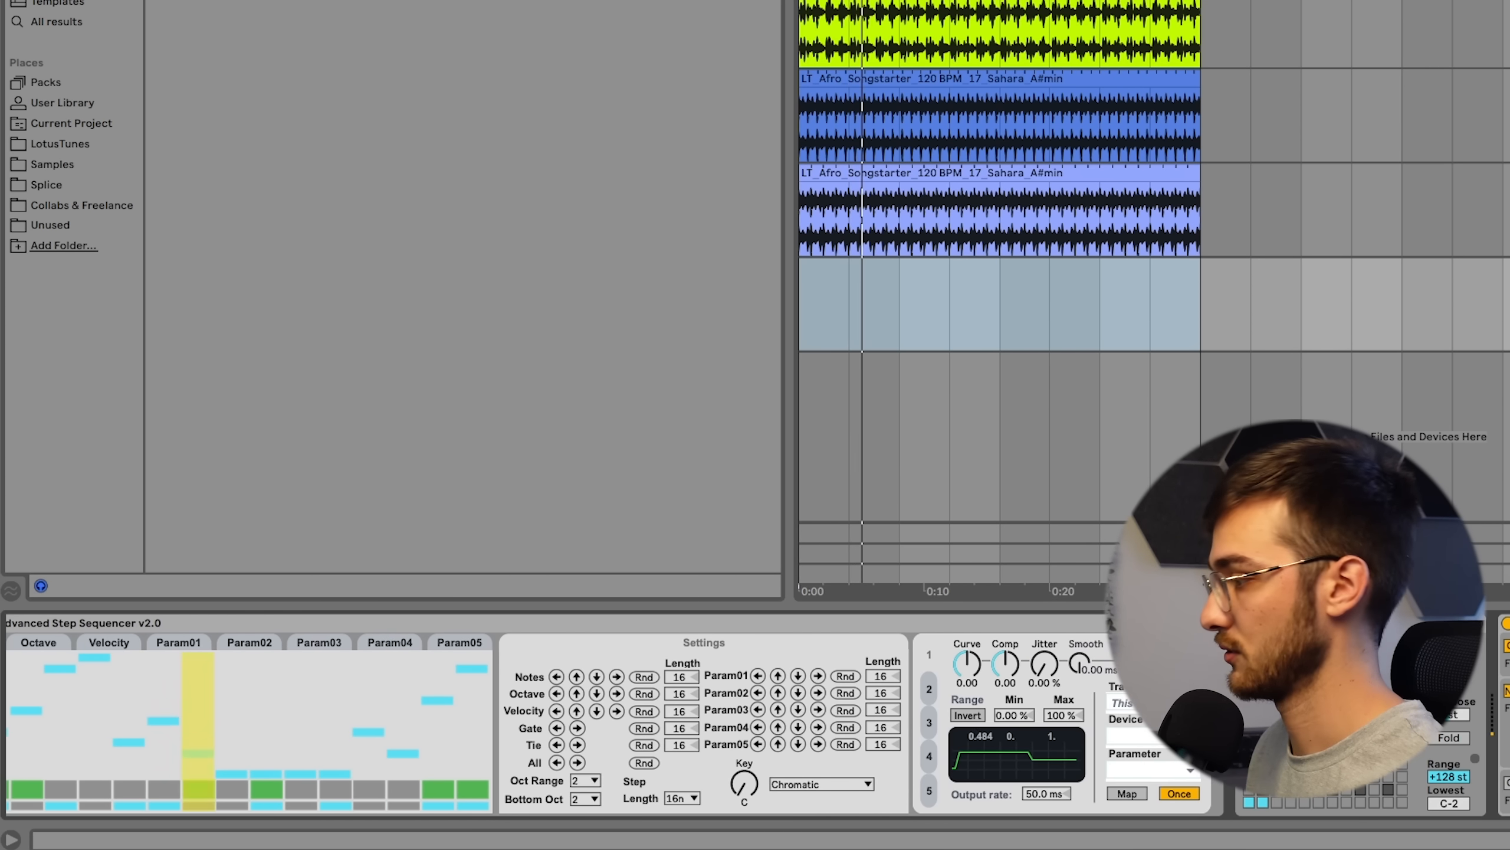
pyautogui.press('space')
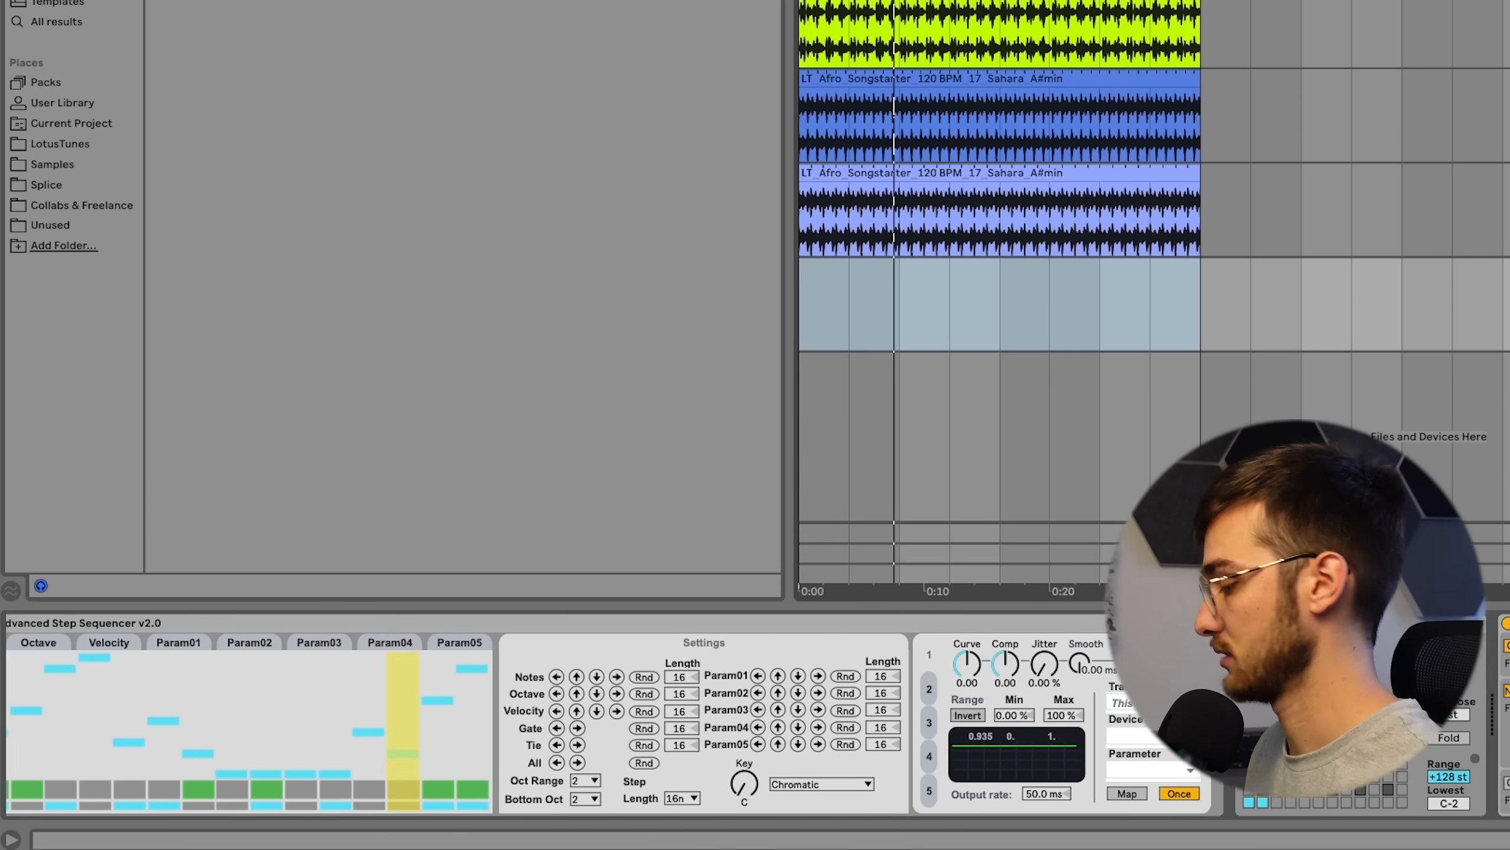
# Add an audio track with its input set to Resampling, arm it for recording and solo the Saw Pure Muted Bass track
pyautogui.press('super+t')
pyautogui.click(1470, 344)
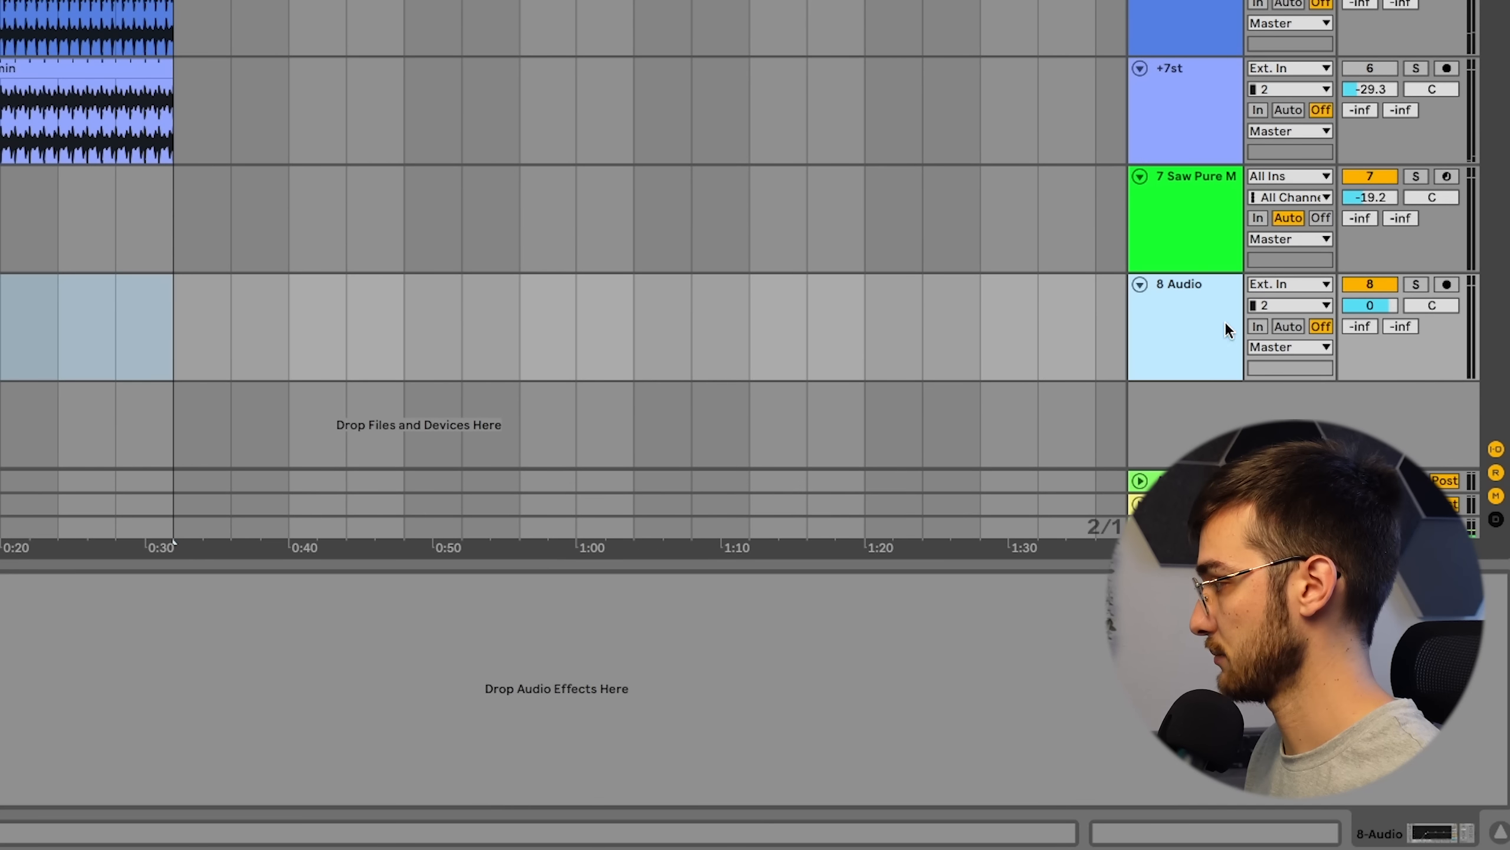
pyautogui.click(1281, 284)
pyautogui.click(1258, 343)
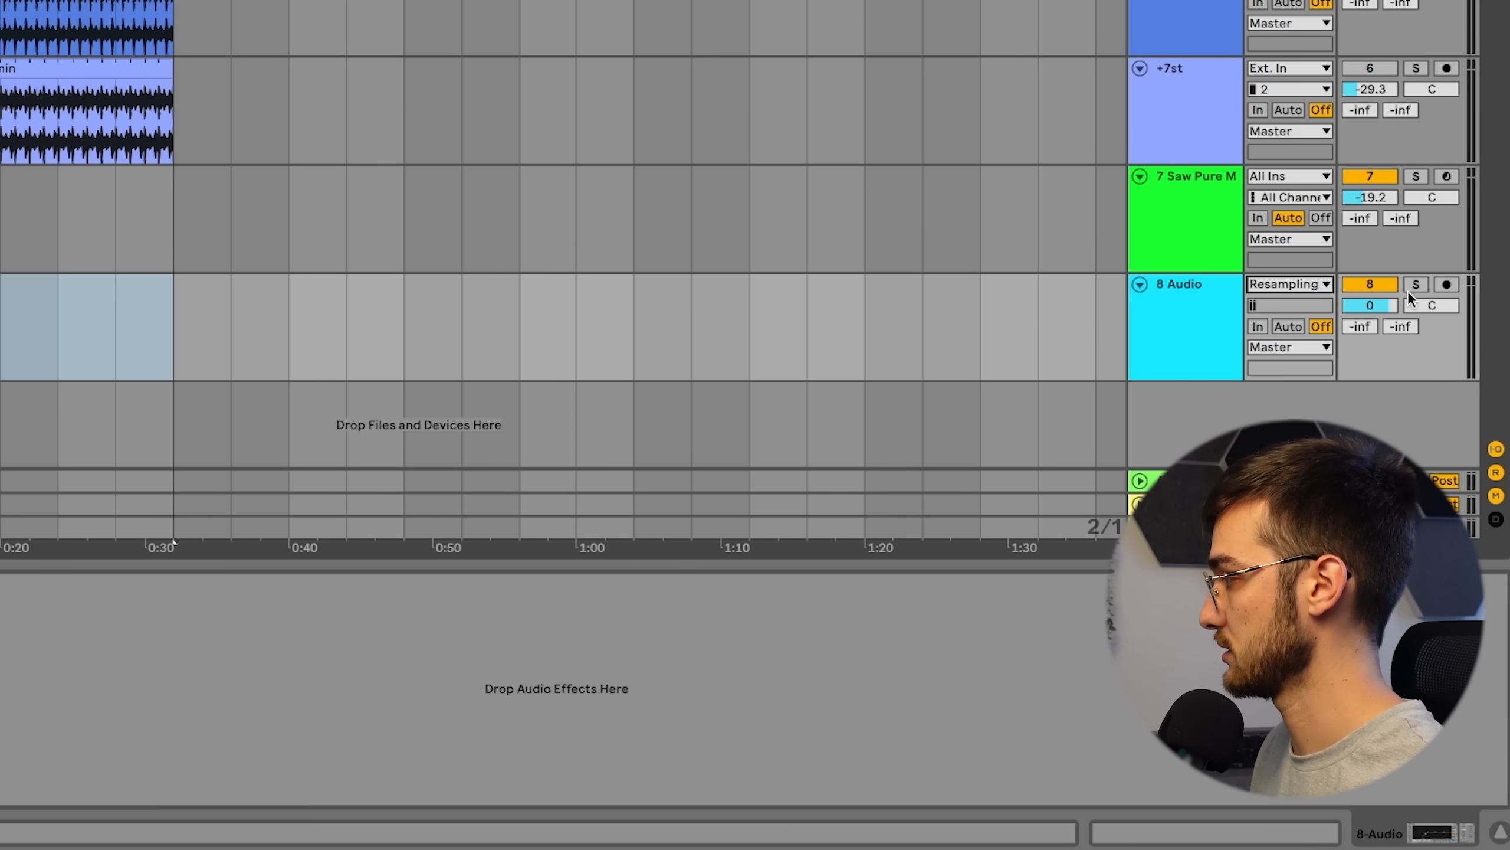
pyautogui.click(1444, 284)
pyautogui.click(1416, 178)
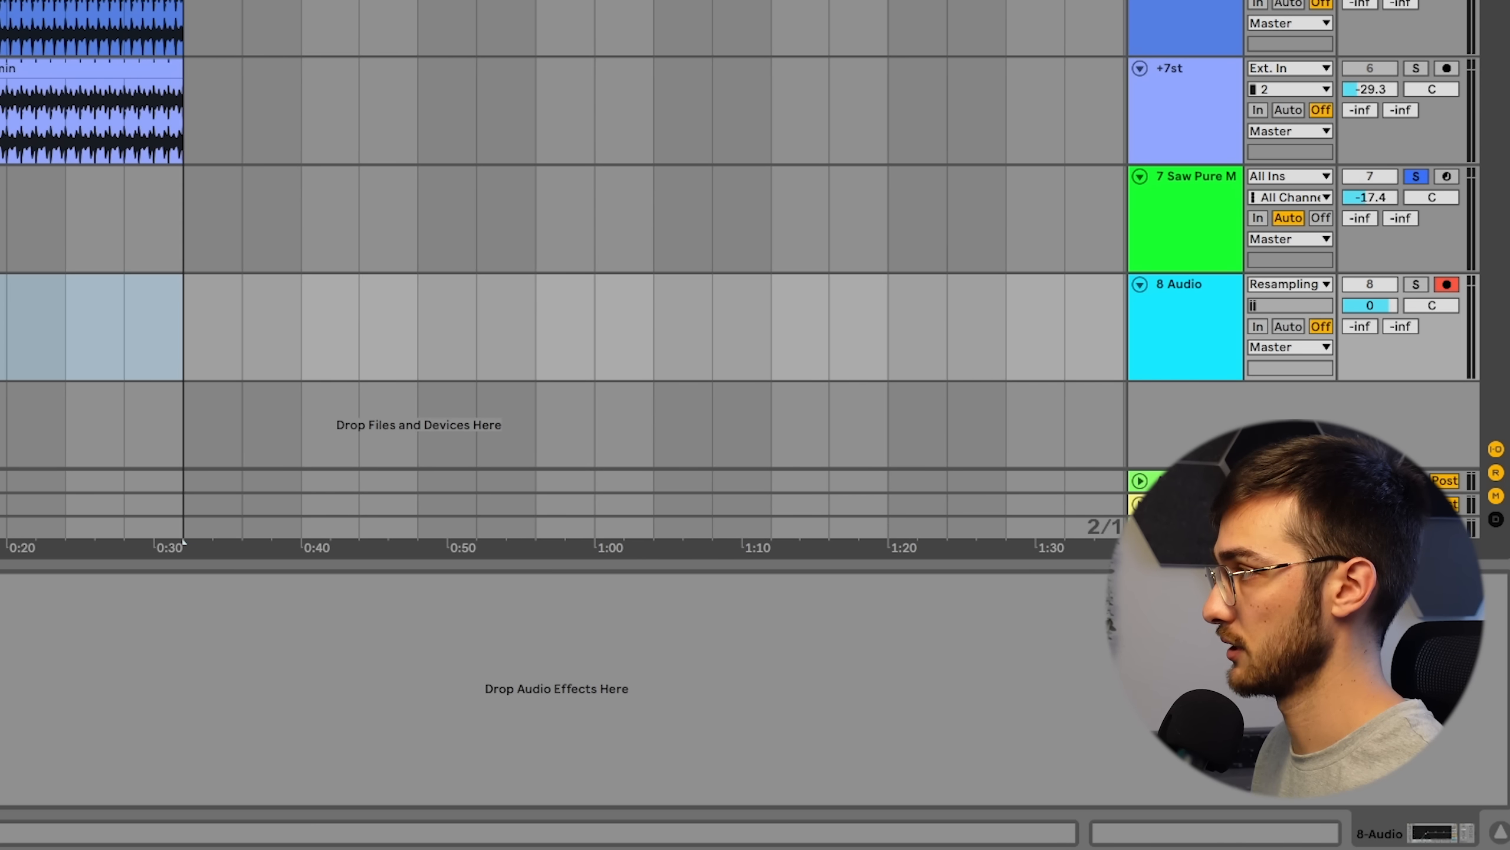
pyautogui.click(673, 12)
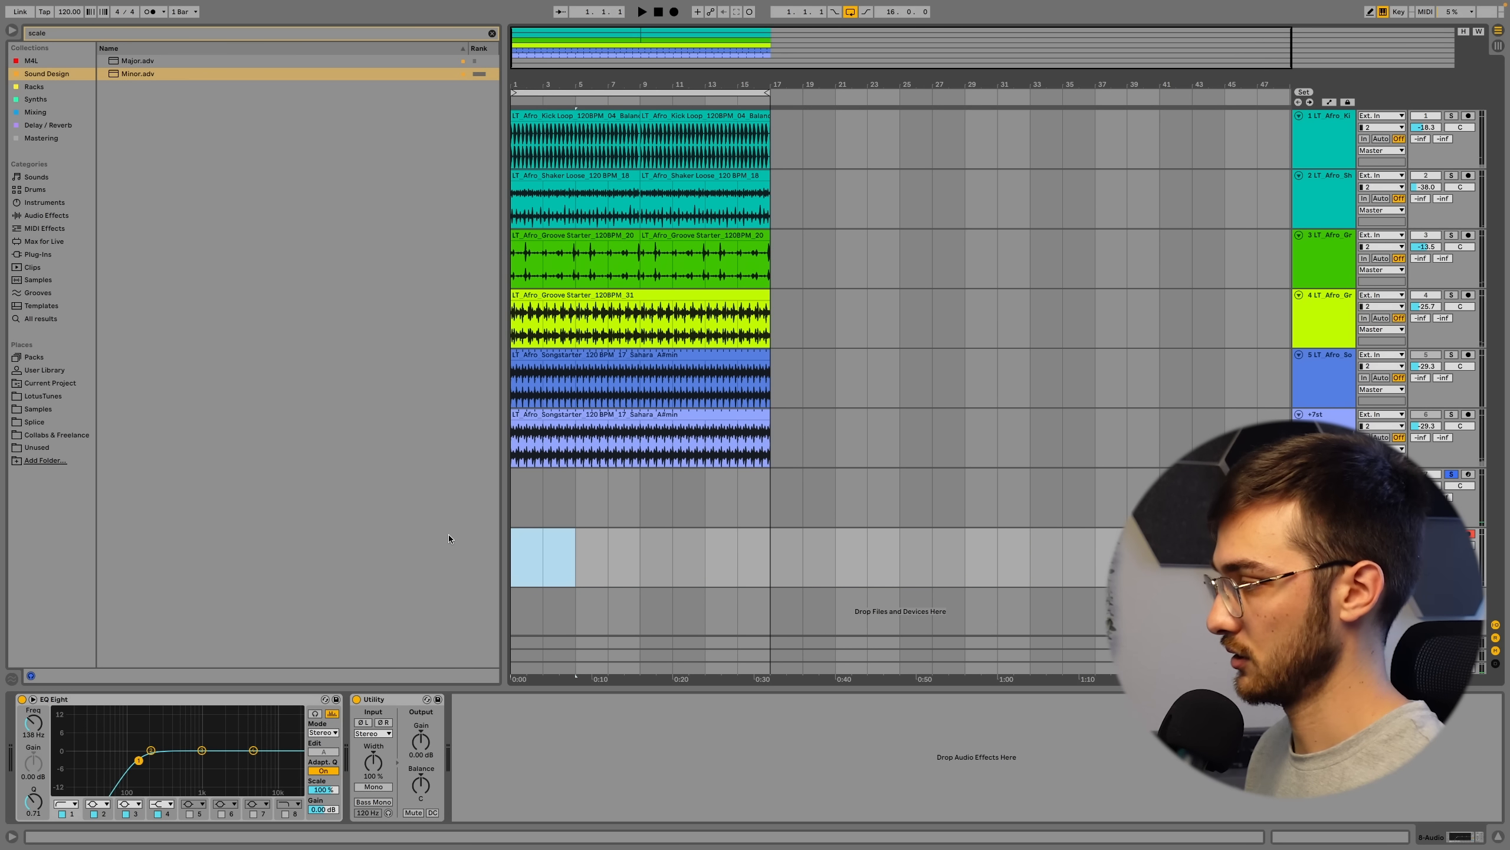
# Search for "echo" and add Echo to the end of the Saw Pure Muted Bass chain, in Ping Pong mode with Dry/Wet at 37%
pyautogui.click(1325, 475)
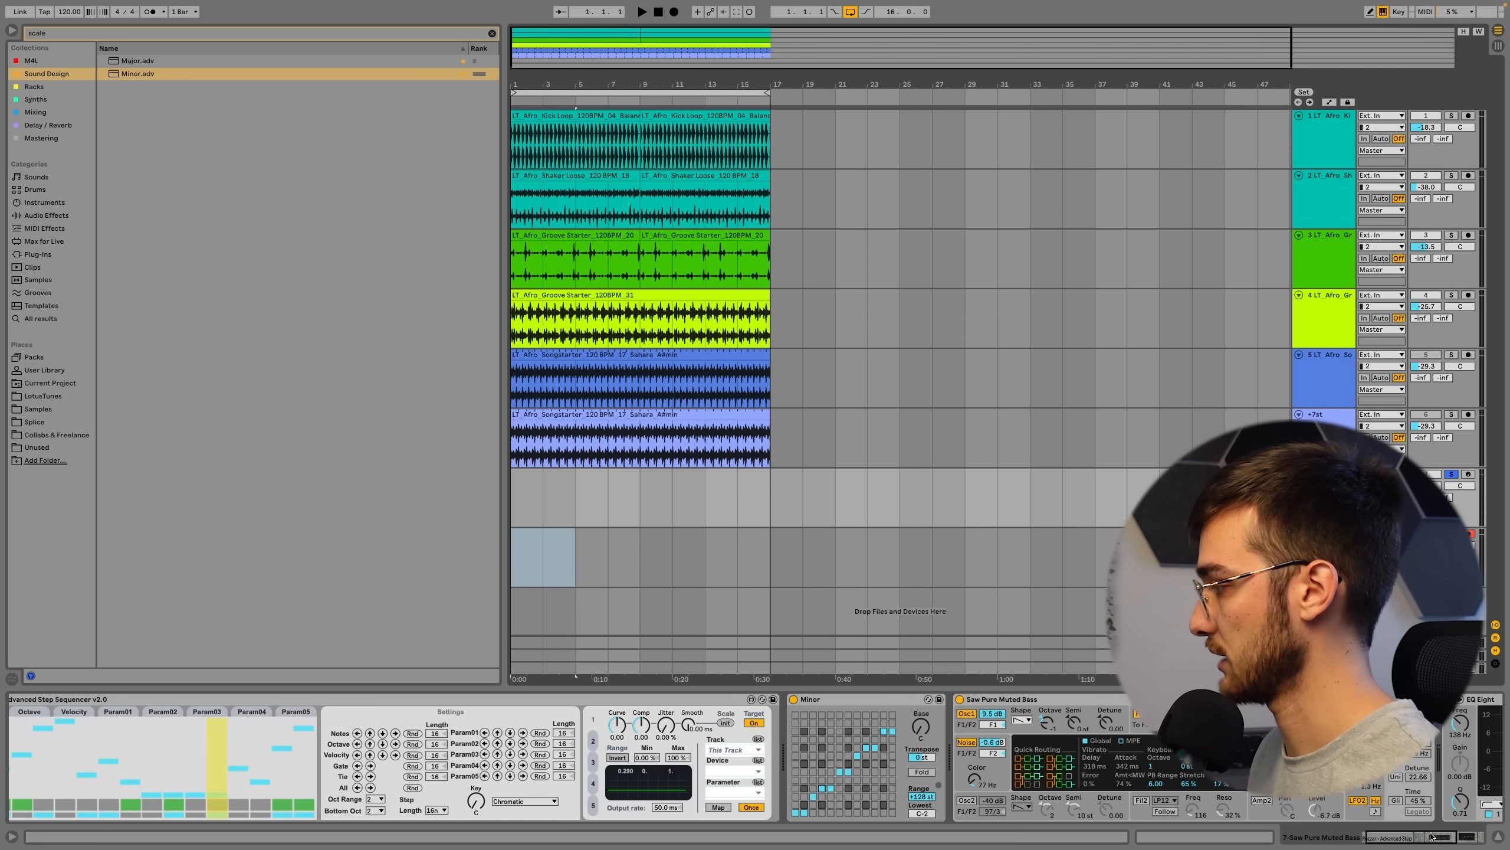
pyautogui.hscroll(8, 1149, 739)
pyautogui.click(66, 36)
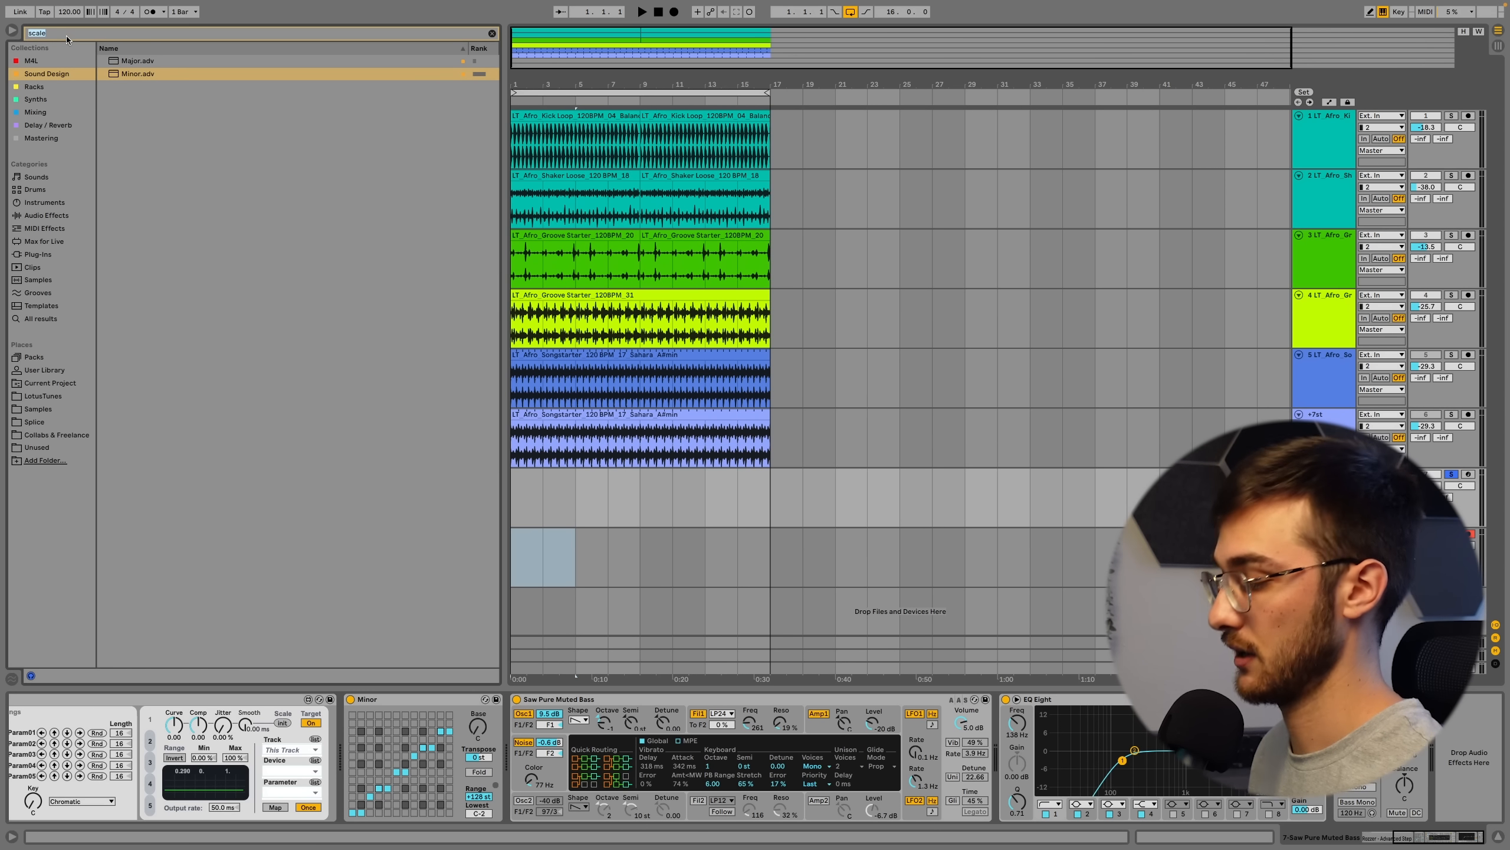
pyautogui.write('echo')
pyautogui.click(38, 114)
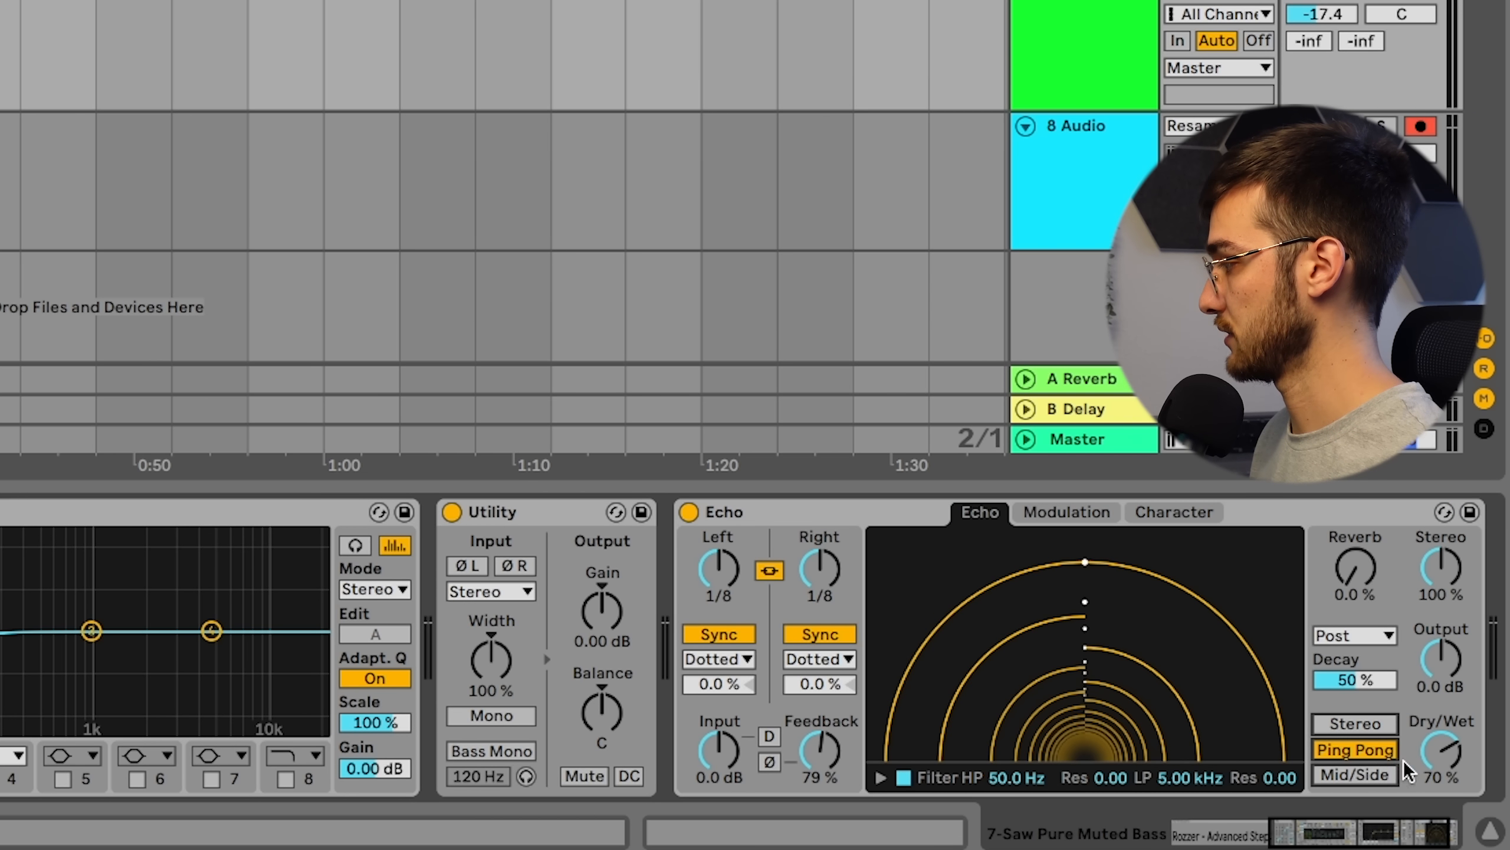
pyautogui.click(1380, 747)
pyautogui.moveTo(1441, 749); pyautogui.dragTo(1436, 768)
# Resample the bass to the new audio track while setting Analog's first filter to frequency 235 and resonance 5%, and stop recording
pyautogui.hscroll(2, 1211, 597)
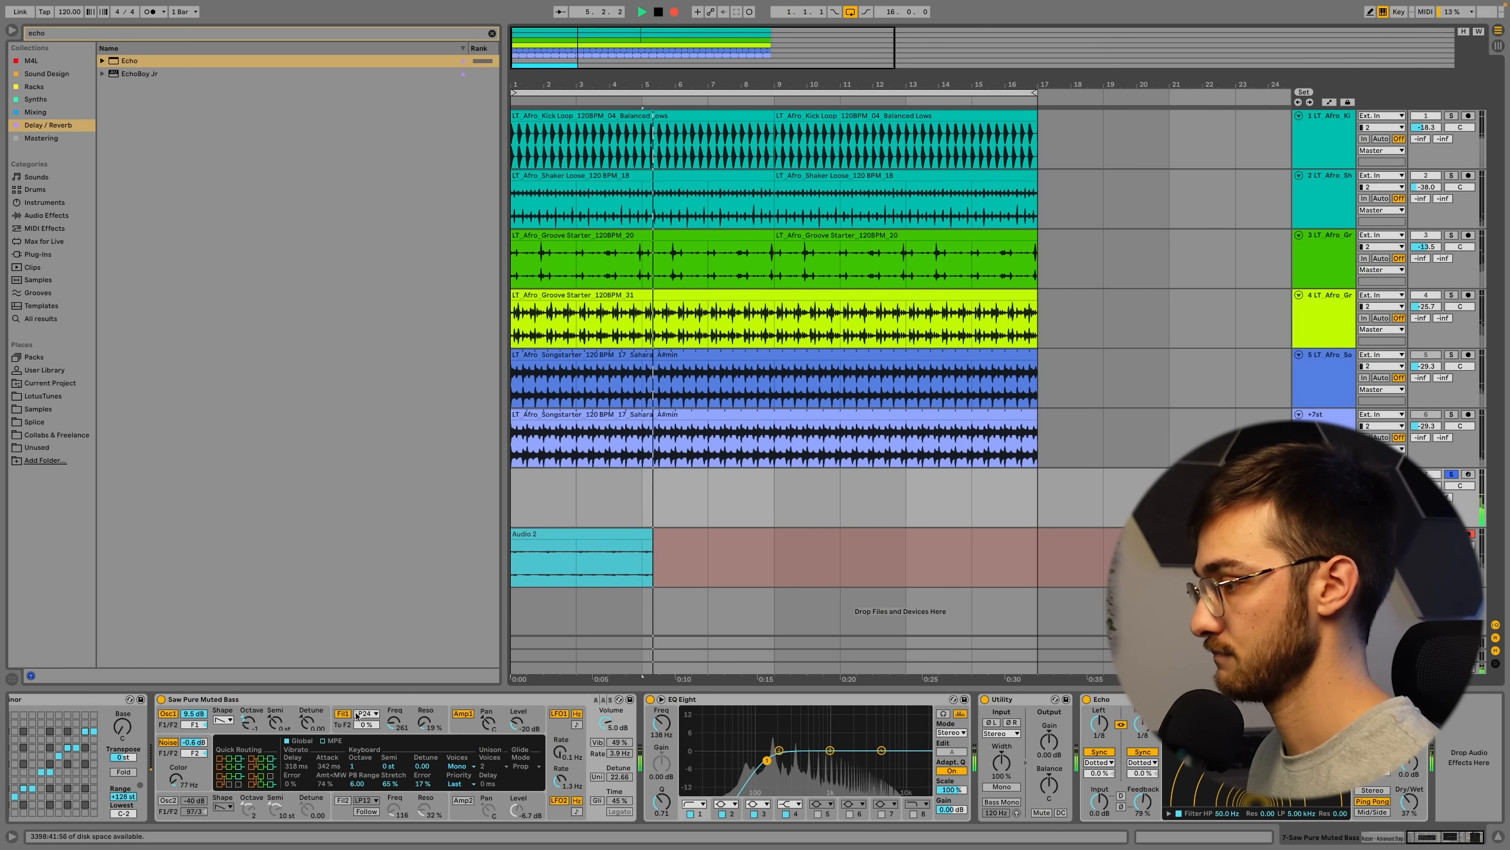
pyautogui.click(250, 724)
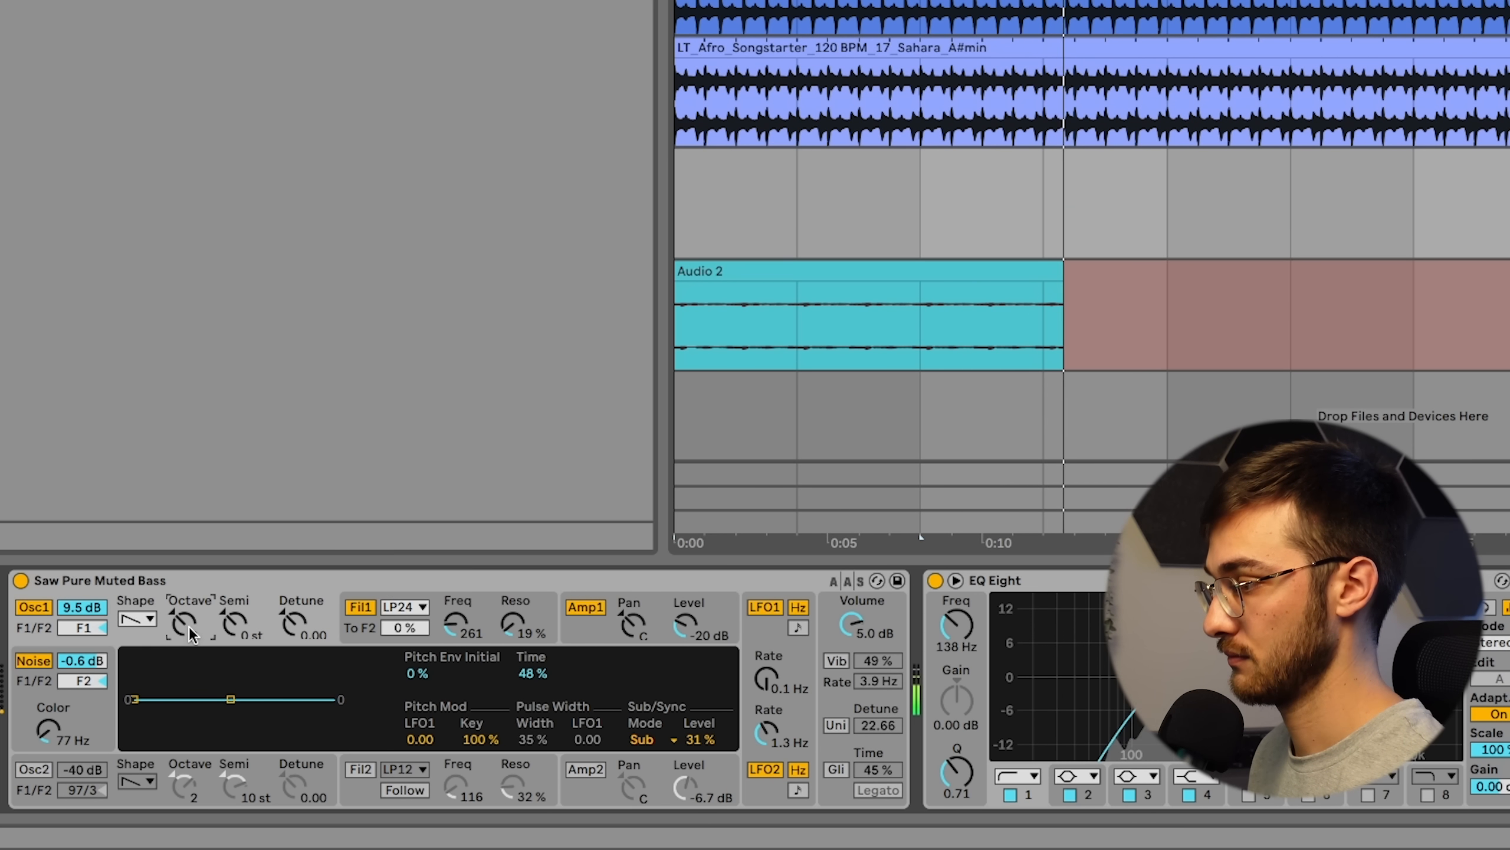
pyautogui.moveTo(457, 626)
pyautogui.mouseDown()
pyautogui.moveTo(457, 574)
pyautogui.moveTo(457, 640)
pyautogui.moveTo(457, 628)
pyautogui.mouseUp()
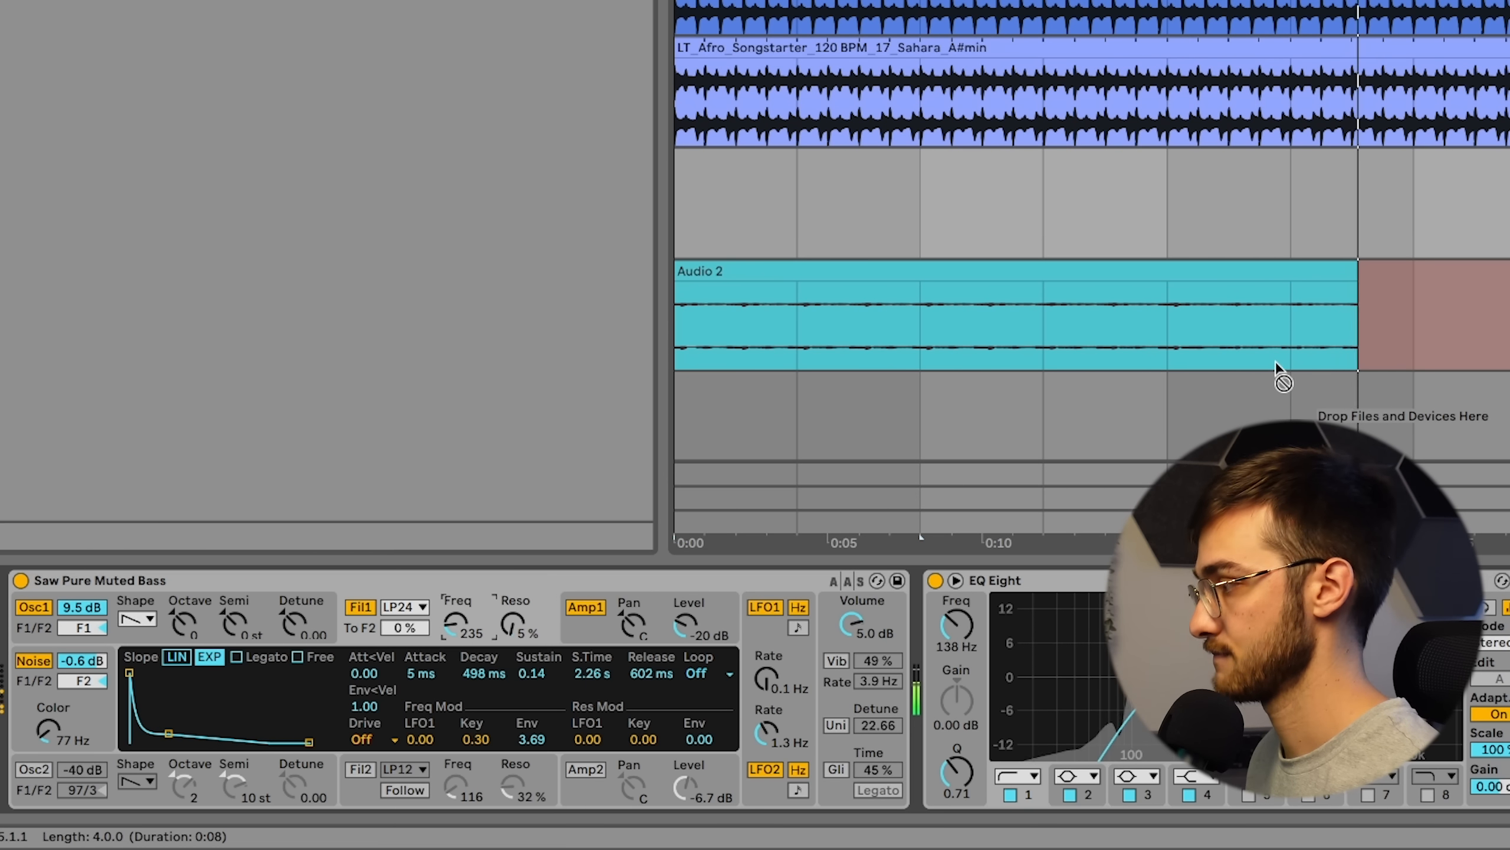
pyautogui.press('space')
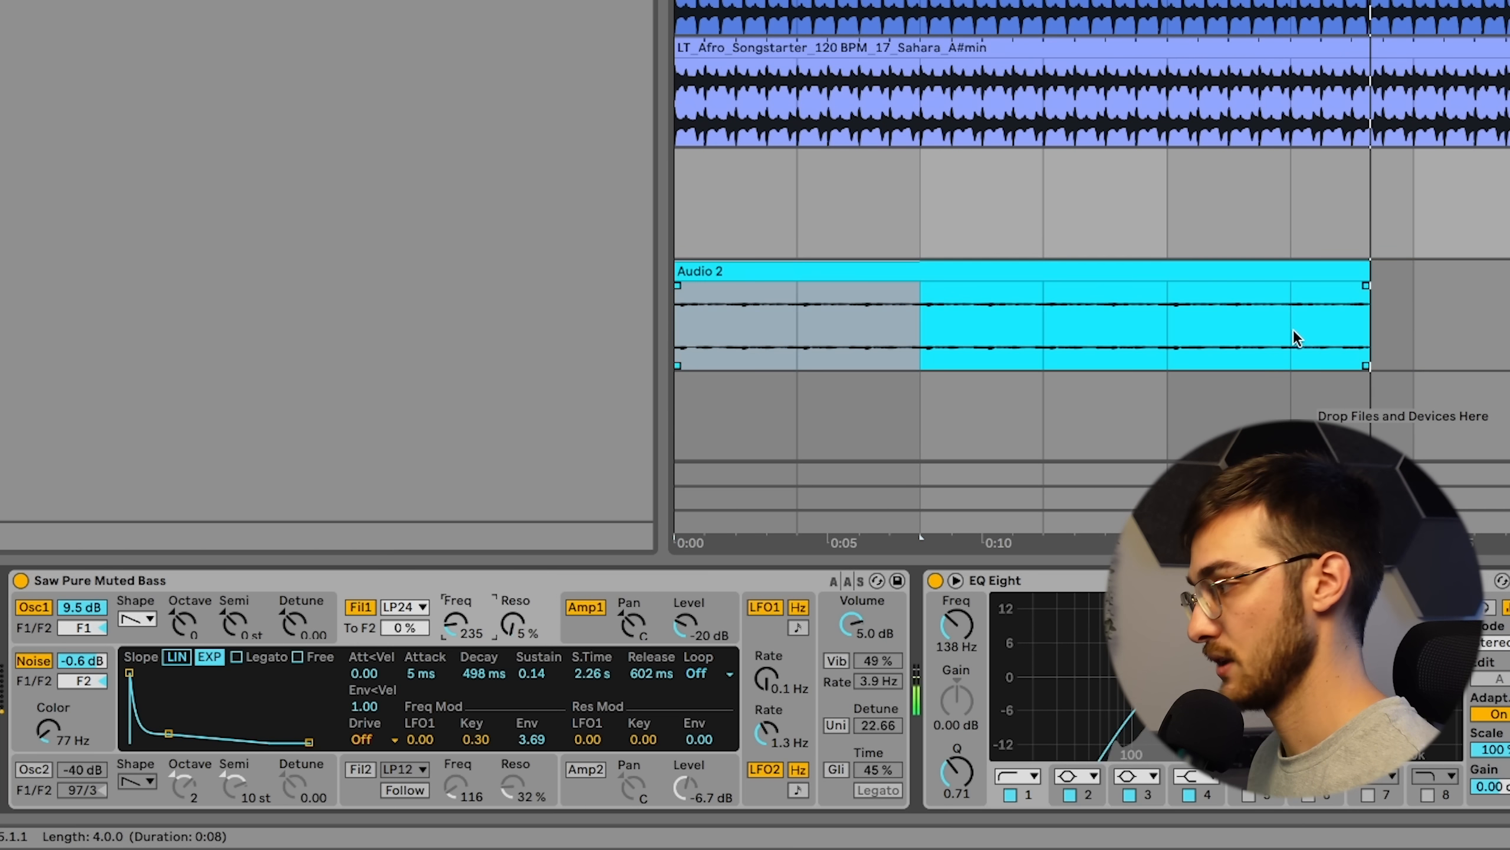
# Delete the Saw Pure Muted Bass MIDI track, keeping only the resampled audio clip
pyautogui.click(1313, 274)
pyautogui.click(1504, 202)
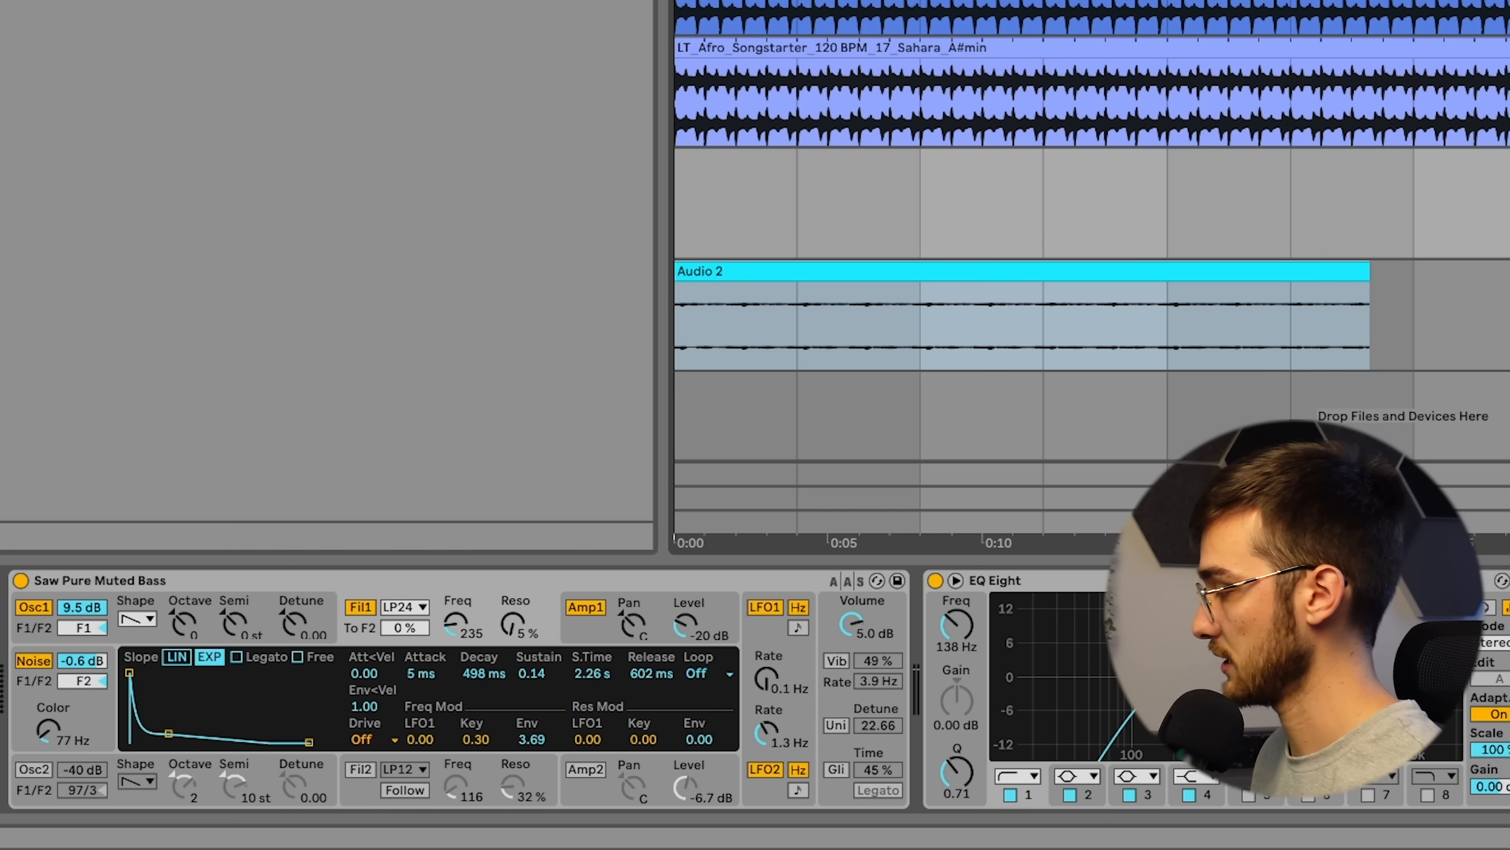
pyautogui.press('Delete')
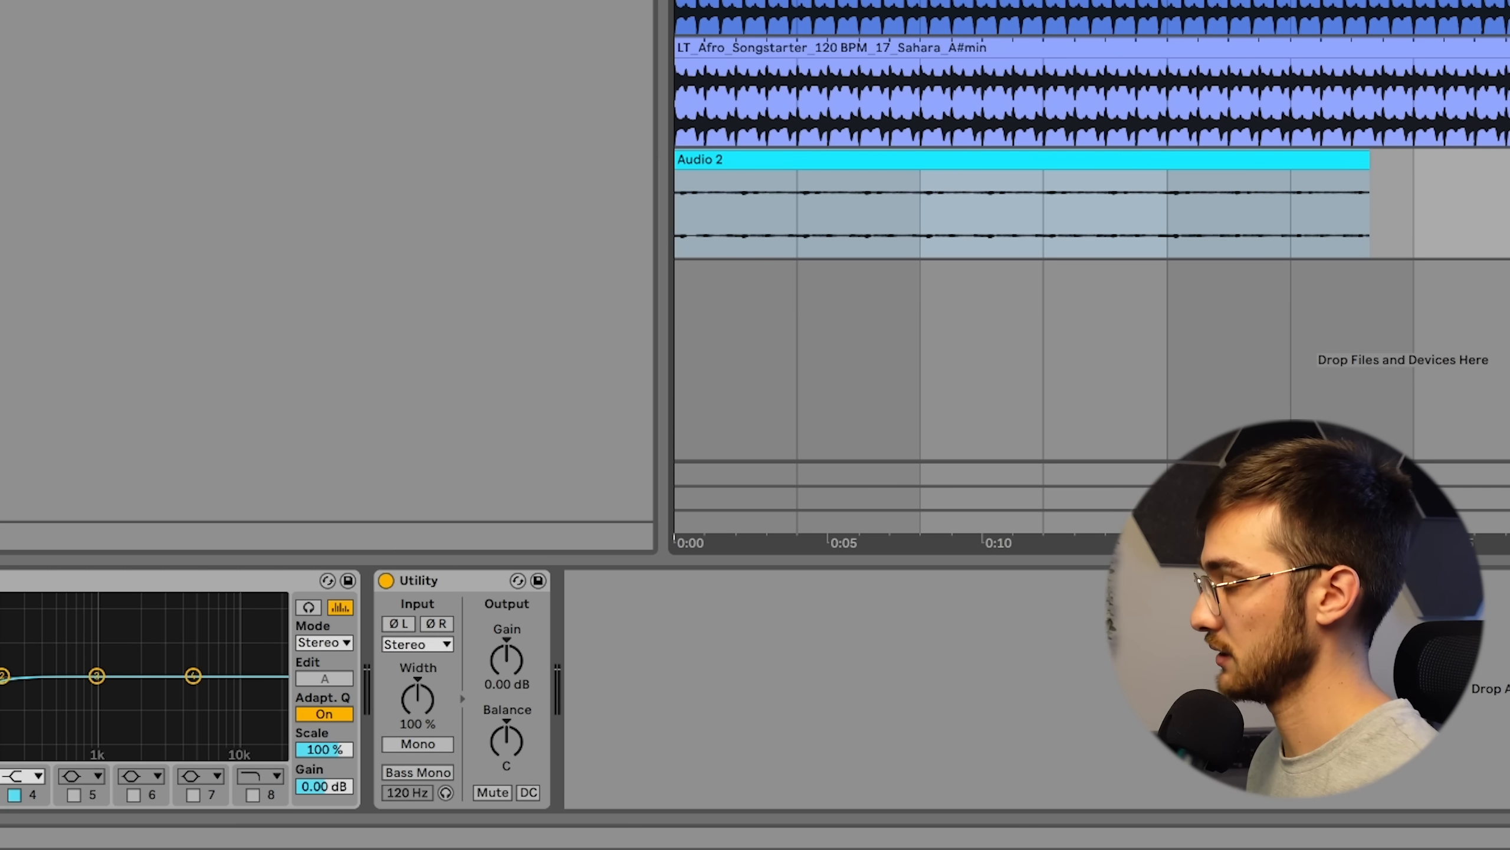
pyautogui.click(1123, 213)
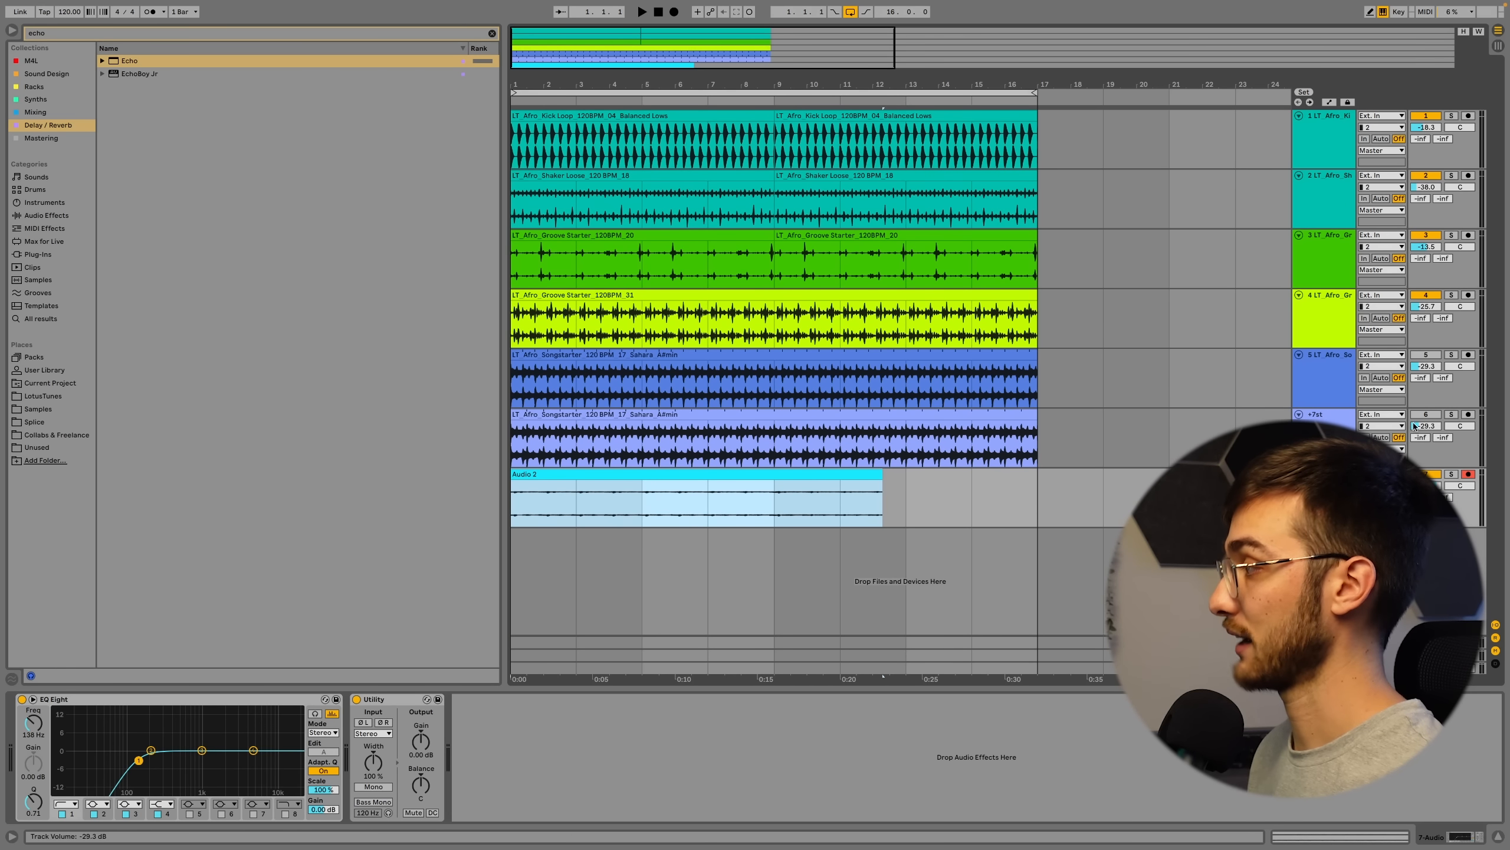
pyautogui.click(738, 415)
pyautogui.click(698, 355)
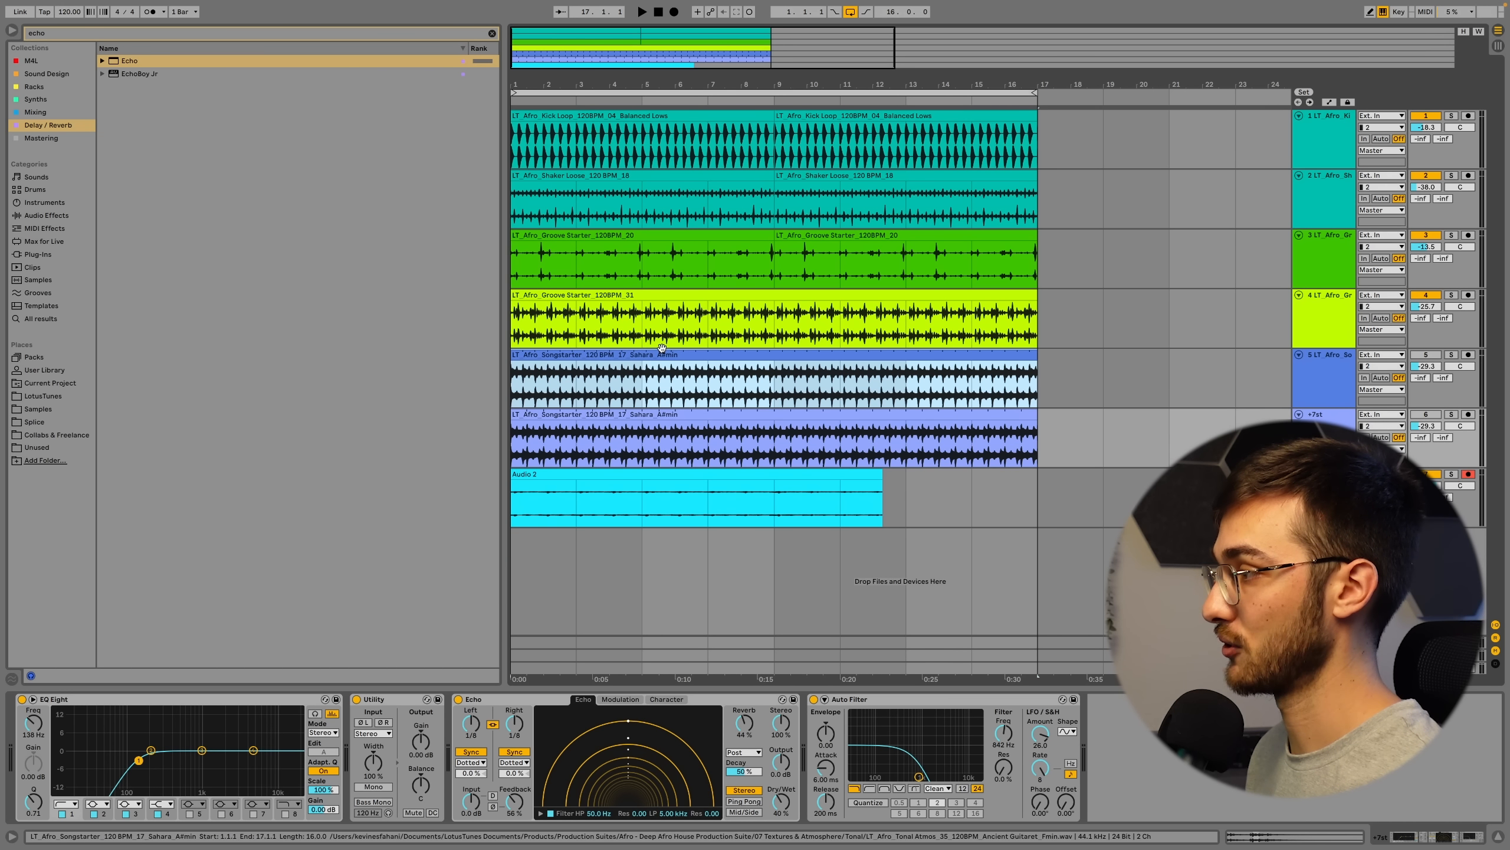
pyautogui.click(680, 414)
# Open the resampled Audio 2 clip for editing and set its fixed grid to 1/8
pyautogui.doubleClick(650, 474)
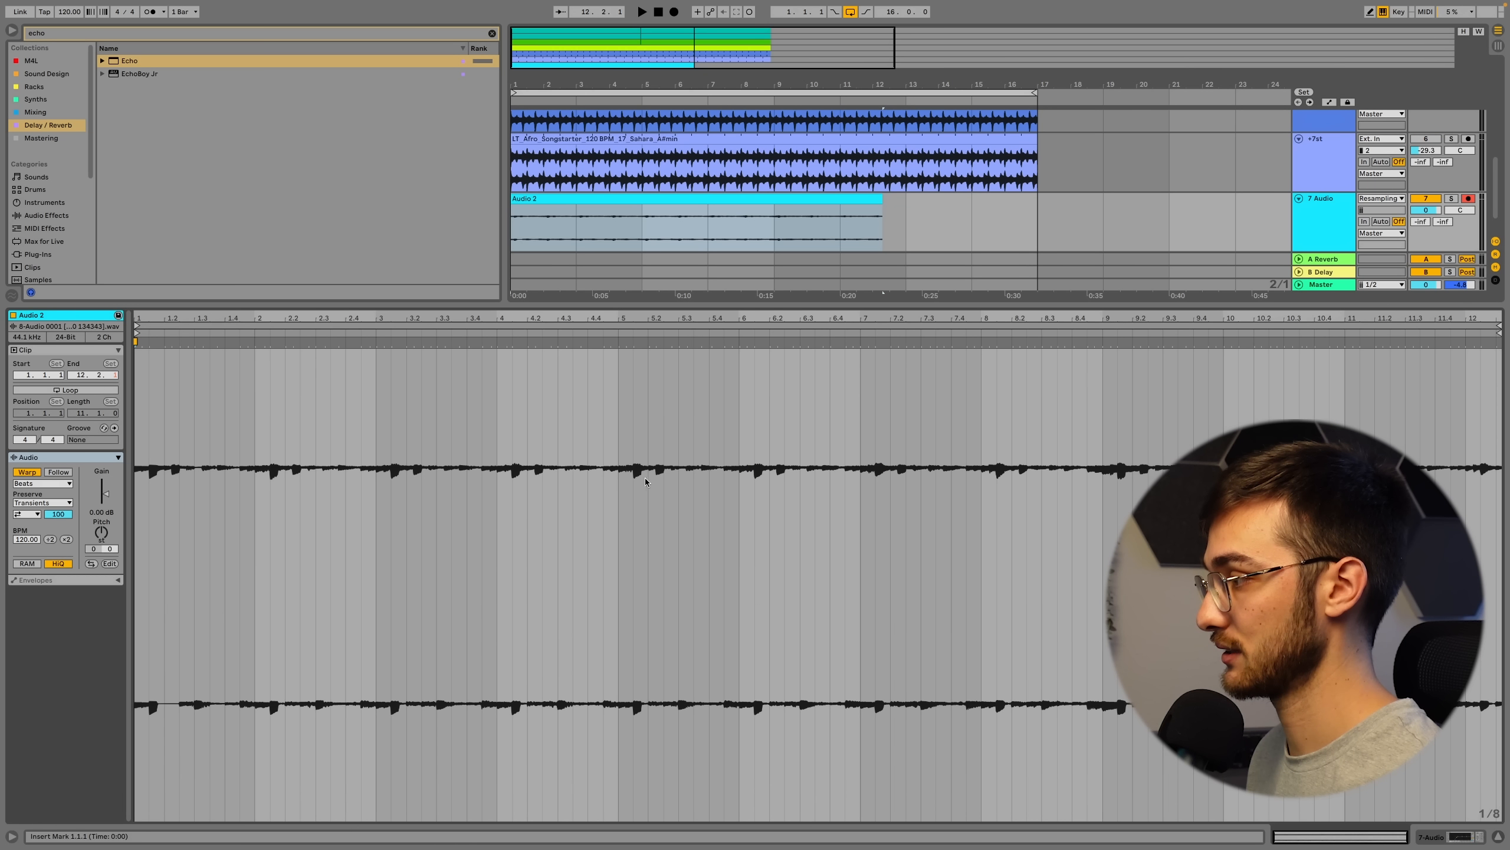
pyautogui.rightClick(621, 435)
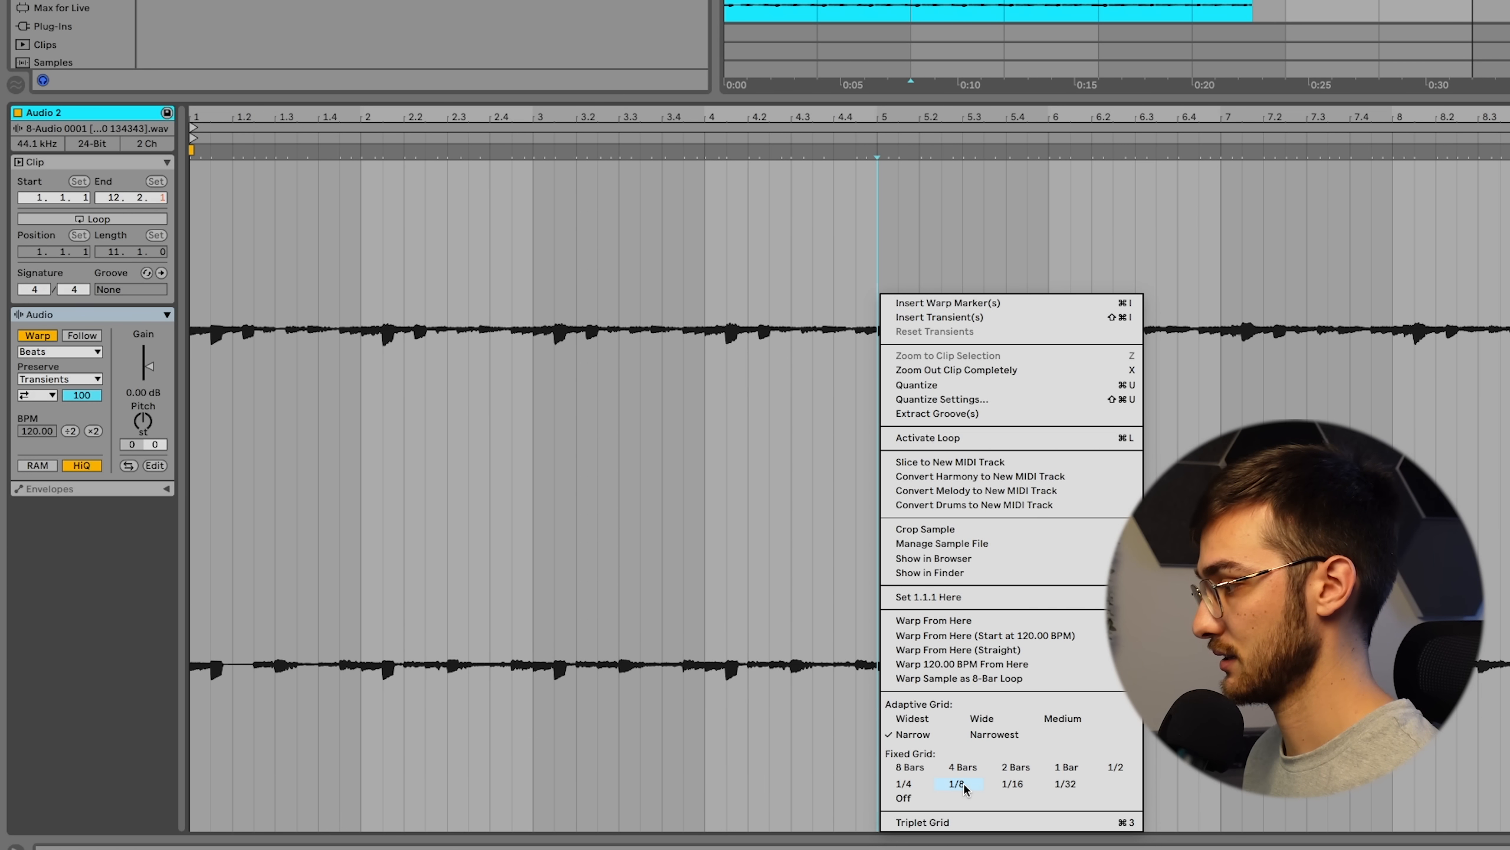
pyautogui.click(958, 783)
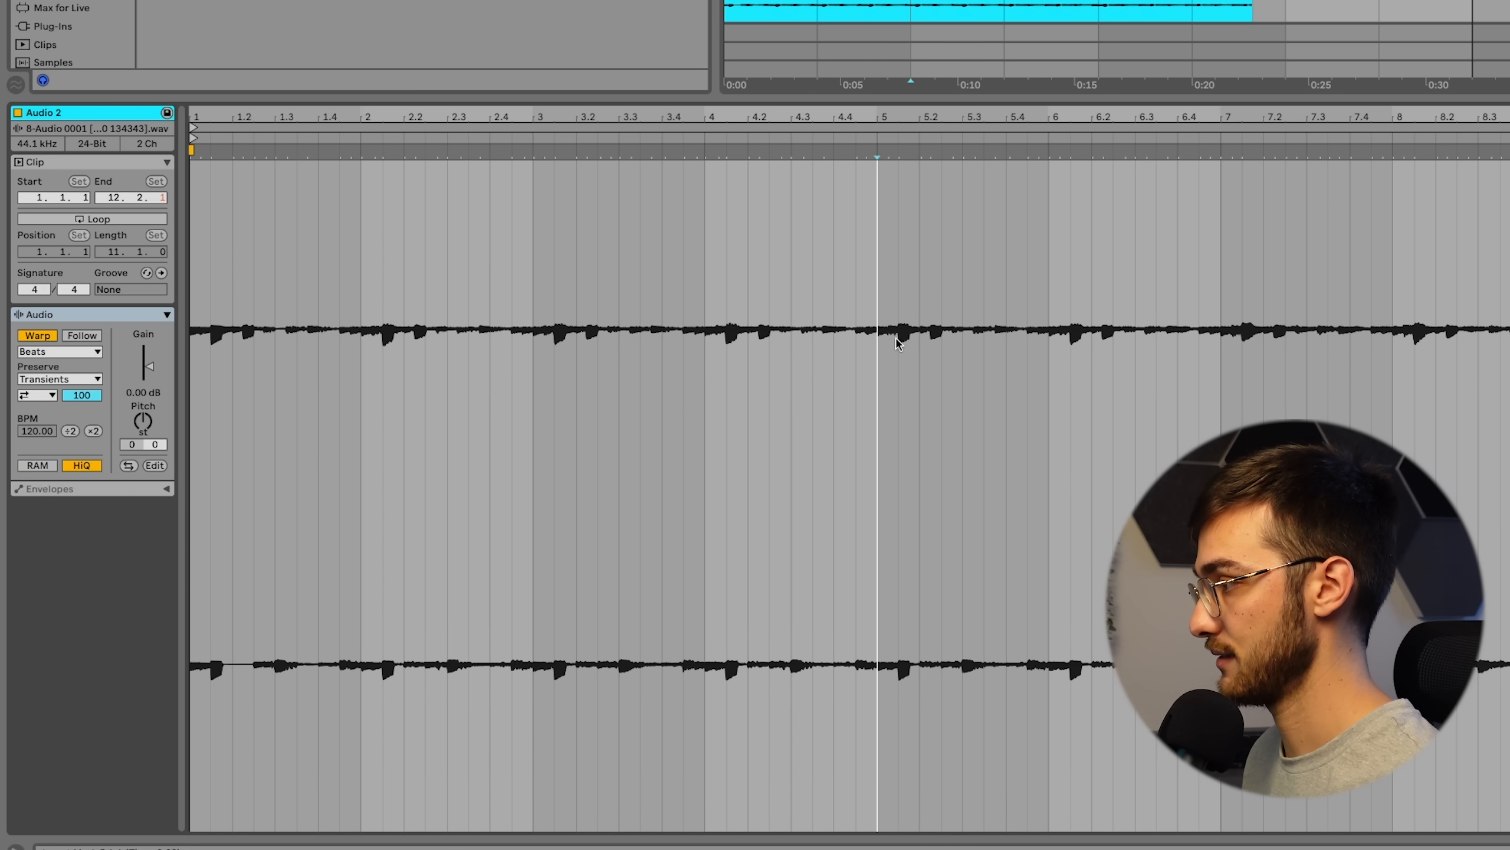
# Loop the section of the Audio 2 clip starting at 5.1.1 with a length of 0.1.2, and play it
pyautogui.moveTo(882, 276); pyautogui.dragTo(943, 281)
pyautogui.hotkey('ctrl', 'l')
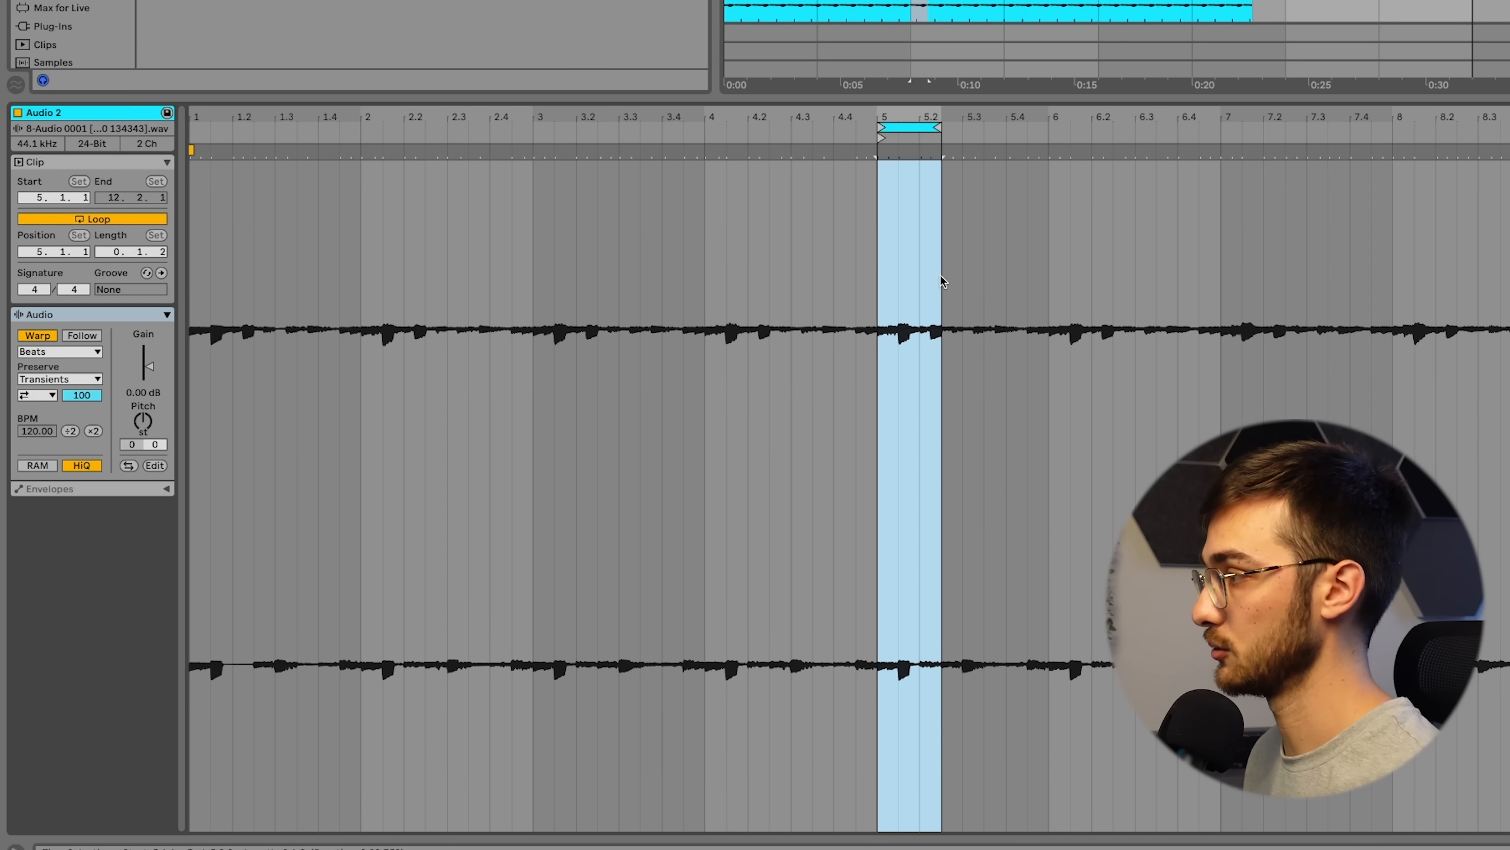
pyautogui.click(1508, 12)
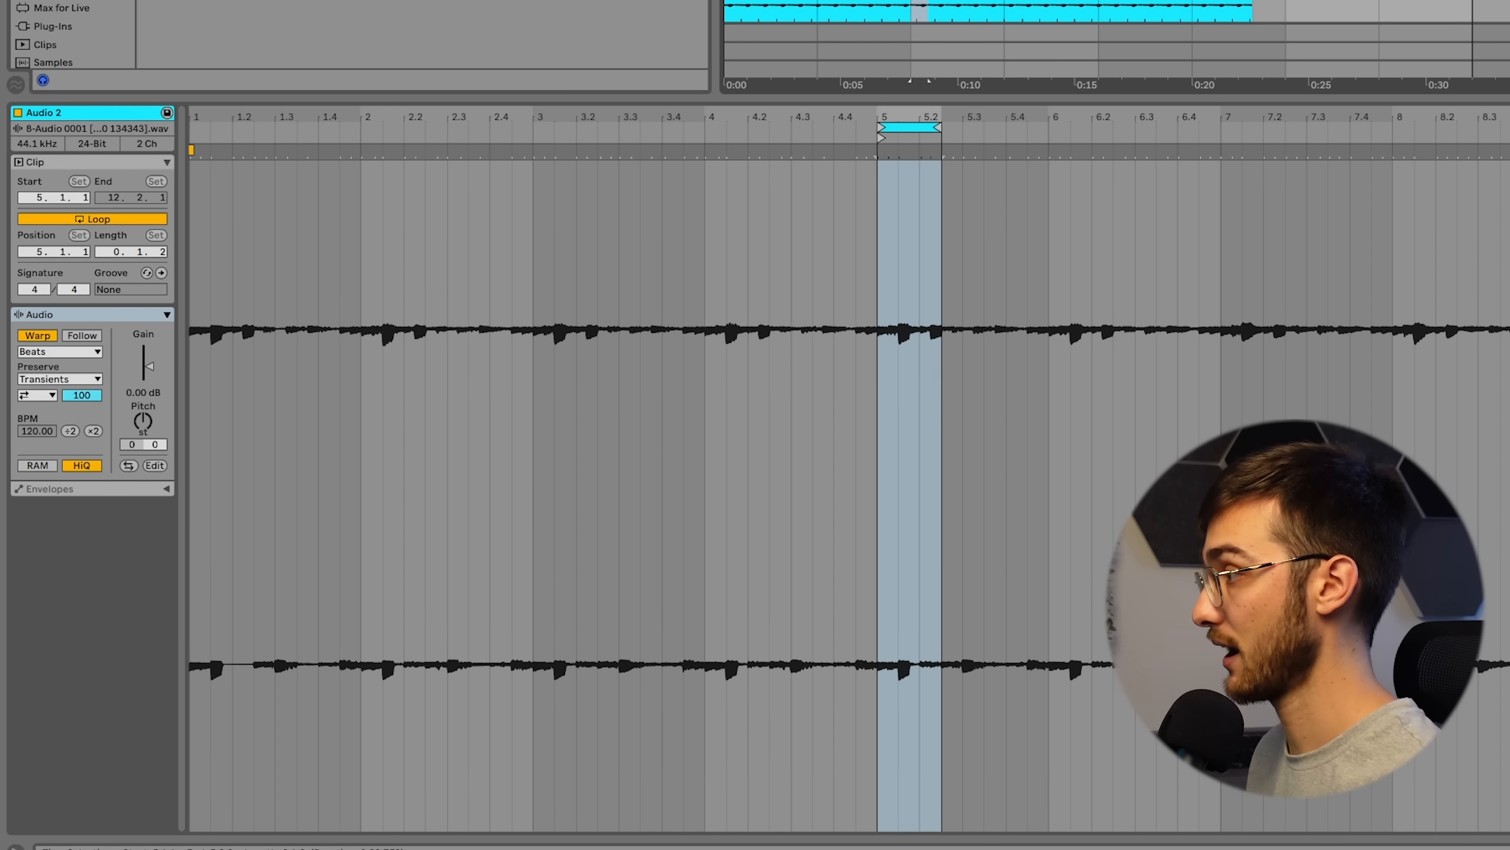
# Move the clip's loop to position 8.2.1 during playback, with the clip start at 8.2.3
pyautogui.click(910, 128)
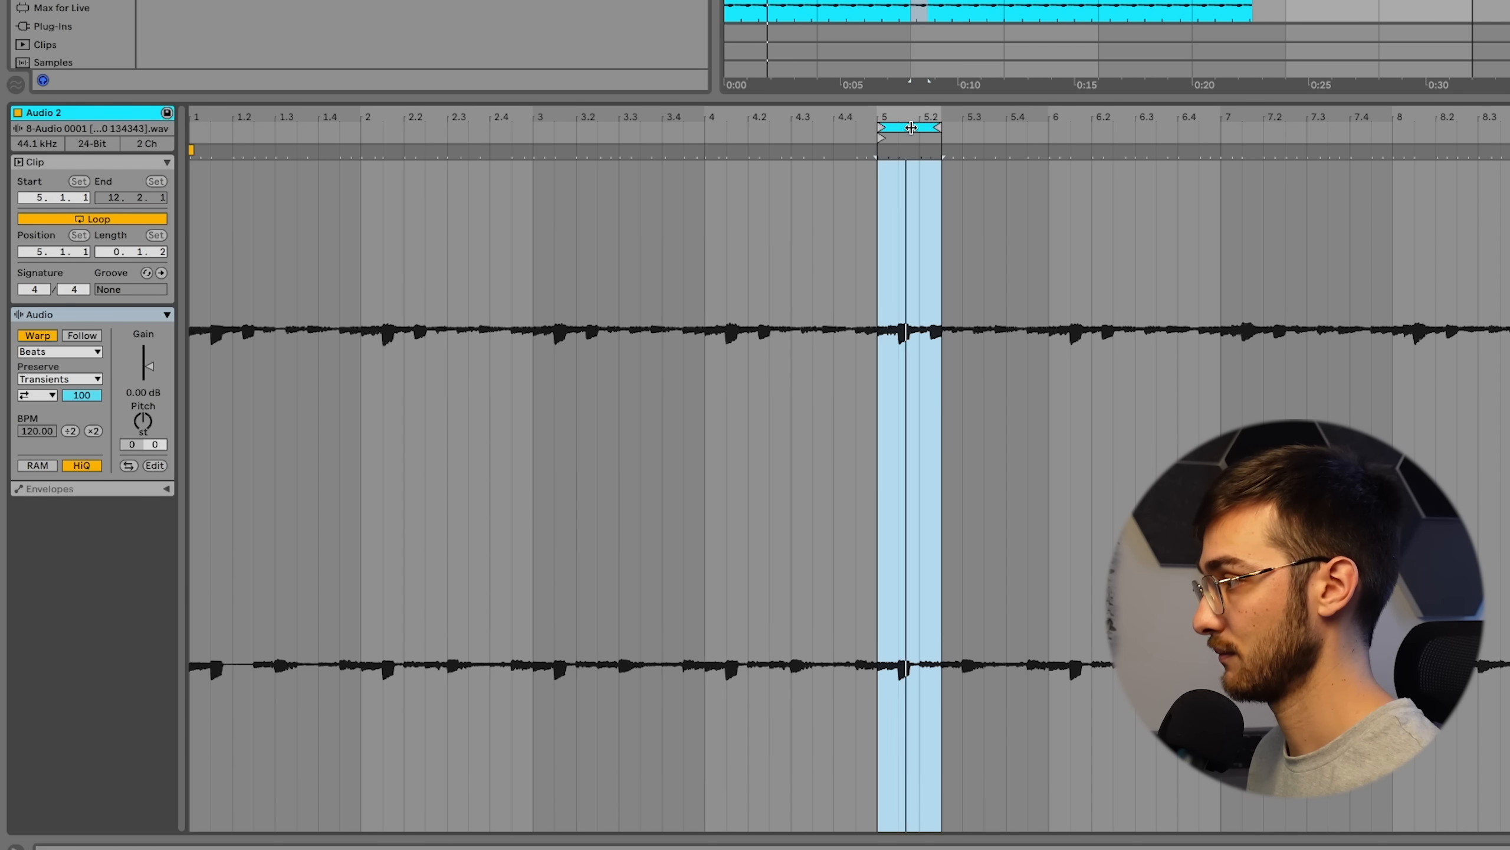
pyautogui.moveTo(911, 128); pyautogui.dragTo(1310, 137)
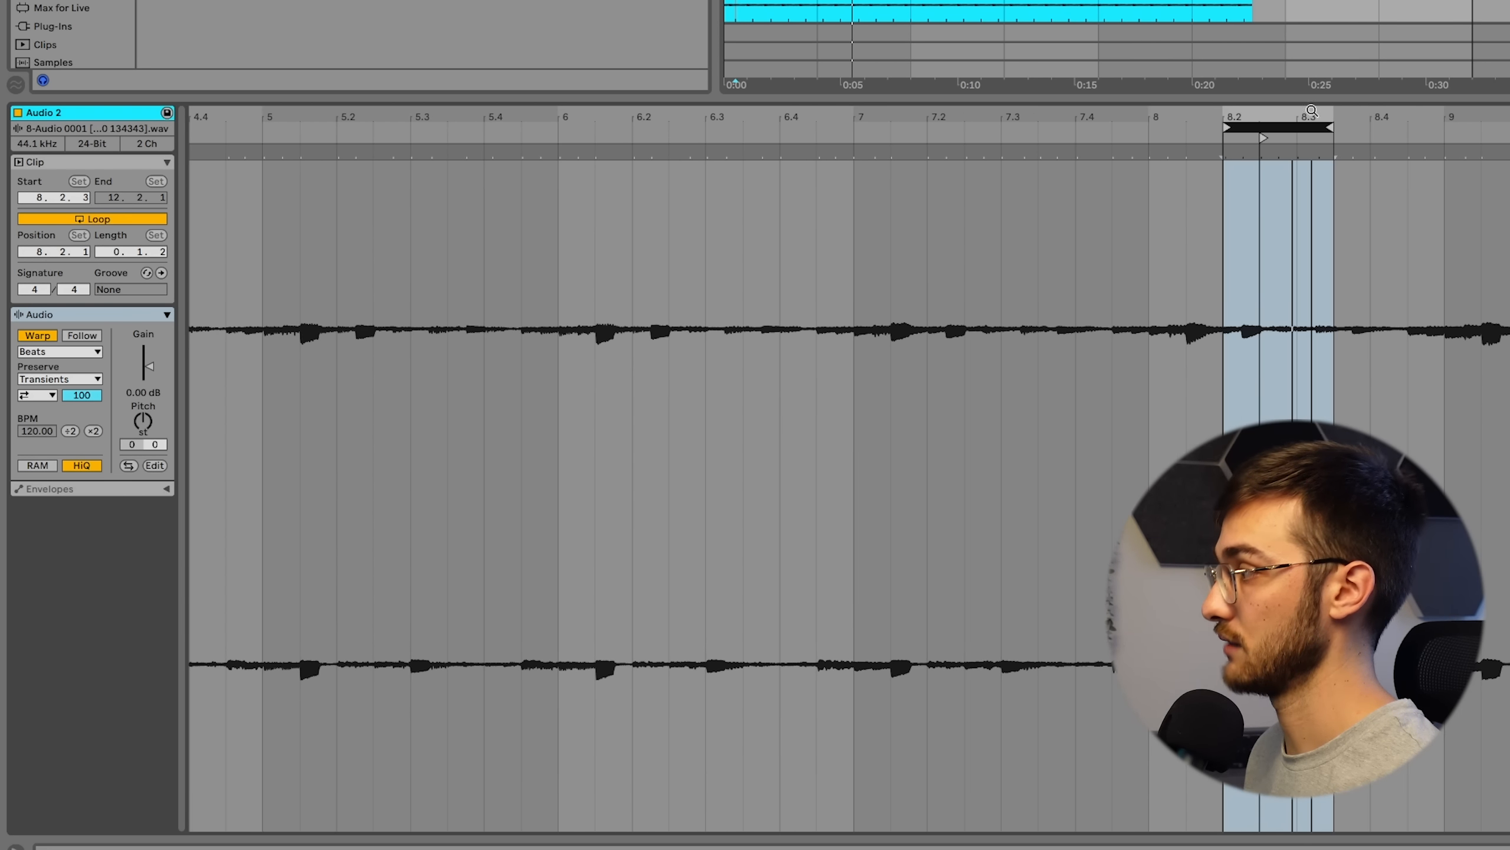
pyautogui.rightClick(1310, 253)
pyautogui.click(1438, 769)
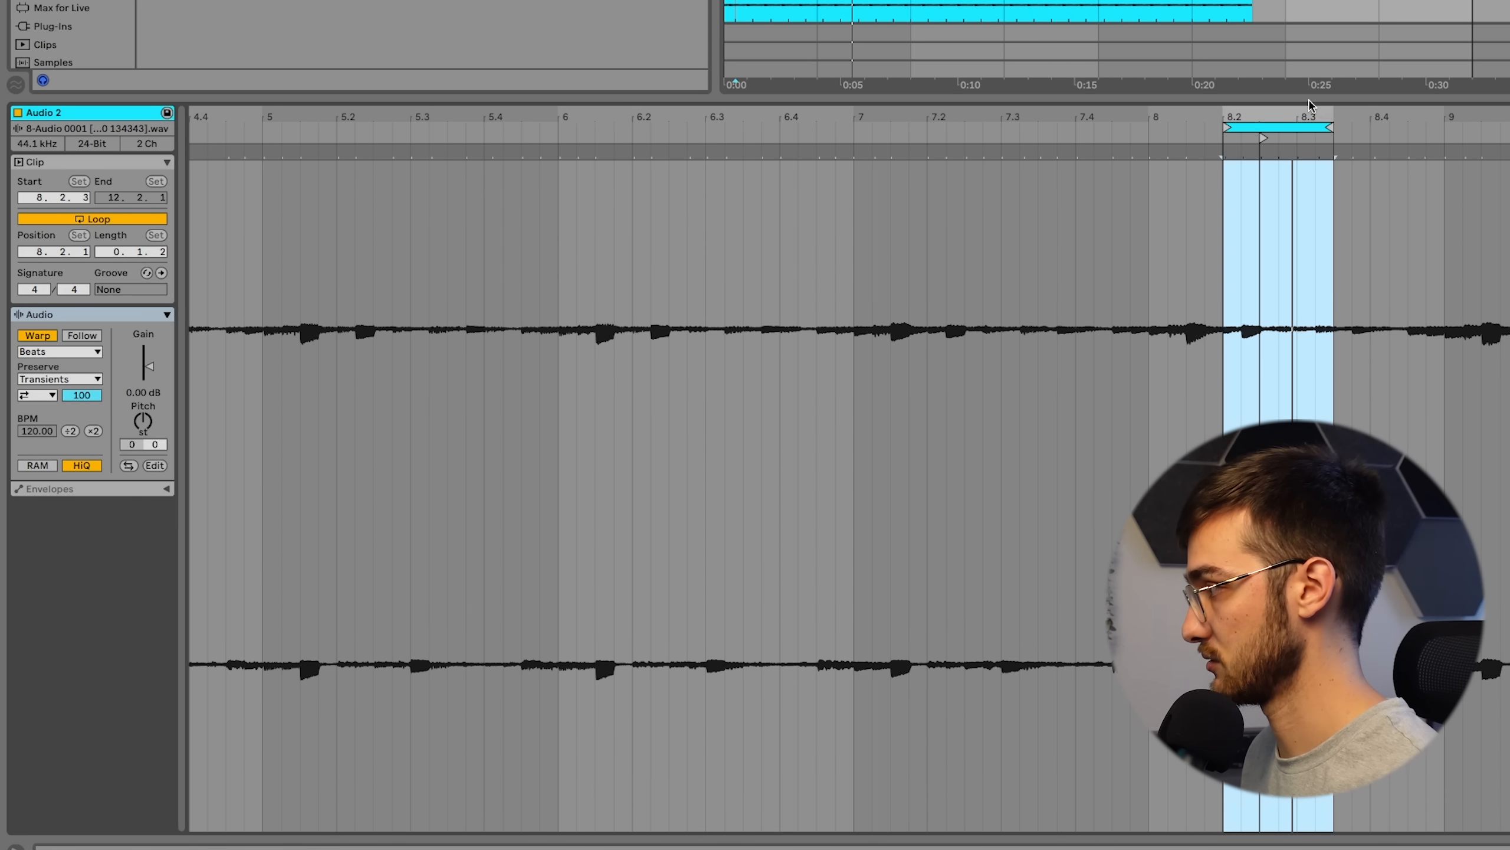
# Shorten the Audio 2 clip's loop to a length of 0.0.3 and move it to position 10.4.1 during playback
pyautogui.moveTo(1330, 128); pyautogui.dragTo(1124, 187)
pyautogui.press('space')
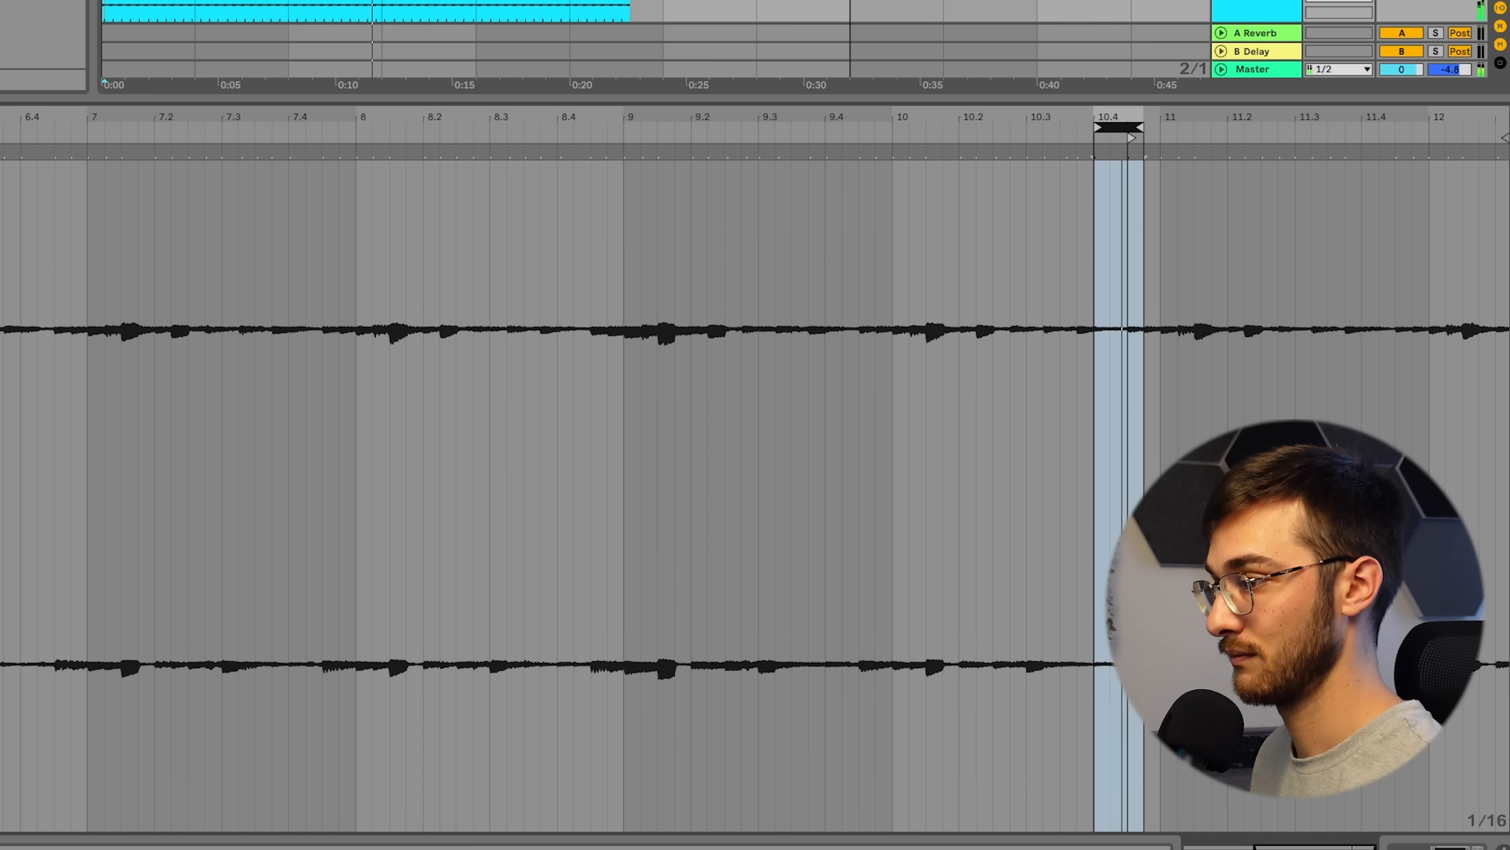
# Turn off the clip's transient looping with a transient envelope of 47, and raise the clip's pitch
pyautogui.click(36, 396)
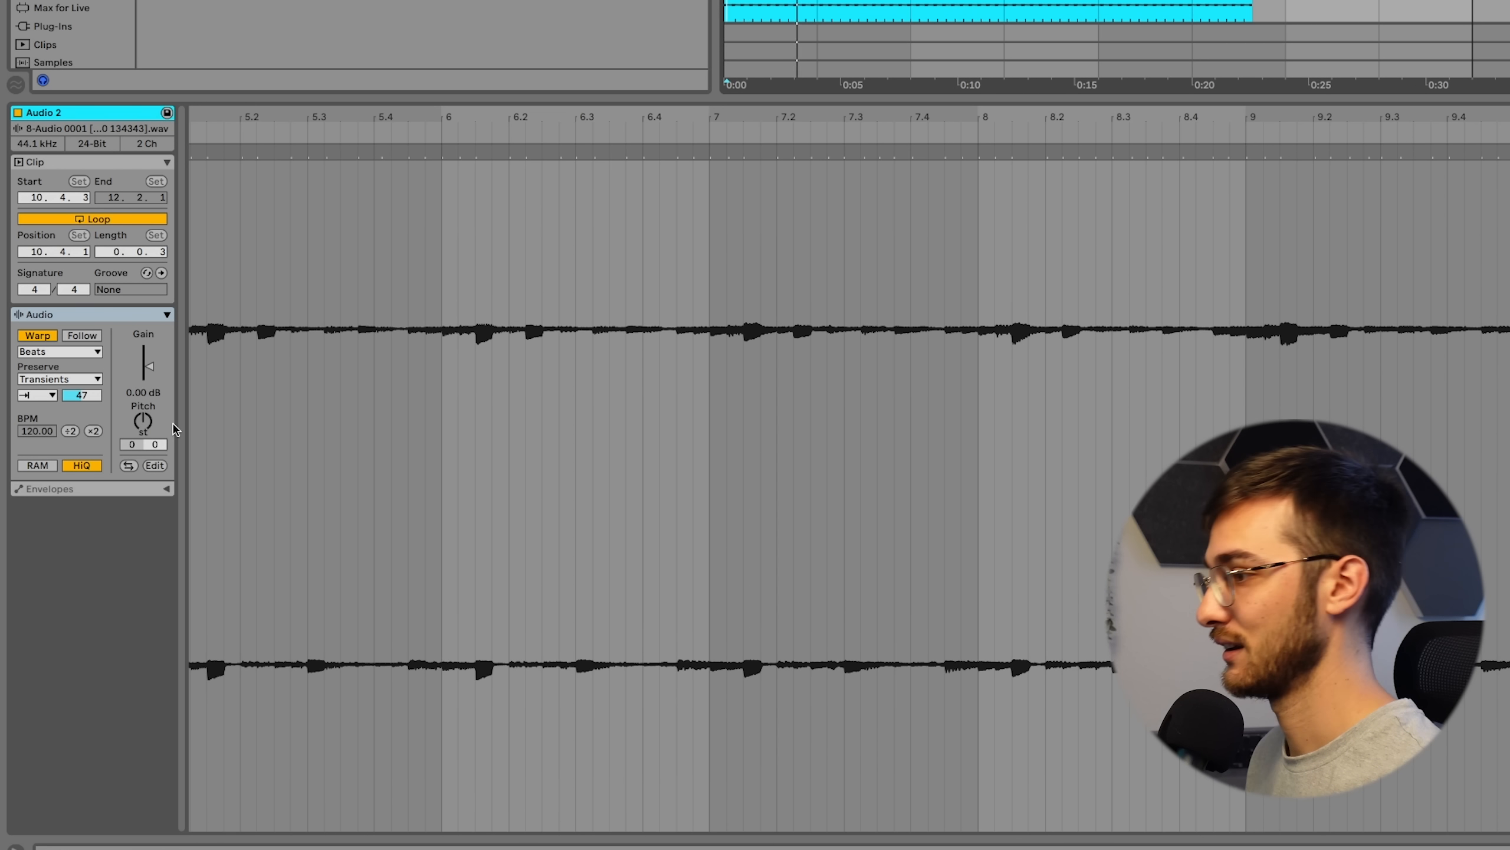
pyautogui.moveTo(143, 421); pyautogui.dragTo(143, 415)
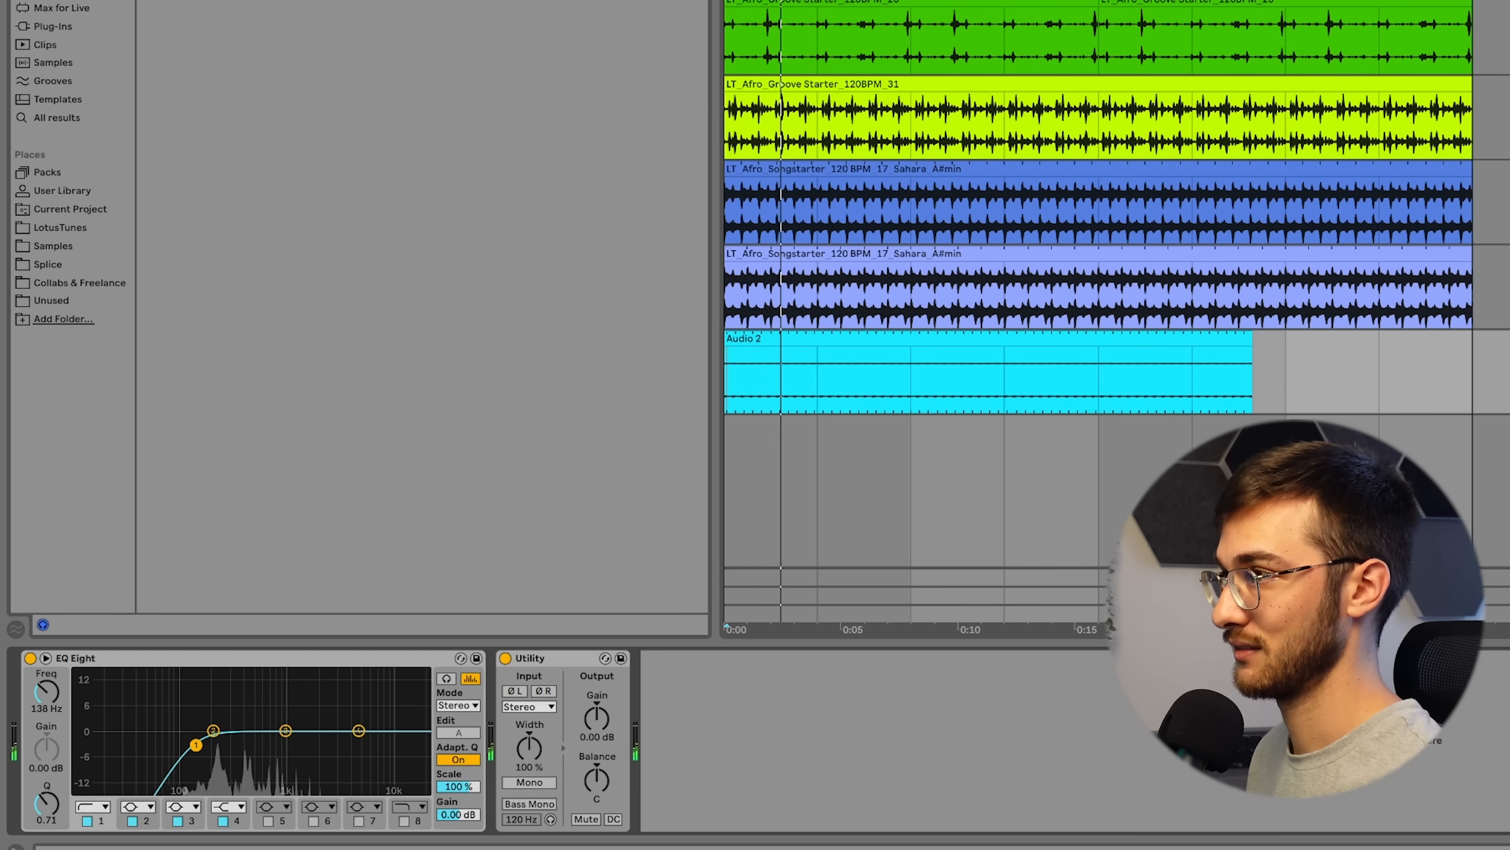
# Set the bass track's Echo to Ping Pong mode with 61% feedback, 43% reverb and 70% dry/wet
pyautogui.moveTo(729, 803); pyautogui.dragTo(730, 789)
pyautogui.moveTo(1057, 694)
pyautogui.mouseDown()
pyautogui.moveTo(1056, 658)
pyautogui.moveTo(1062, 692)
pyautogui.mouseUp()
pyautogui.click(1056, 803)
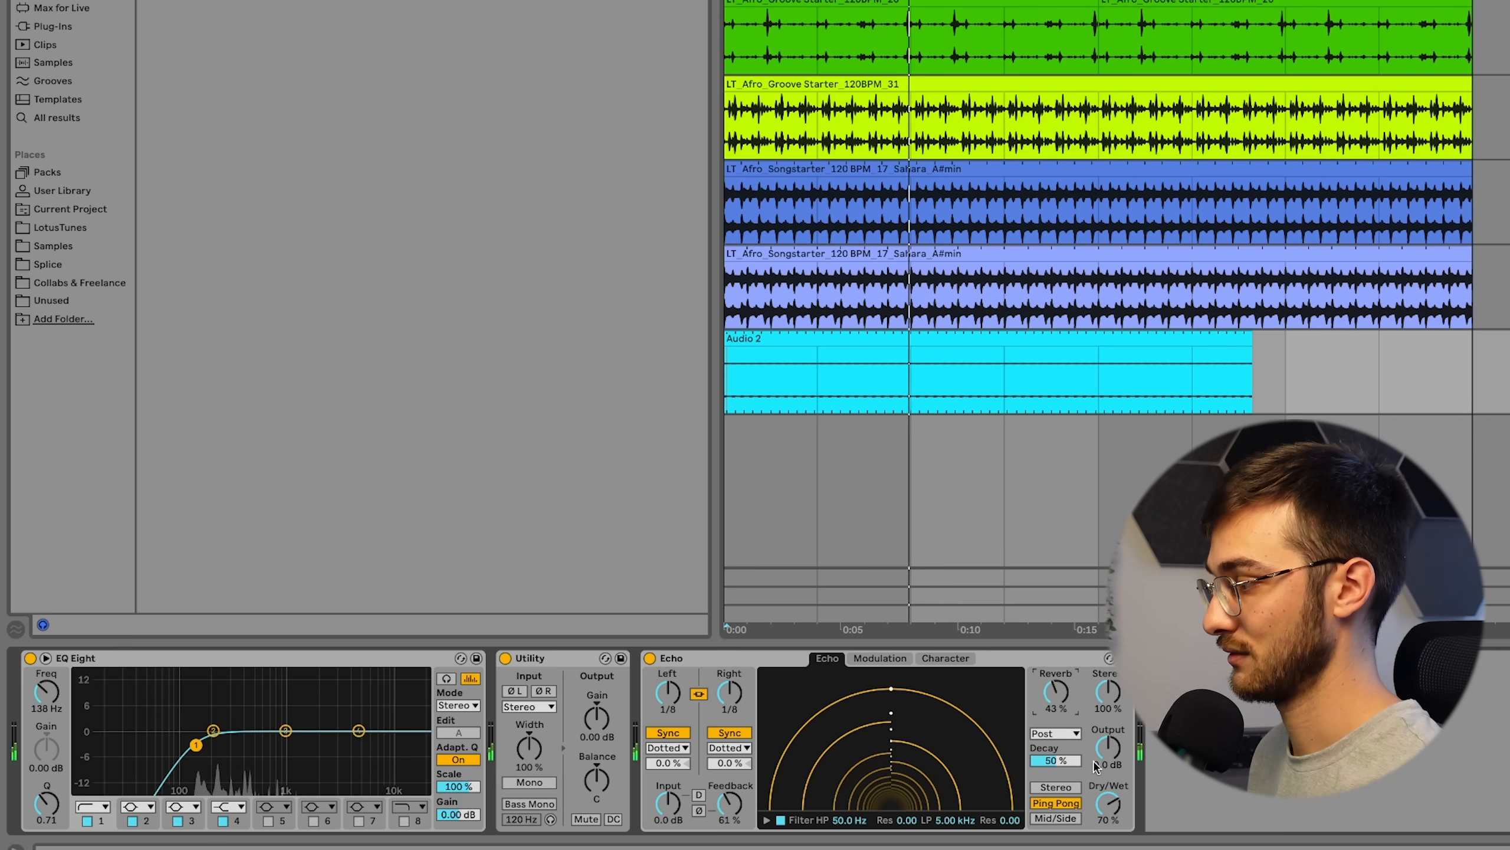
pyautogui.click(1108, 804)
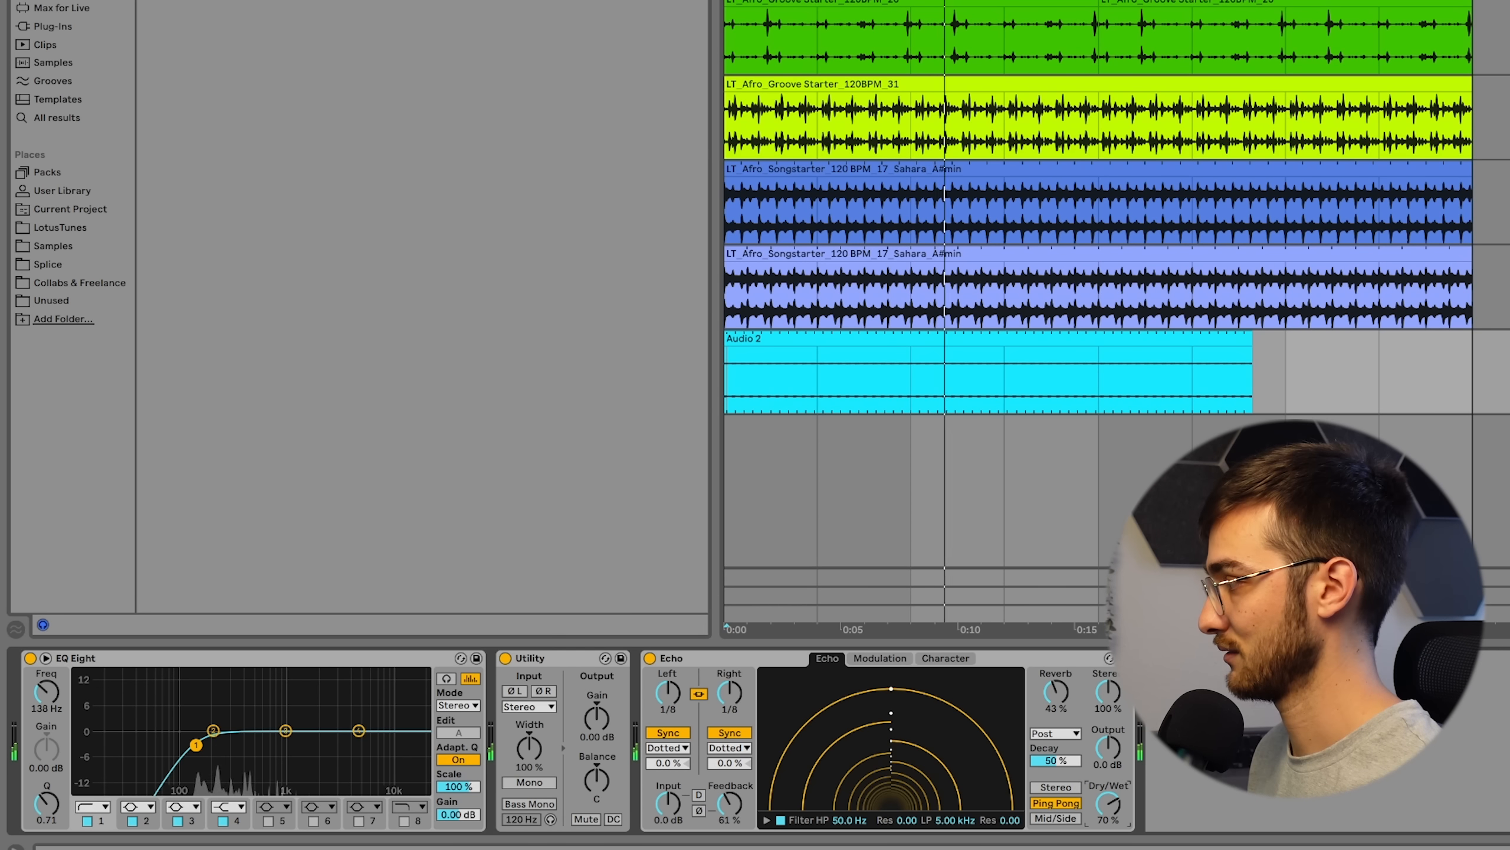
# Transpose the Audio 2 clip to +5 semitones and move its loop to beat 9.4
pyautogui.doubleClick(1196, 363)
pyautogui.moveTo(133, 414); pyautogui.dragTo(132, 408)
pyautogui.click(332, 127)
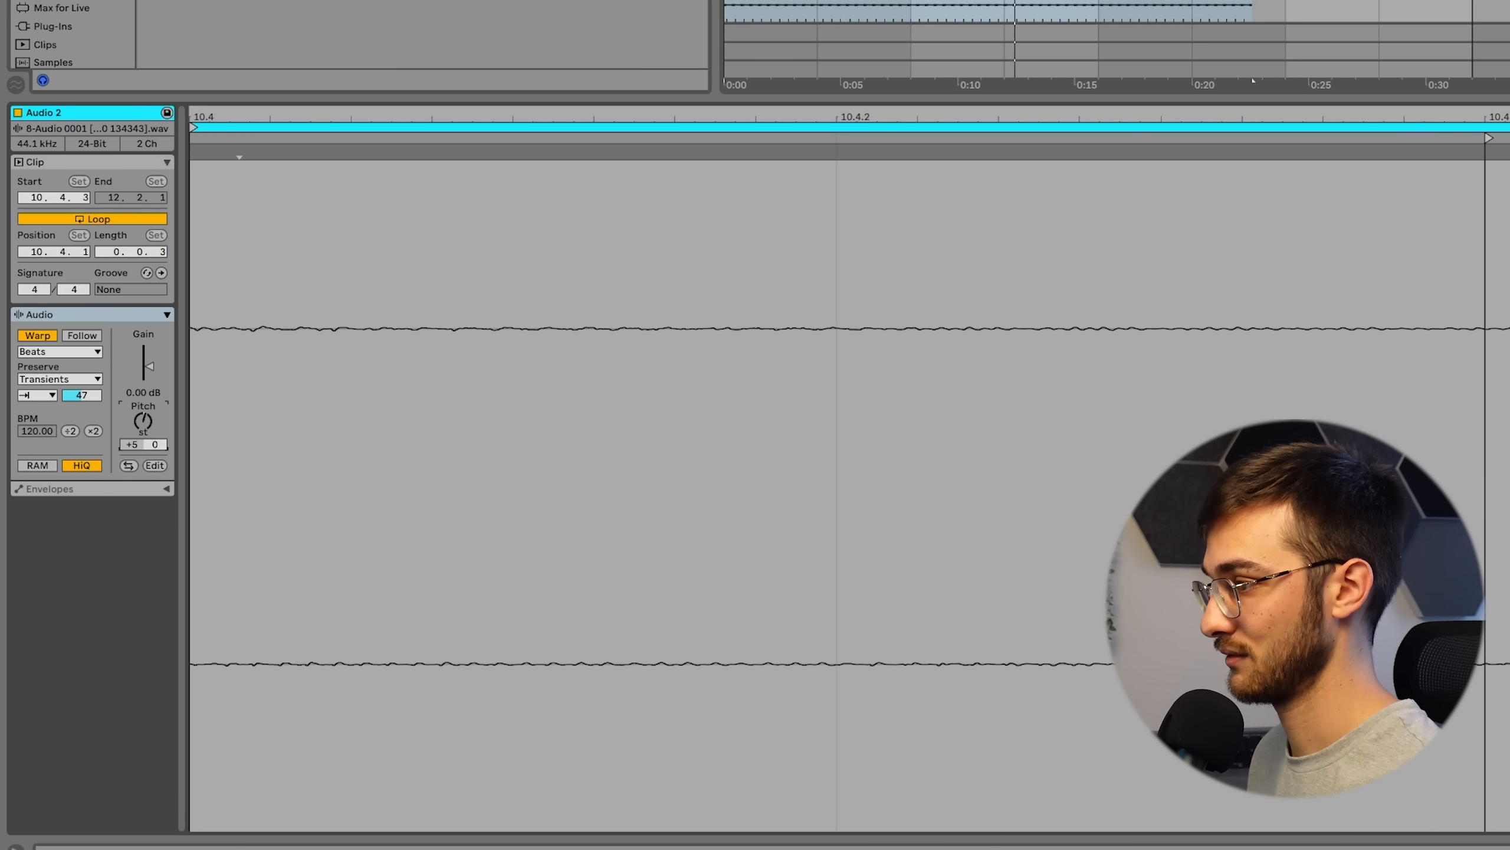
pyautogui.moveTo(349, 117)
pyautogui.mouseDown()
pyautogui.moveTo(502, 36)
pyautogui.moveTo(1505, 12)
pyautogui.mouseUp()
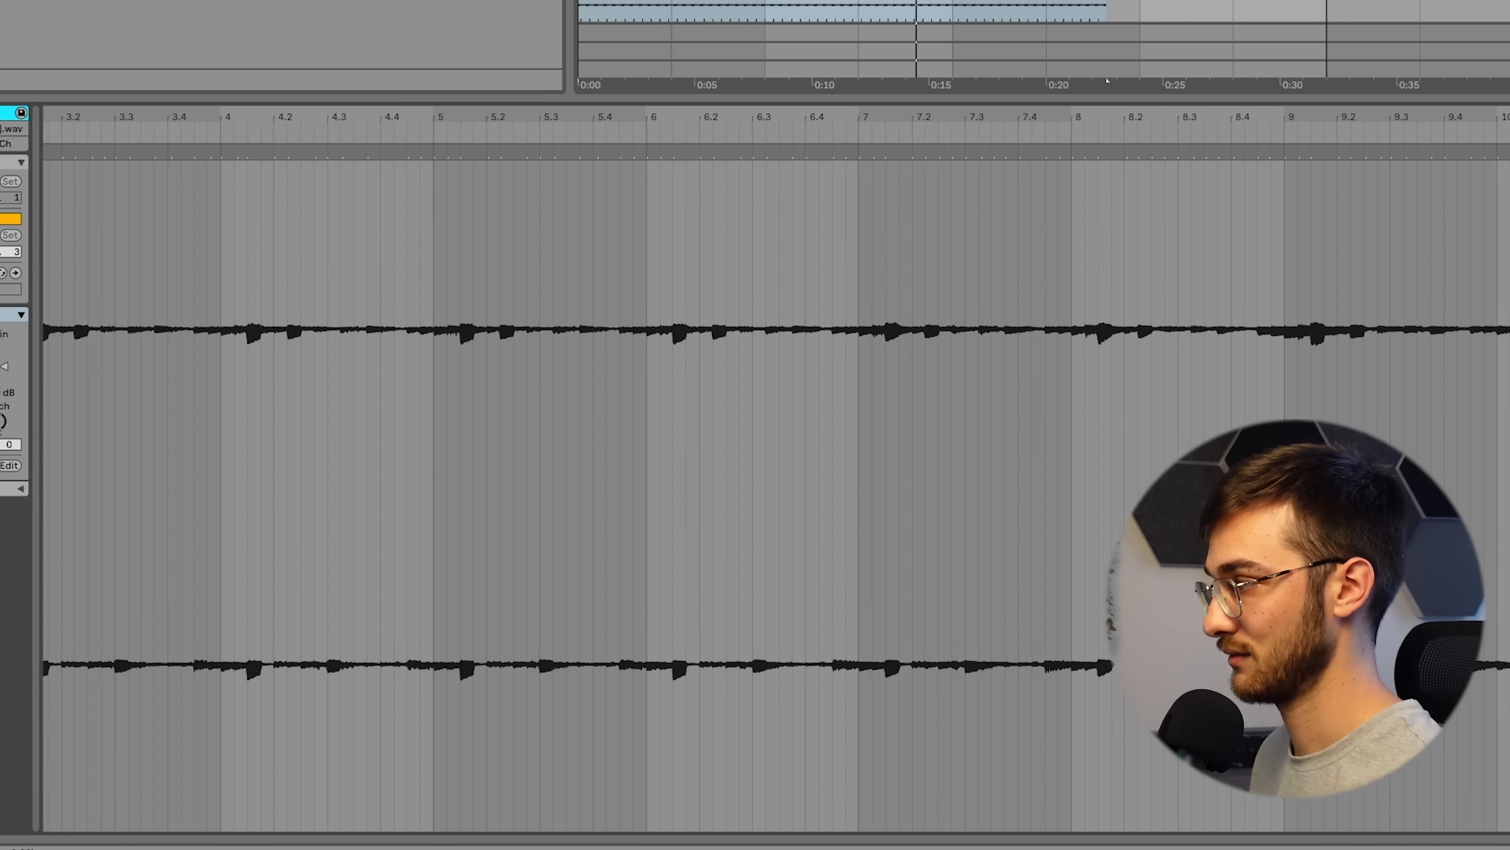
pyautogui.moveTo(1191, 128); pyautogui.dragTo(988, 138)
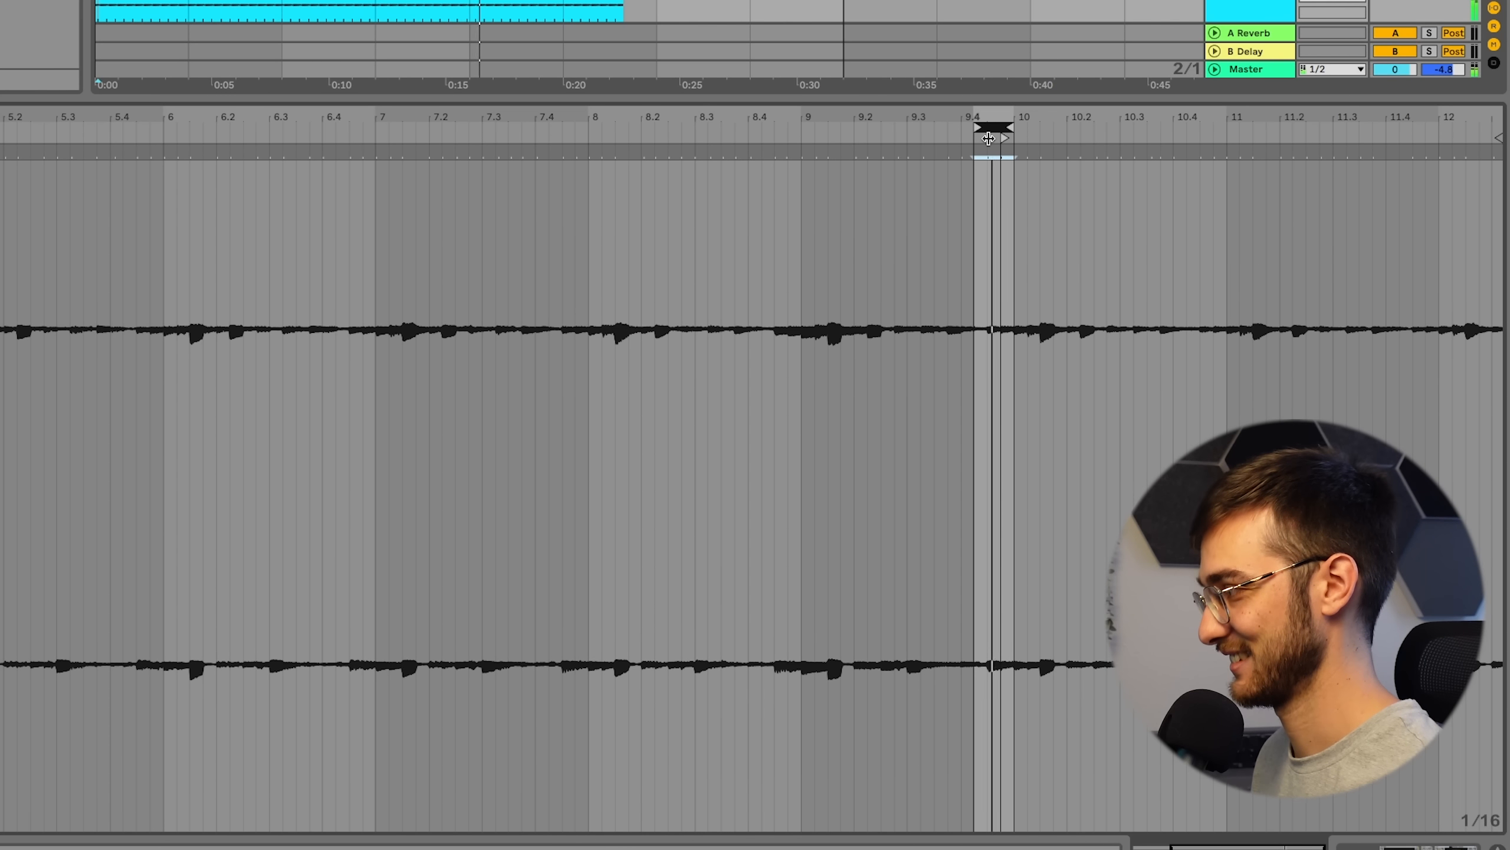